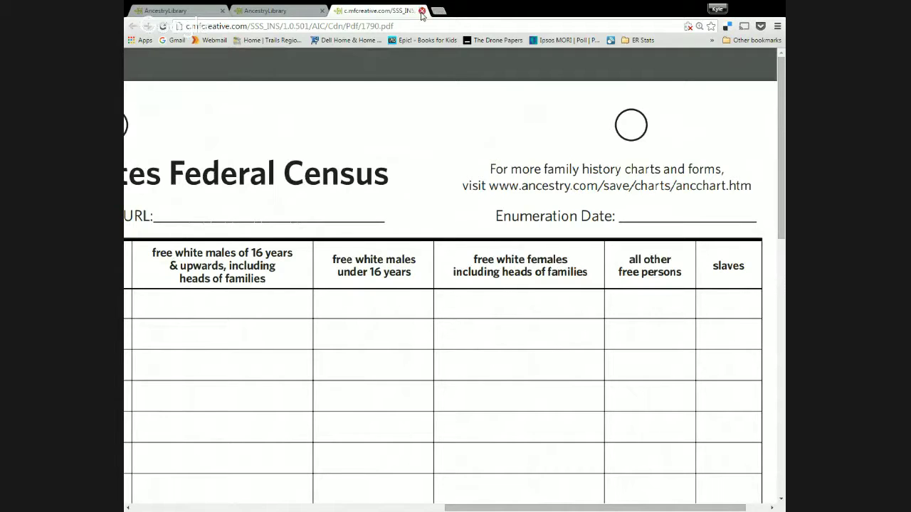
# Close the blank 1790 census form and review the US Census Forms list by year.
pyautogui.click(422, 11)
pyautogui.scroll(-2, 430, 356)
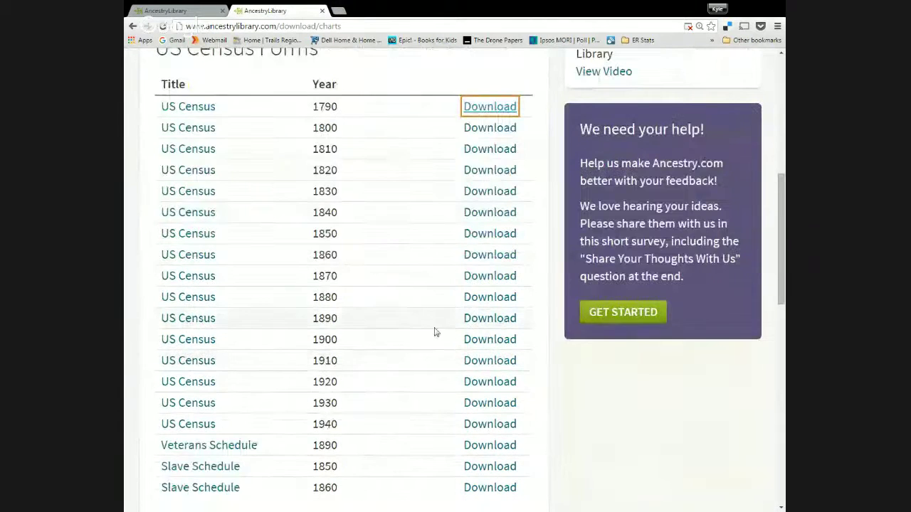
pyautogui.scroll(-1, 419, 327)
pyautogui.scroll(2, 420, 306)
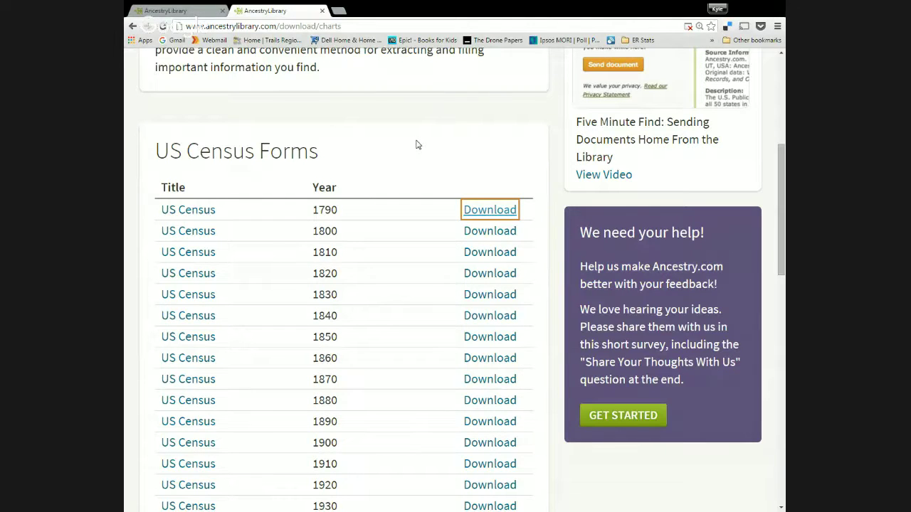
pyautogui.scroll(1, 411, 168)
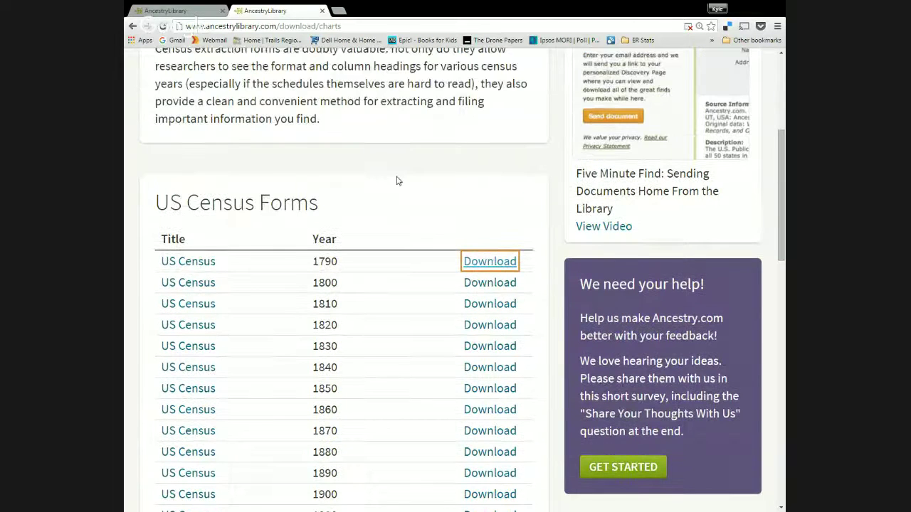
pyautogui.scroll(1, 398, 181)
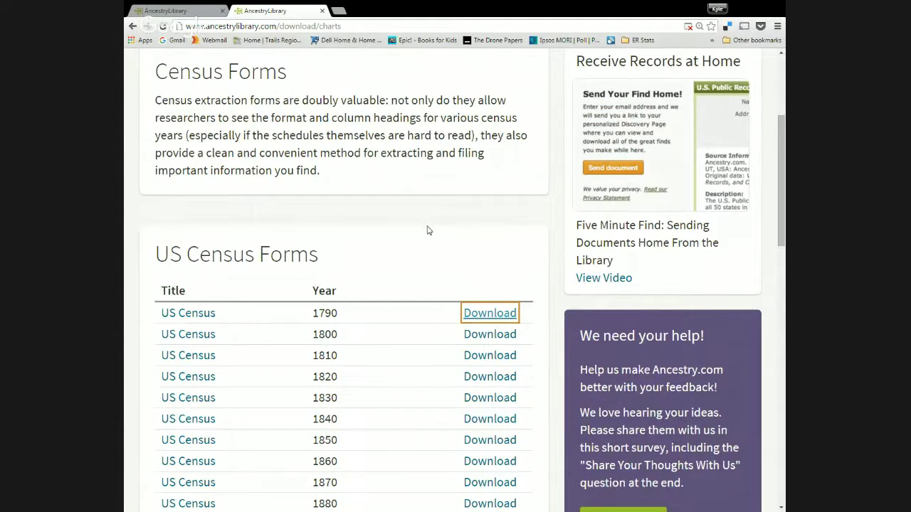
pyautogui.scroll(3, 429, 242)
pyautogui.scroll(-2, 429, 249)
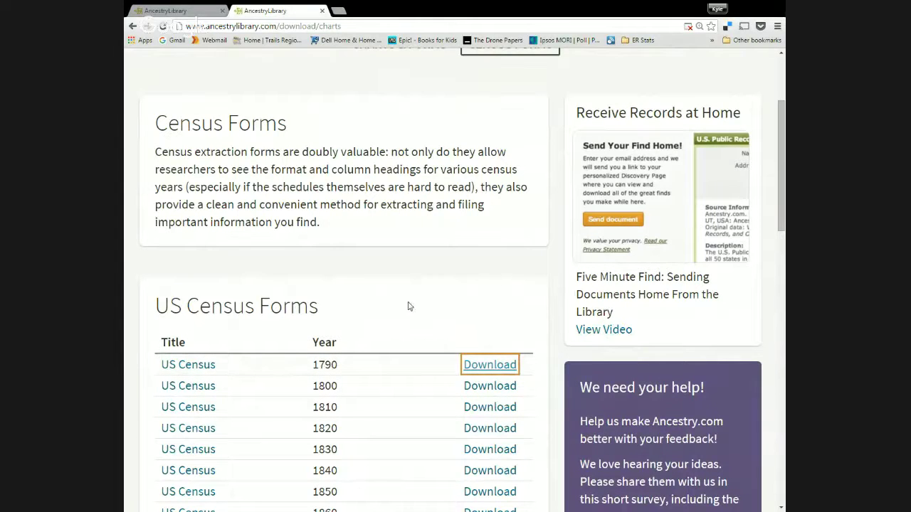
pyautogui.scroll(3, 392, 311)
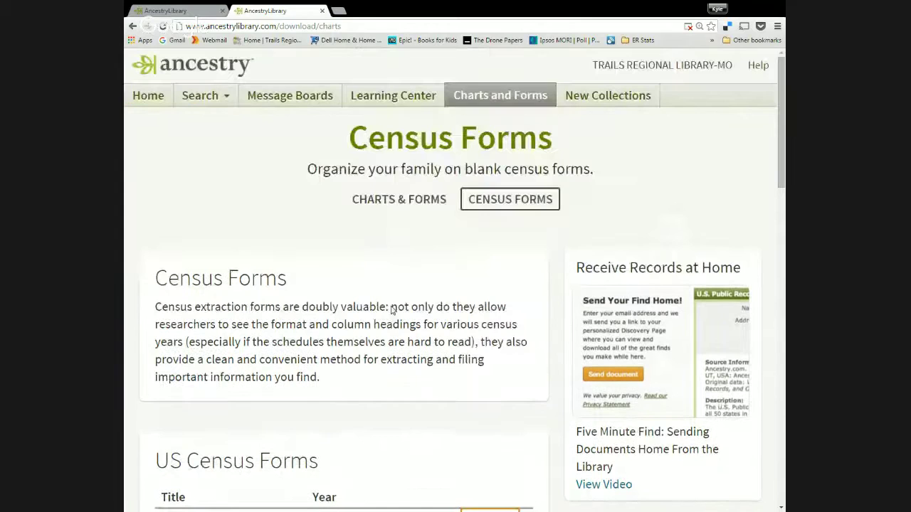
# Go to the Learning Center and skim its What's New, First Steps and Next Steps sections.
pyautogui.click(407, 98)
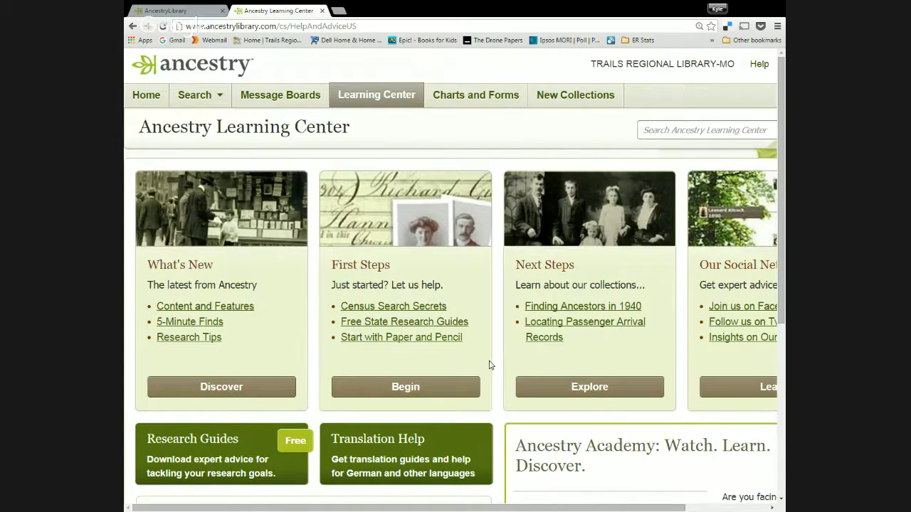
pyautogui.scroll(-3, 489, 365)
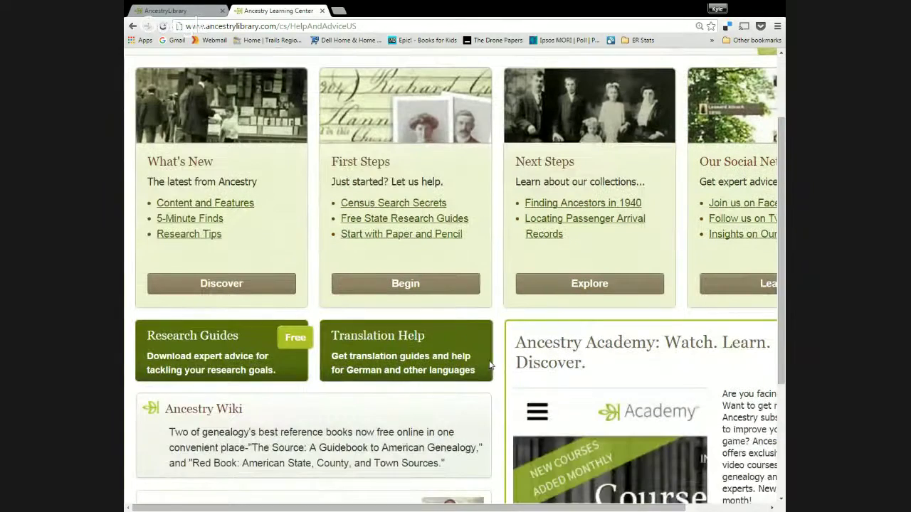
pyautogui.scroll(3, 490, 365)
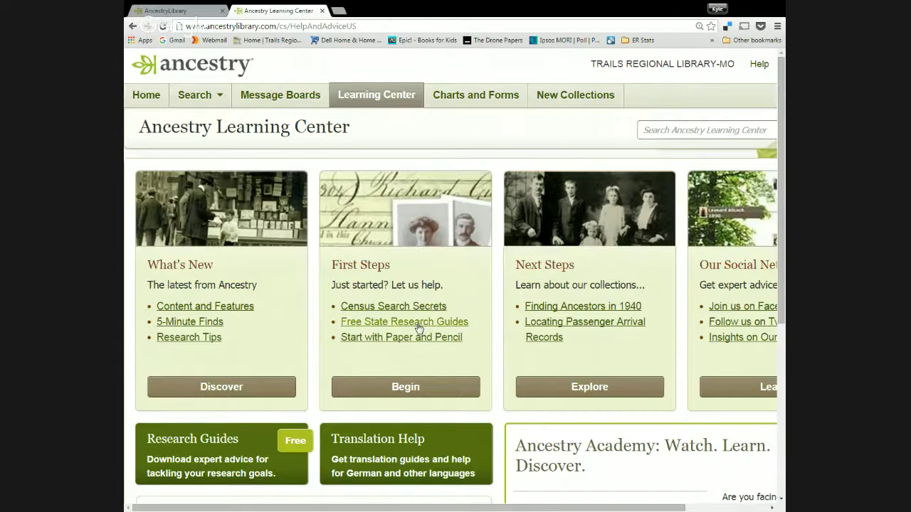
# Browse the First Steps page's Getting Started classes and Learn More articles.
pyautogui.click(411, 388)
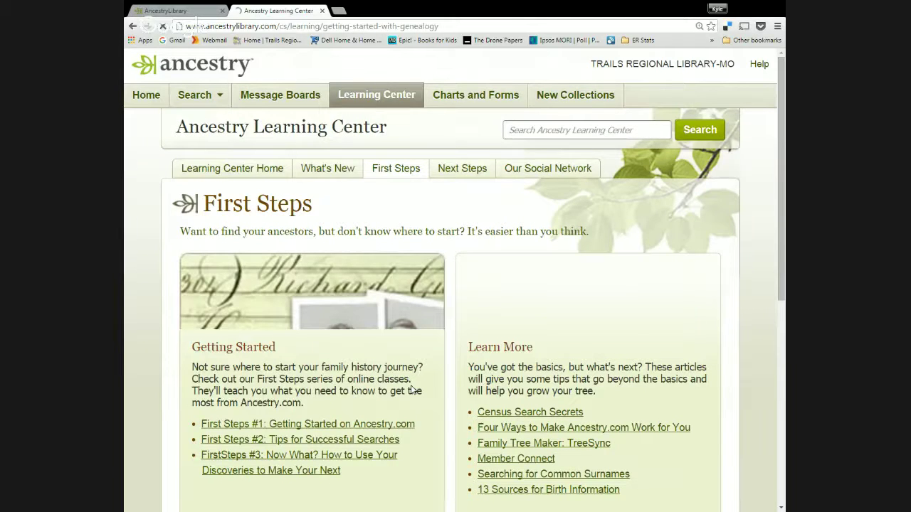
pyautogui.scroll(-5, 399, 328)
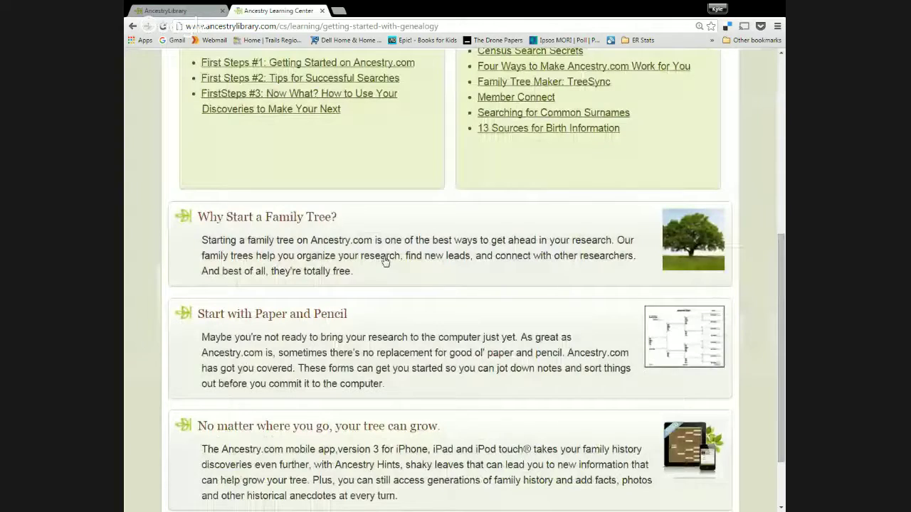
pyautogui.scroll(1, 466, 318)
pyautogui.scroll(3, 369, 193)
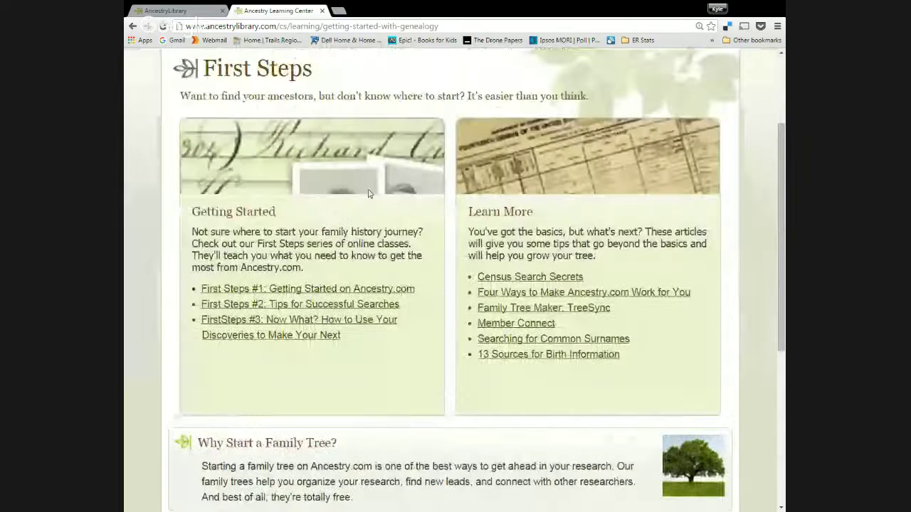
pyautogui.scroll(-2, 369, 193)
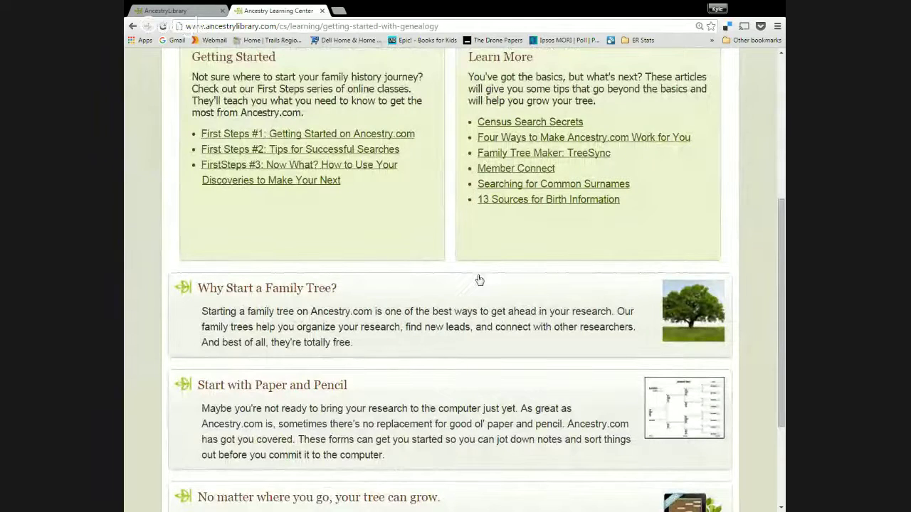
pyautogui.scroll(-1, 506, 322)
pyautogui.scroll(-1, 508, 321)
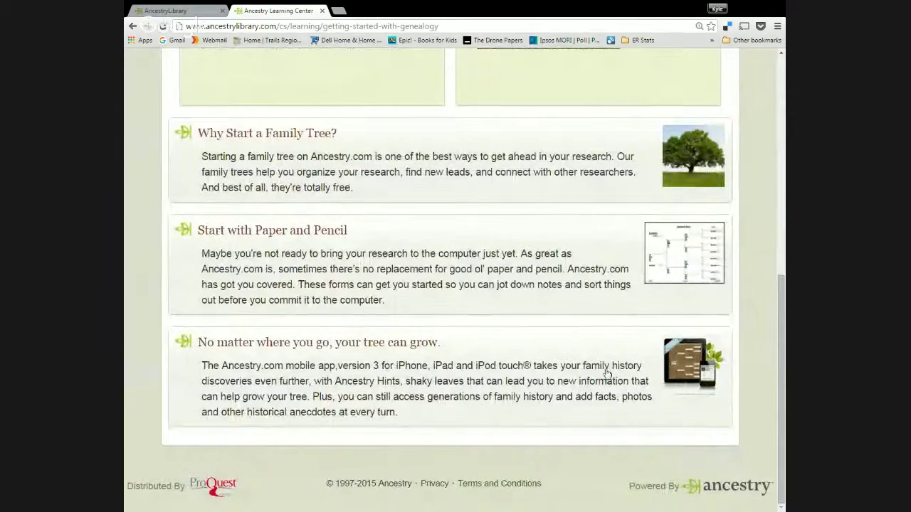
pyautogui.scroll(1, 591, 366)
pyautogui.scroll(5, 590, 367)
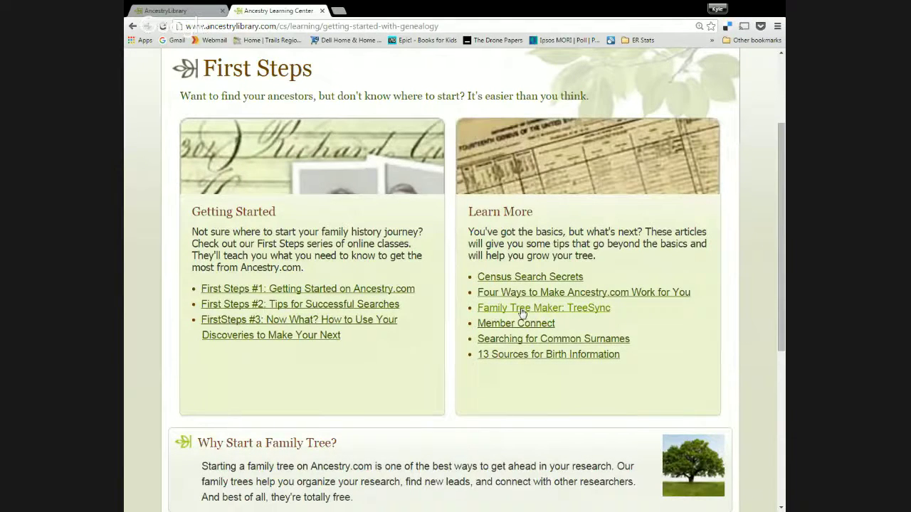
pyautogui.scroll(2, 437, 200)
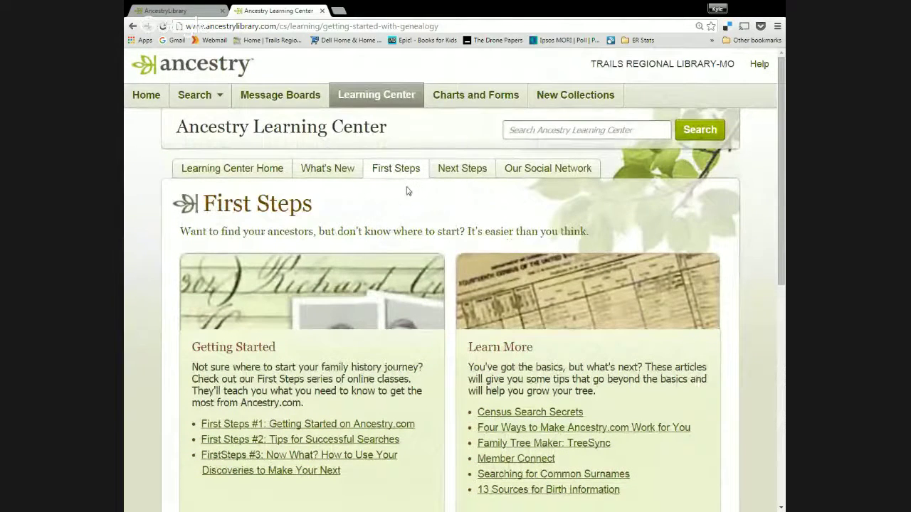
# Browse the Next Steps record articles in the Learning Center.
pyautogui.click(461, 169)
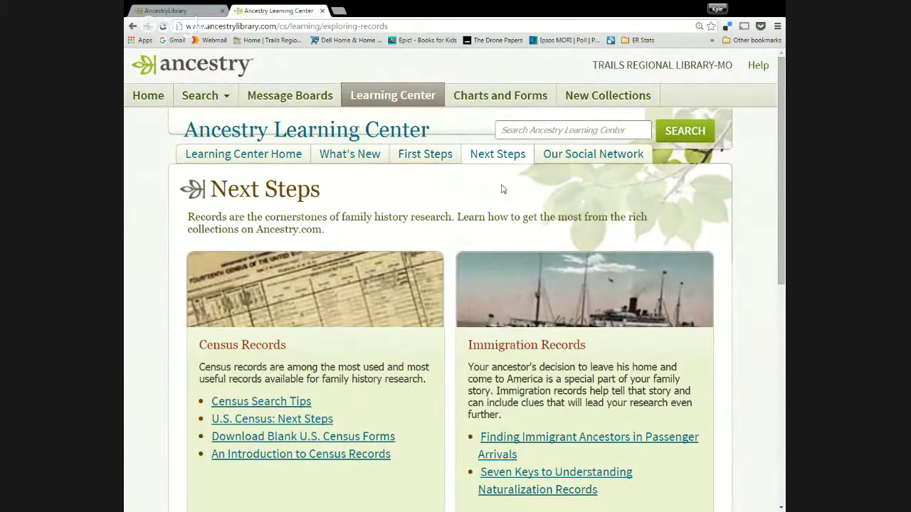
pyautogui.scroll(-2, 428, 287)
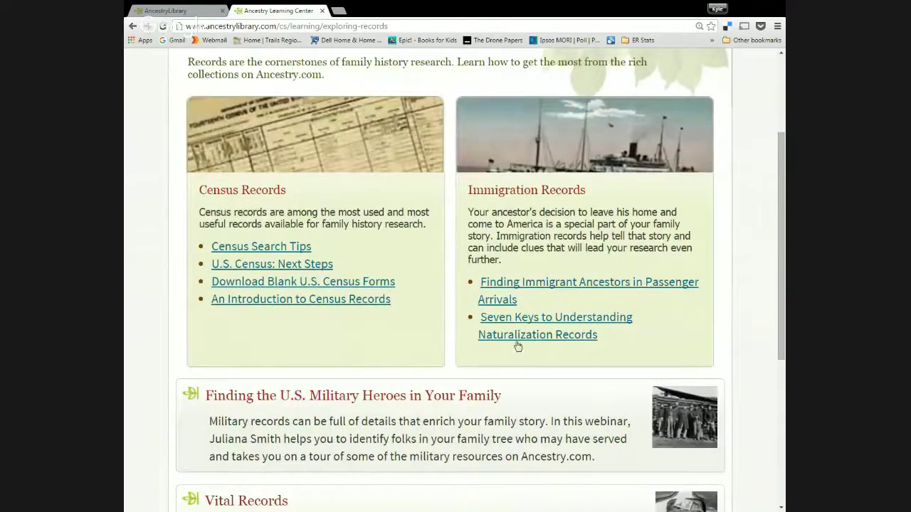
pyautogui.scroll(-2, 358, 407)
pyautogui.scroll(-2, 524, 375)
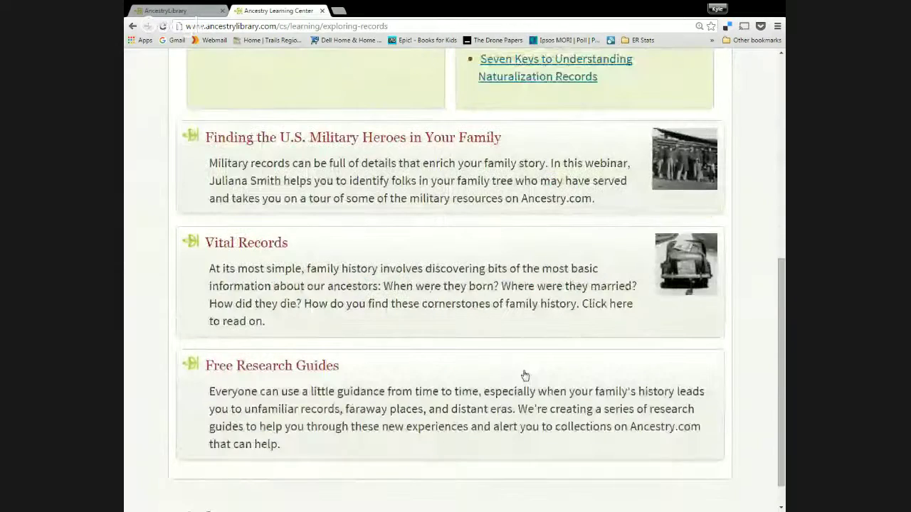
pyautogui.scroll(-1, 525, 375)
pyautogui.scroll(4, 498, 370)
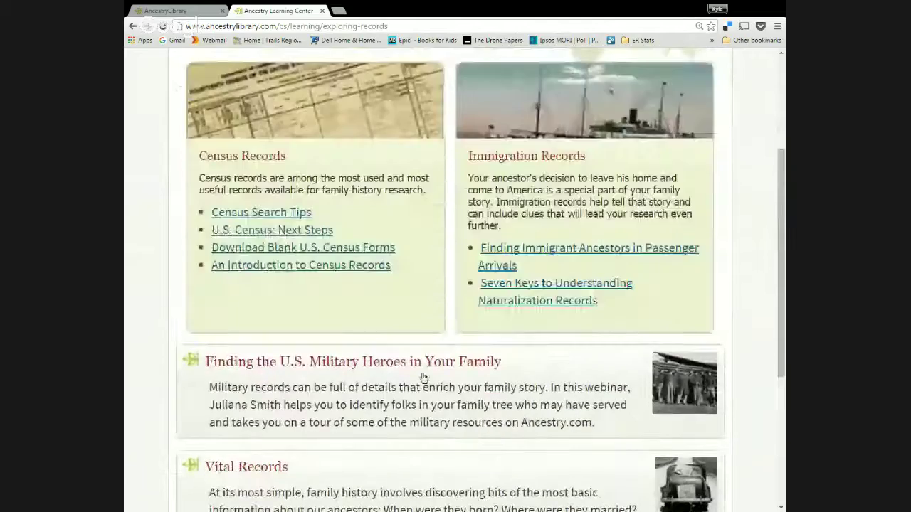
pyautogui.scroll(2, 460, 343)
# Look through the Our Social Network page's Video Selections and Beyond Family Trees resources.
pyautogui.click(567, 155)
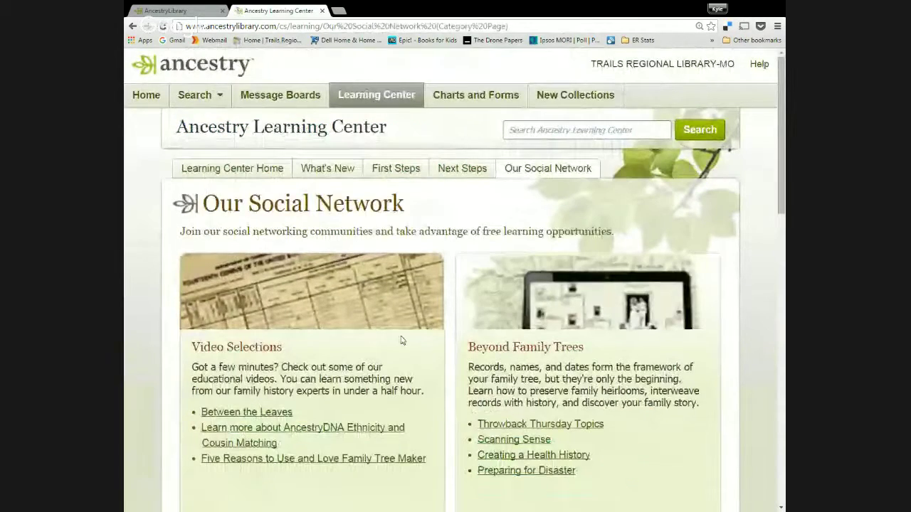
pyautogui.scroll(-1, 459, 323)
pyautogui.scroll(-3, 461, 321)
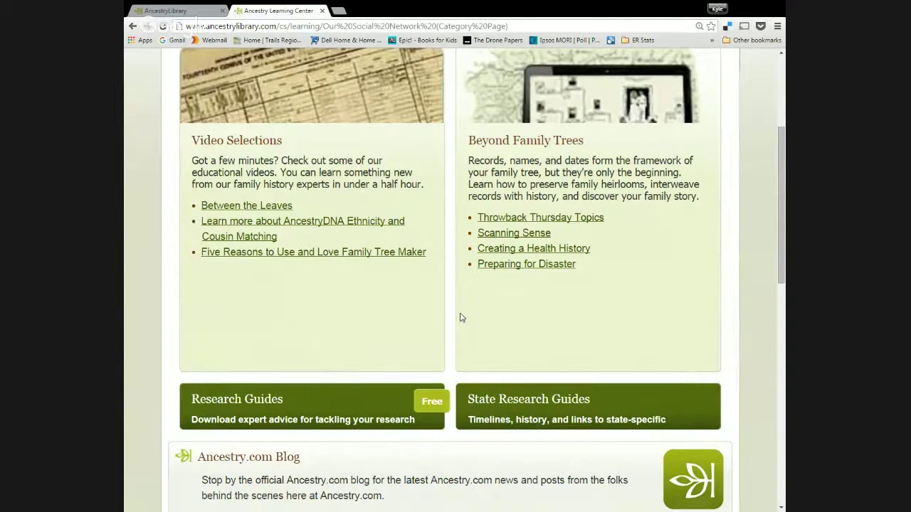
pyautogui.scroll(3, 459, 317)
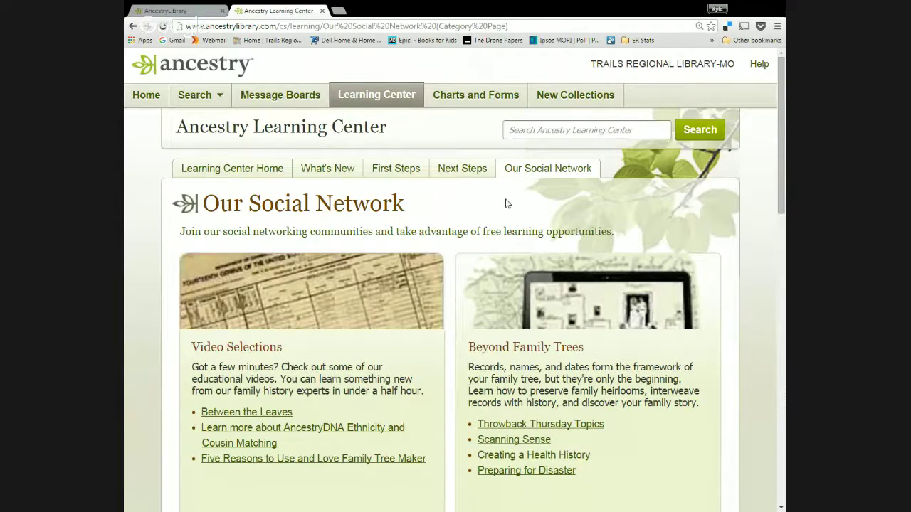
# Skim the Message Boards from Learning Center Home, then return to the Ancestry home page.
pyautogui.click(244, 170)
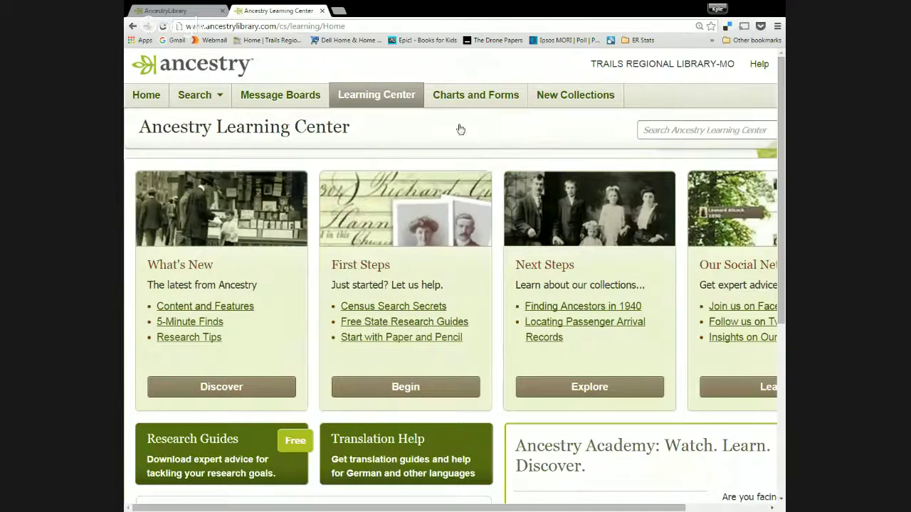
pyautogui.click(298, 101)
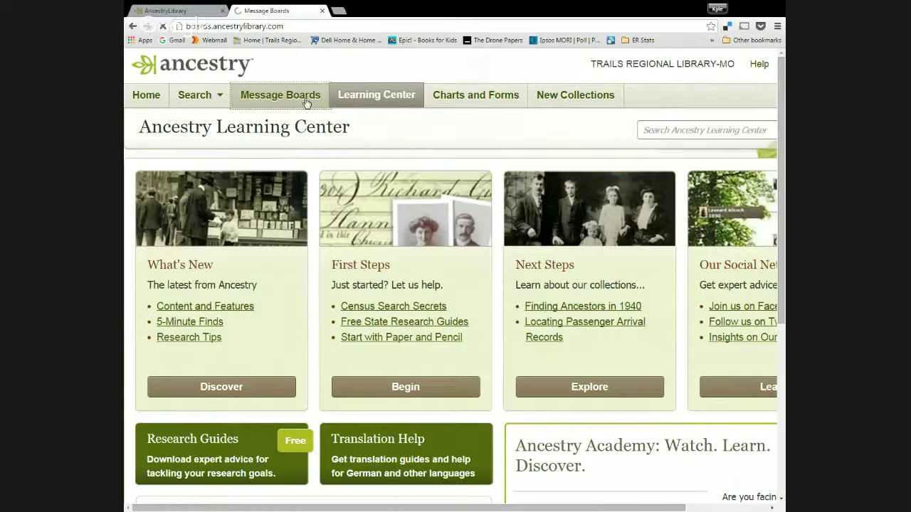
pyautogui.scroll(-3, 631, 207)
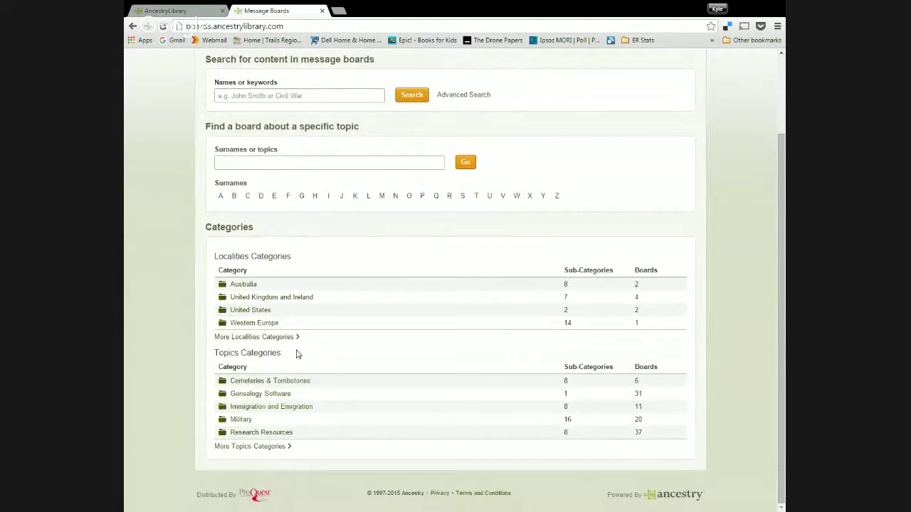
pyautogui.scroll(3, 431, 313)
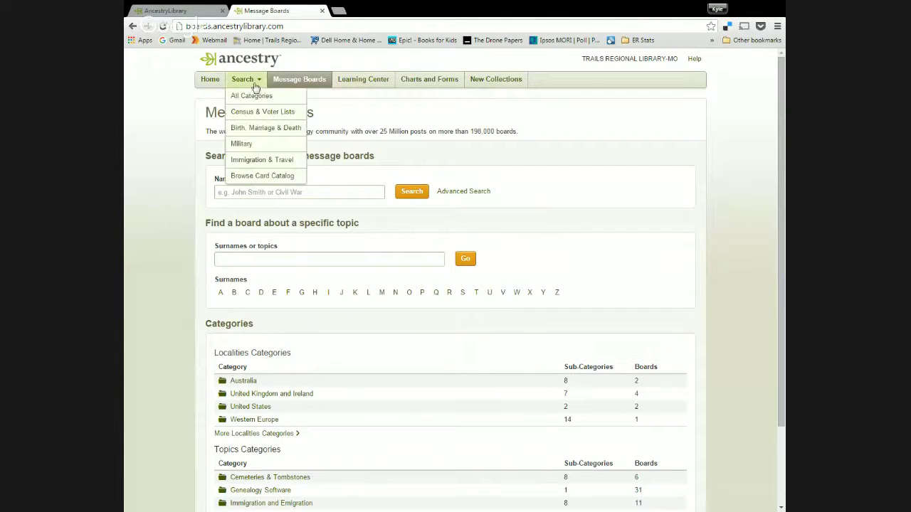
pyautogui.click(212, 79)
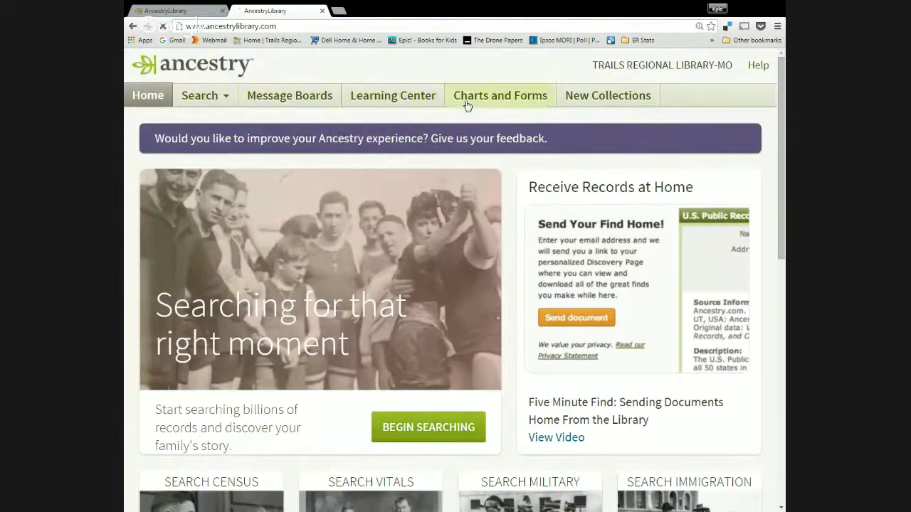
# Choose All Categories from the Search menu to reach the main search form.
pyautogui.moveTo(210, 109)
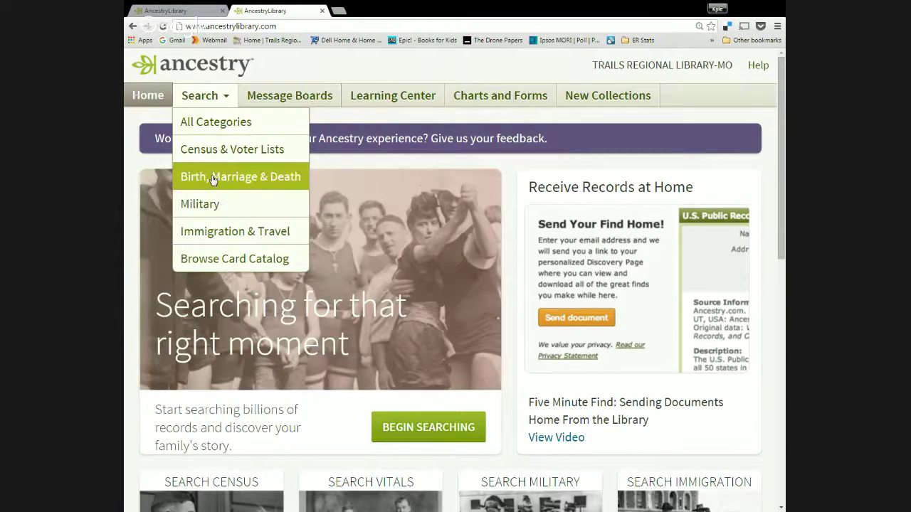
pyautogui.click(207, 124)
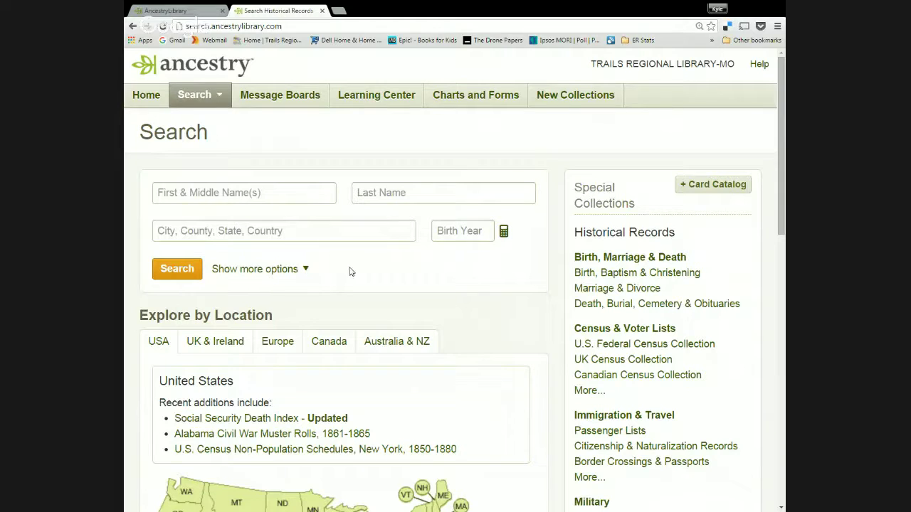
# Expand the advanced search fields, review them, then collapse them again.
pyautogui.click(298, 275)
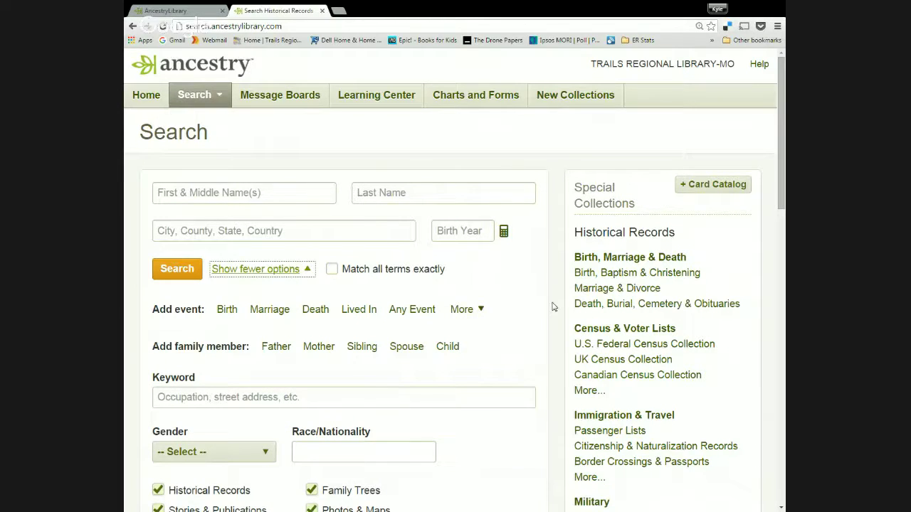
pyautogui.scroll(-1, 554, 307)
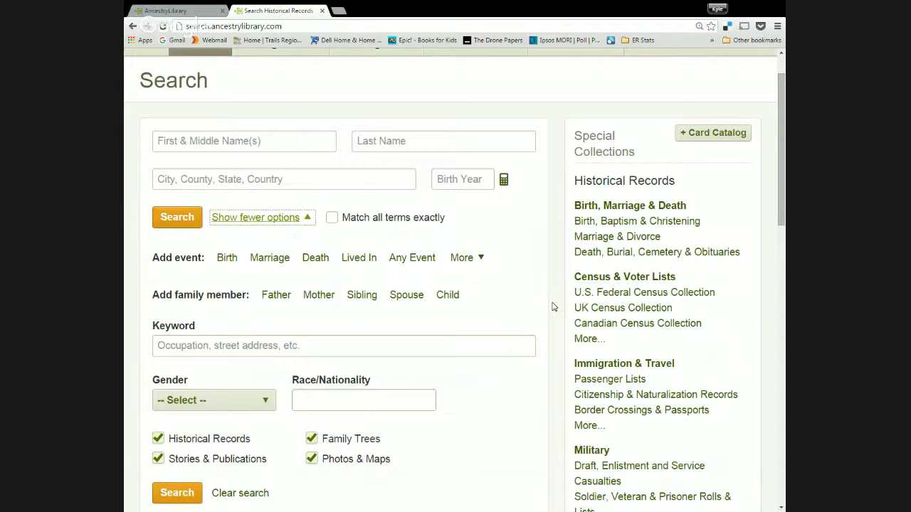
pyautogui.scroll(-1, 471, 246)
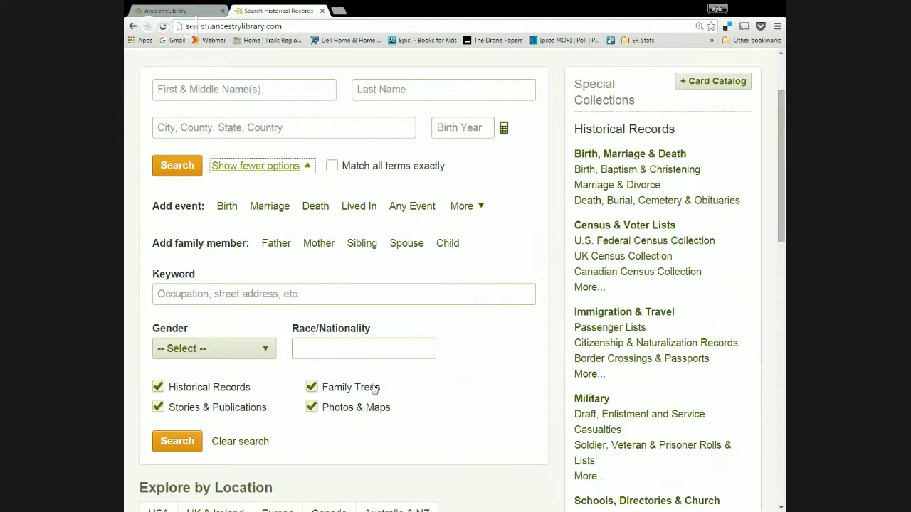
pyautogui.scroll(3, 468, 368)
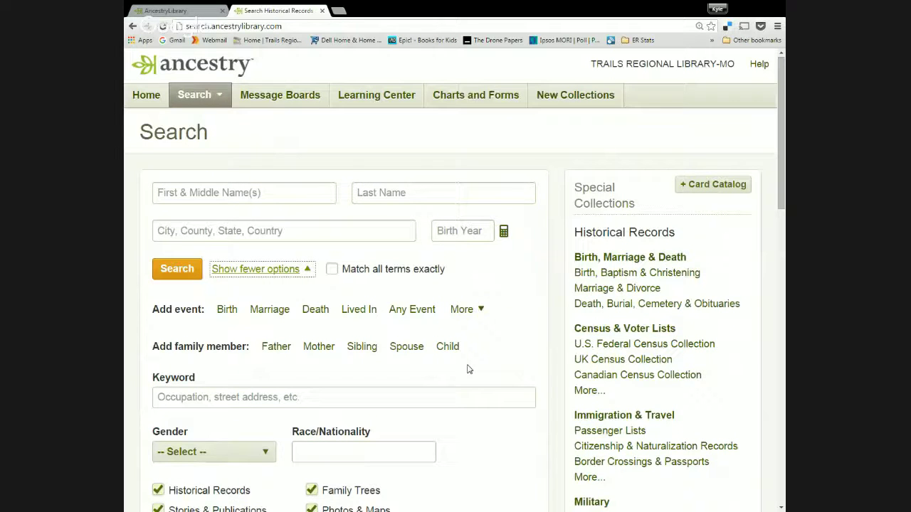
pyautogui.click(276, 271)
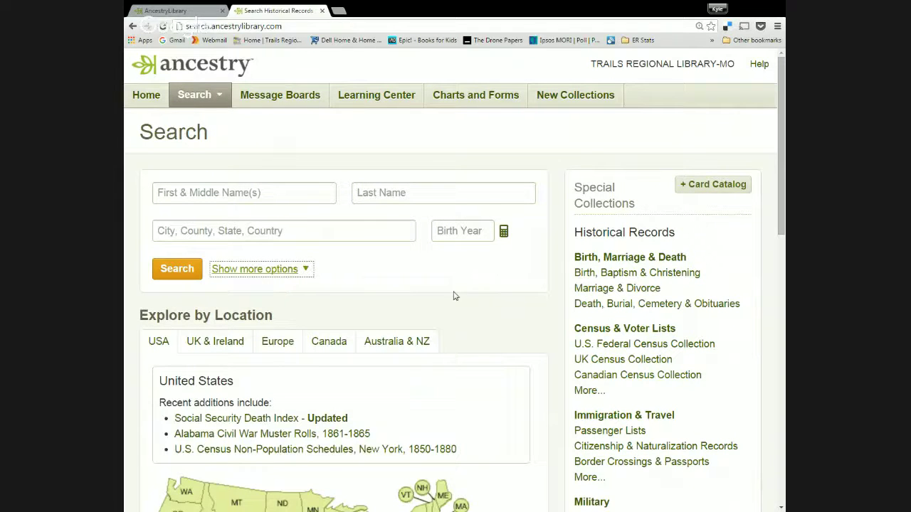
# Pick MO on the Explore by Location map of US states.
pyautogui.scroll(-3, 486, 295)
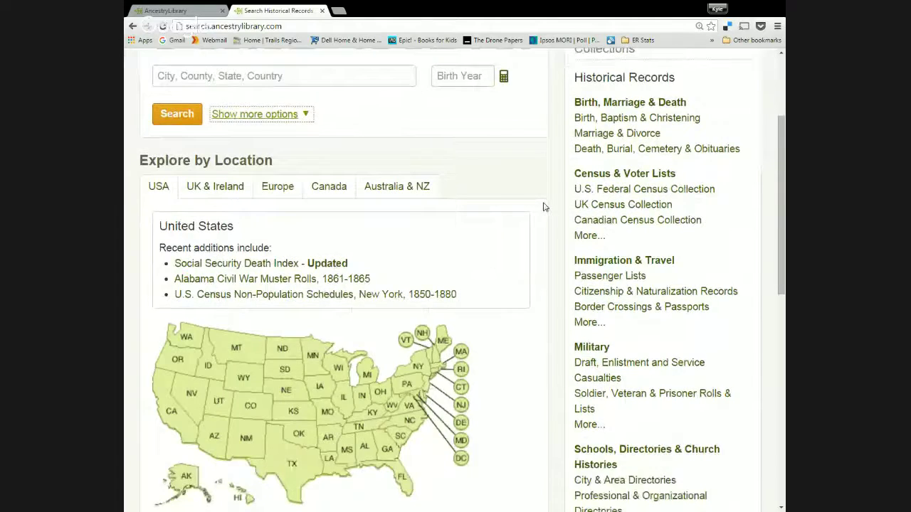
pyautogui.scroll(2, 543, 207)
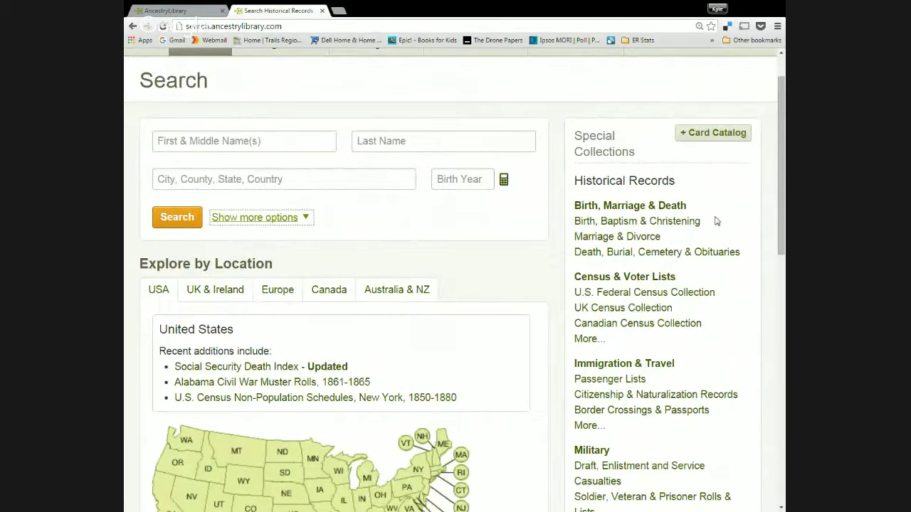
pyautogui.scroll(-1, 679, 219)
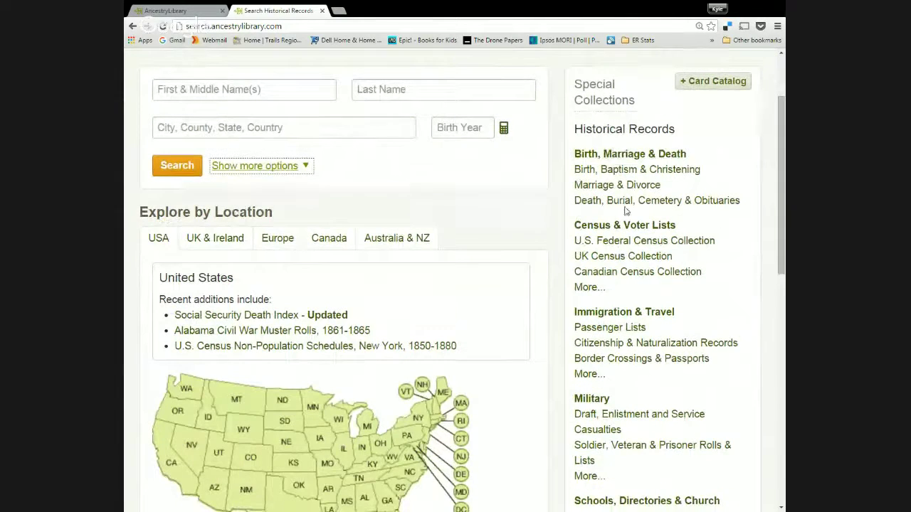
pyautogui.scroll(-3, 637, 381)
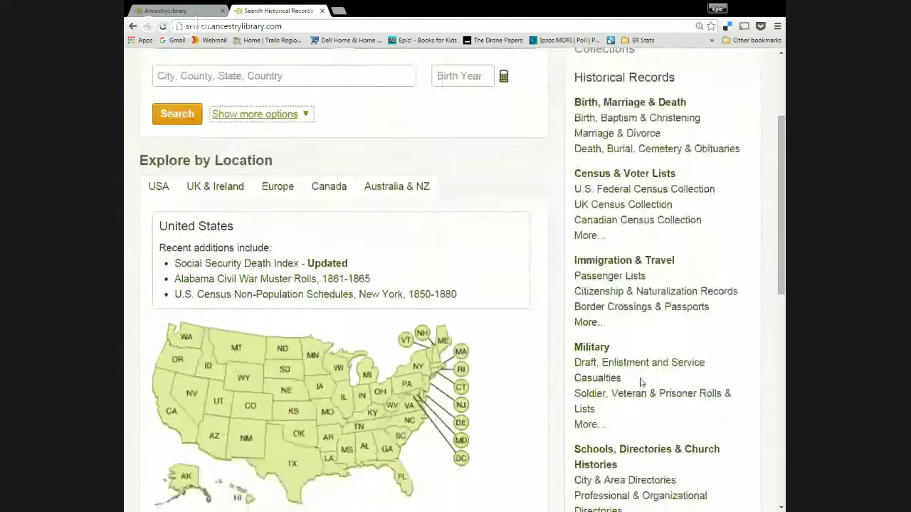
pyautogui.scroll(-3, 637, 374)
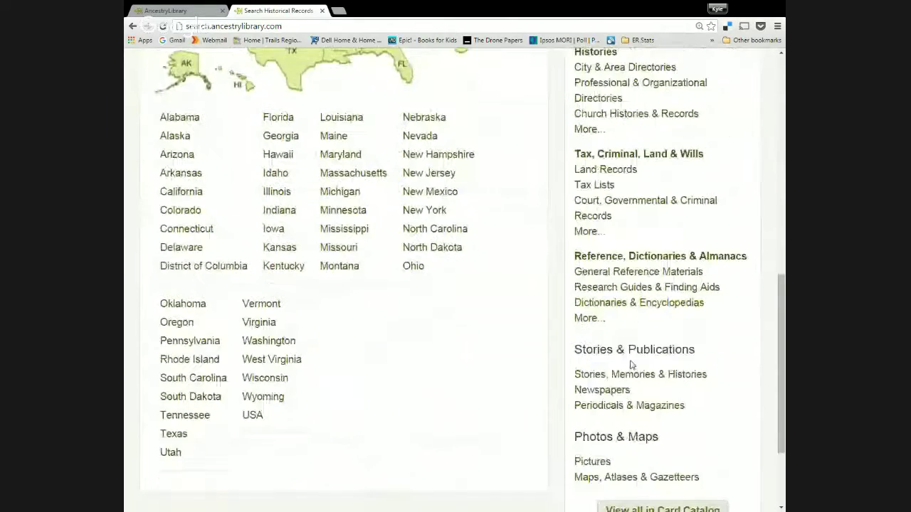
pyautogui.scroll(-3, 630, 360)
pyautogui.scroll(-3, 630, 365)
pyautogui.scroll(8, 386, 309)
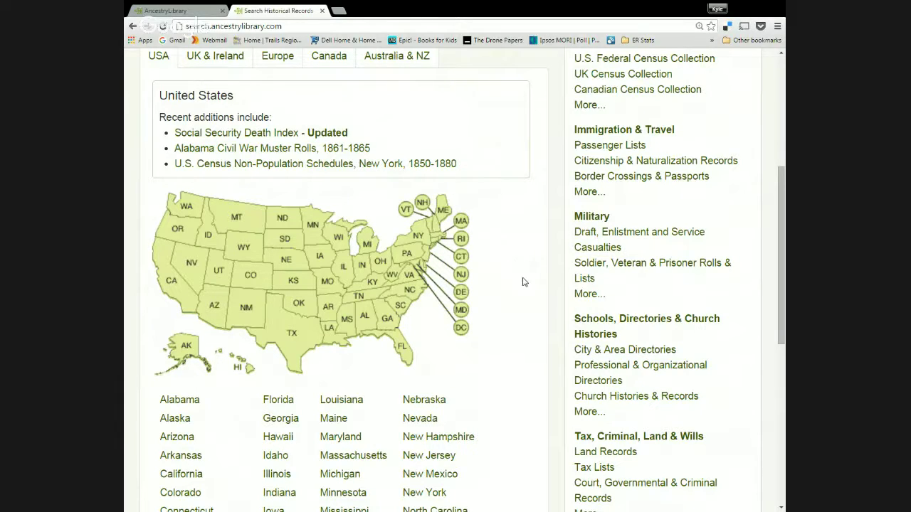
pyautogui.scroll(-3, 525, 282)
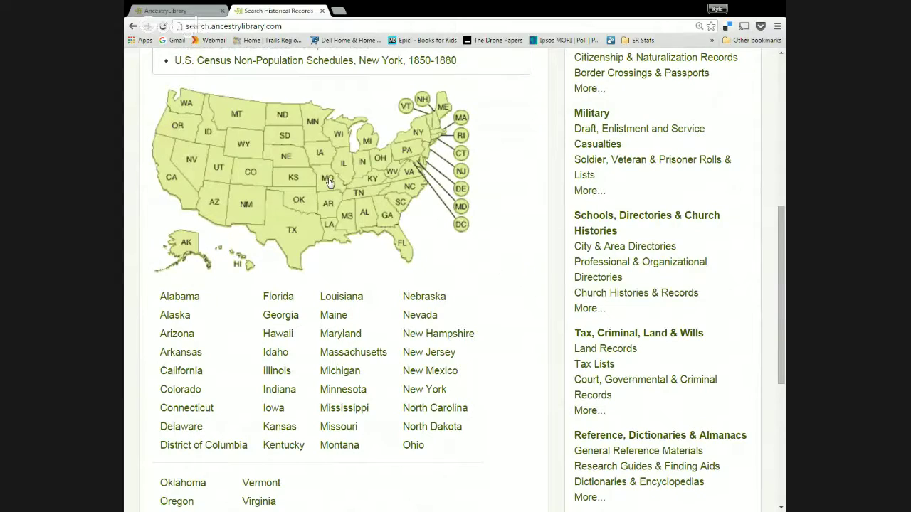
pyautogui.scroll(-3, 532, 289)
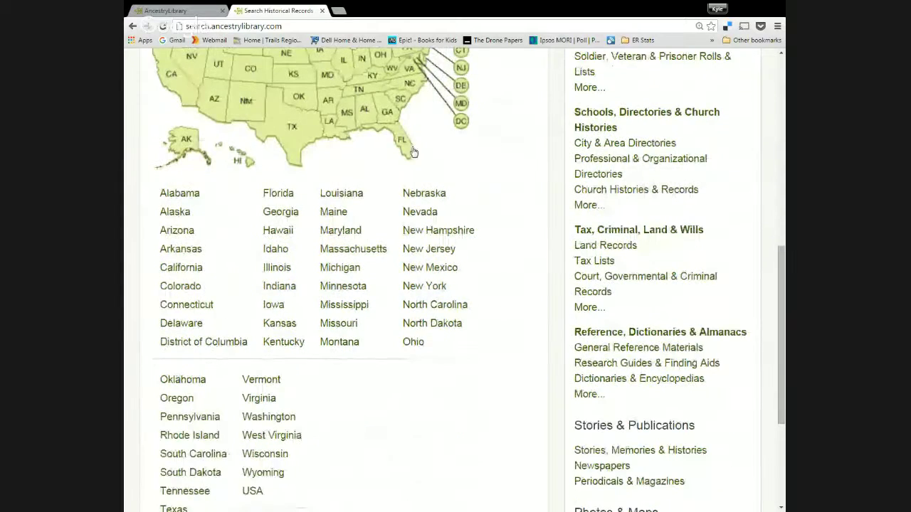
pyautogui.scroll(-3, 462, 363)
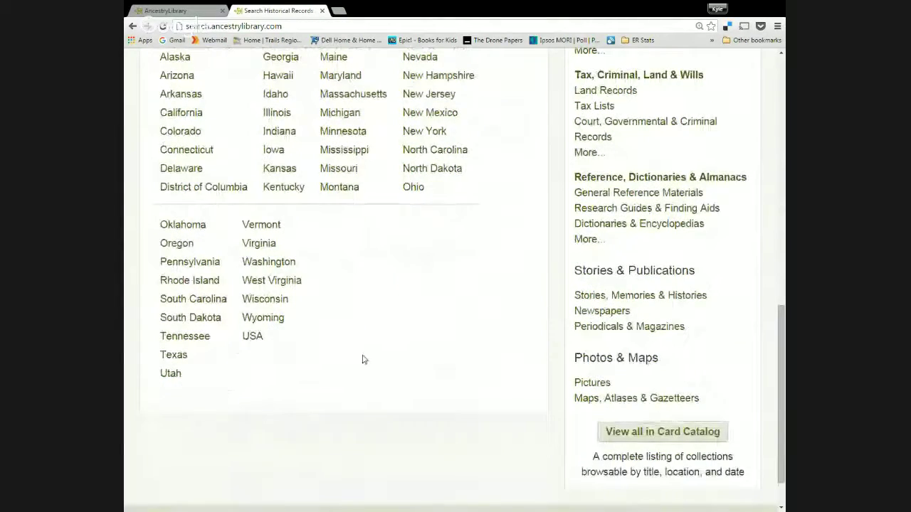
pyautogui.scroll(2, 365, 360)
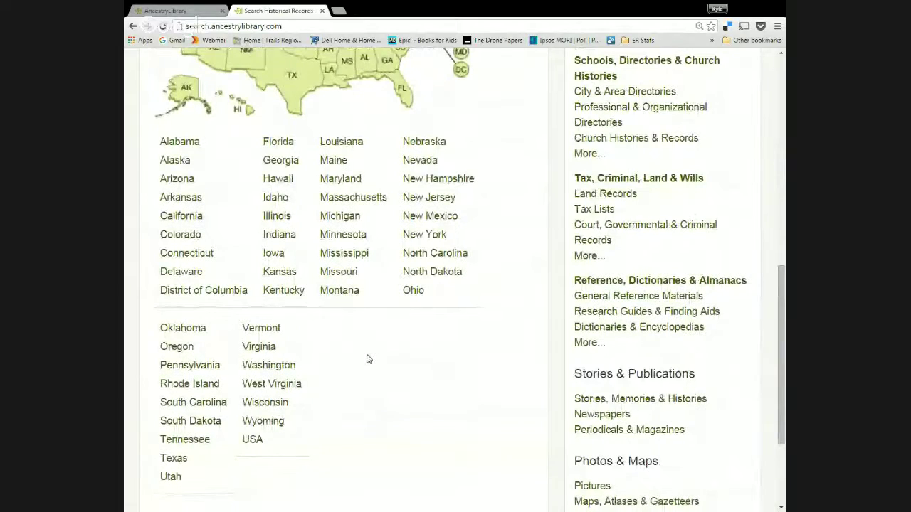
pyautogui.scroll(5, 368, 361)
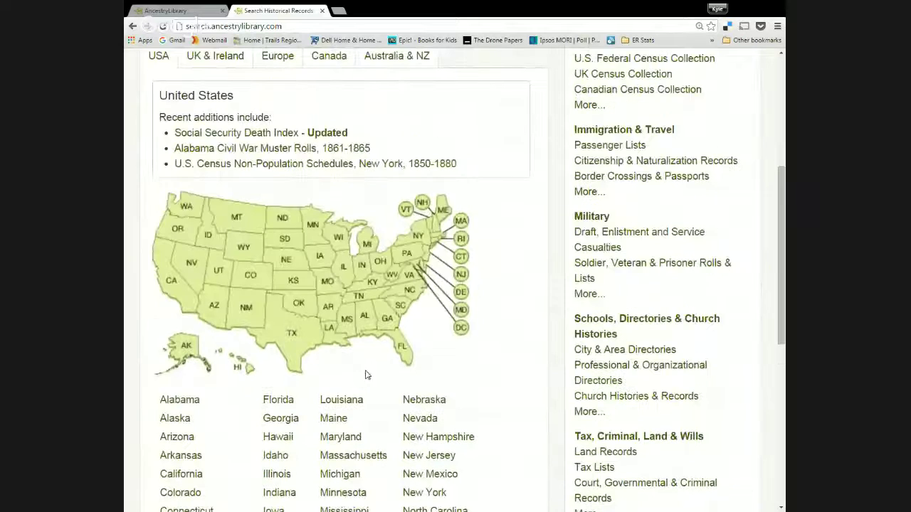
pyautogui.click(327, 284)
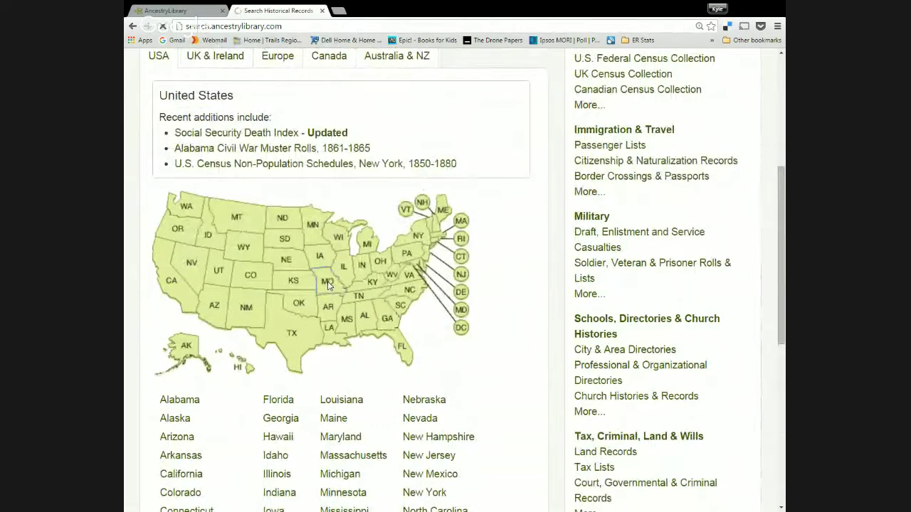
pyautogui.scroll(-2, 469, 277)
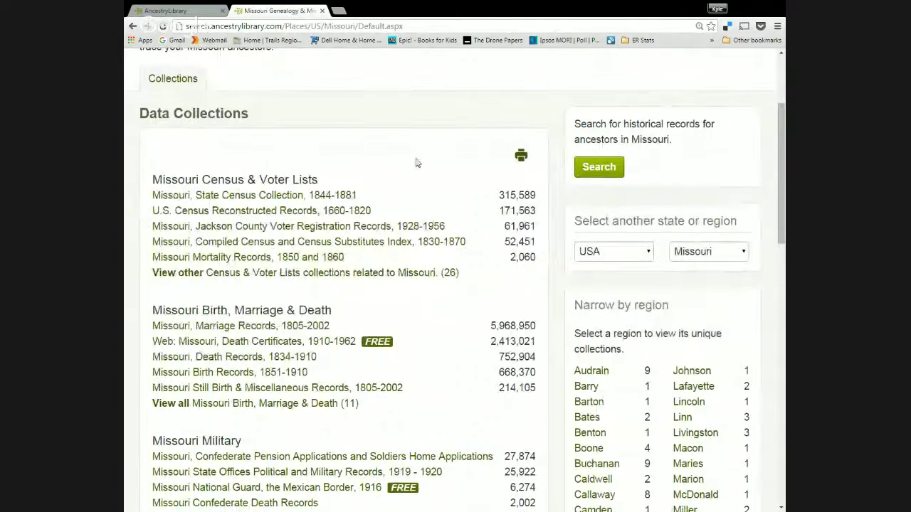
pyautogui.scroll(-1, 423, 152)
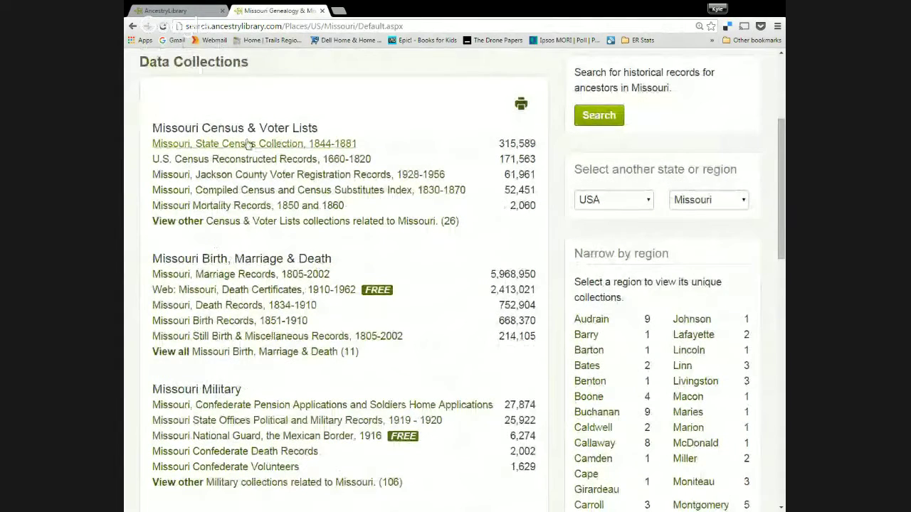
pyautogui.scroll(-2, 417, 254)
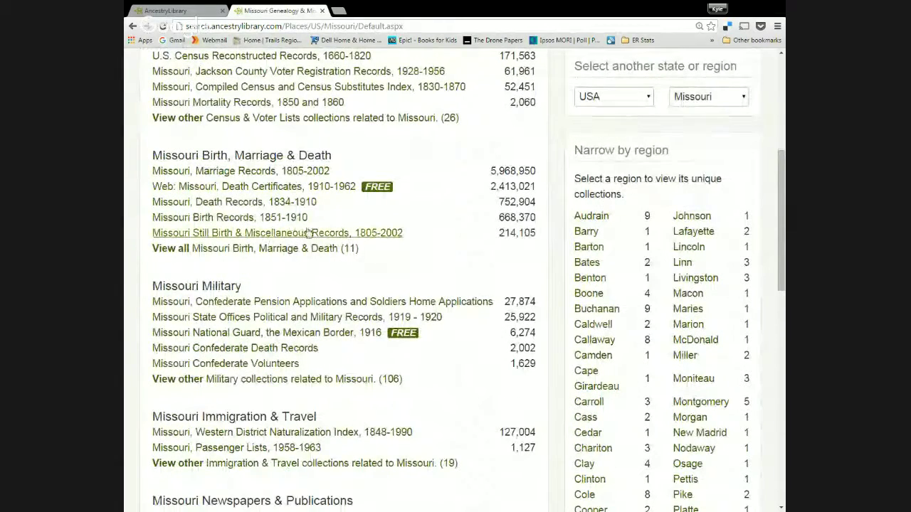
pyautogui.scroll(-1, 350, 244)
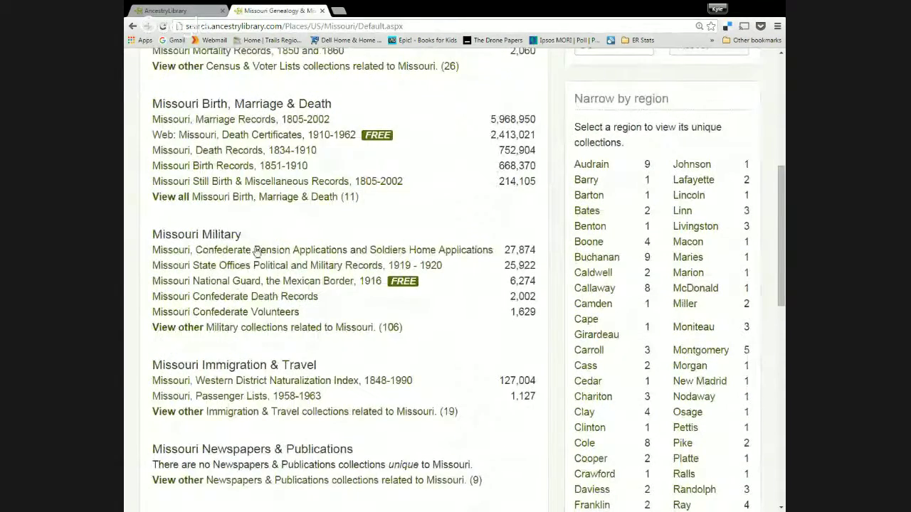
pyautogui.scroll(-1, 449, 329)
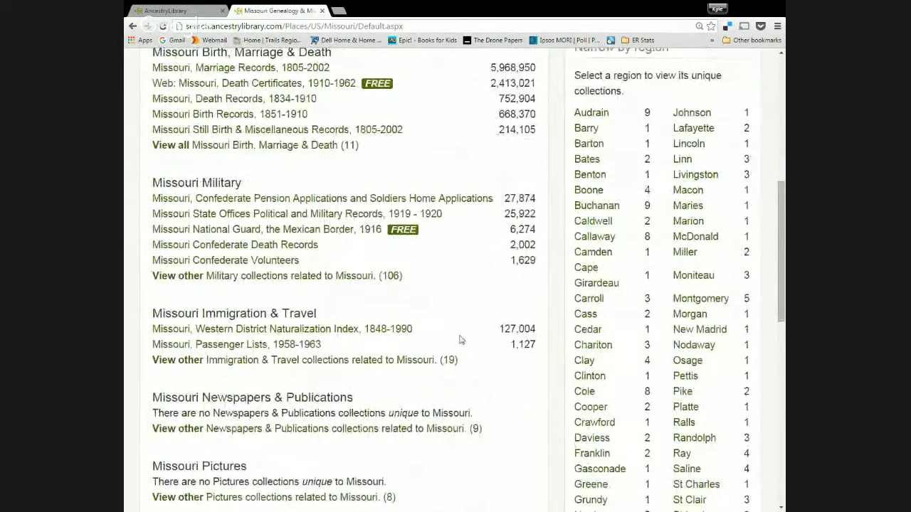
pyautogui.scroll(-3, 463, 340)
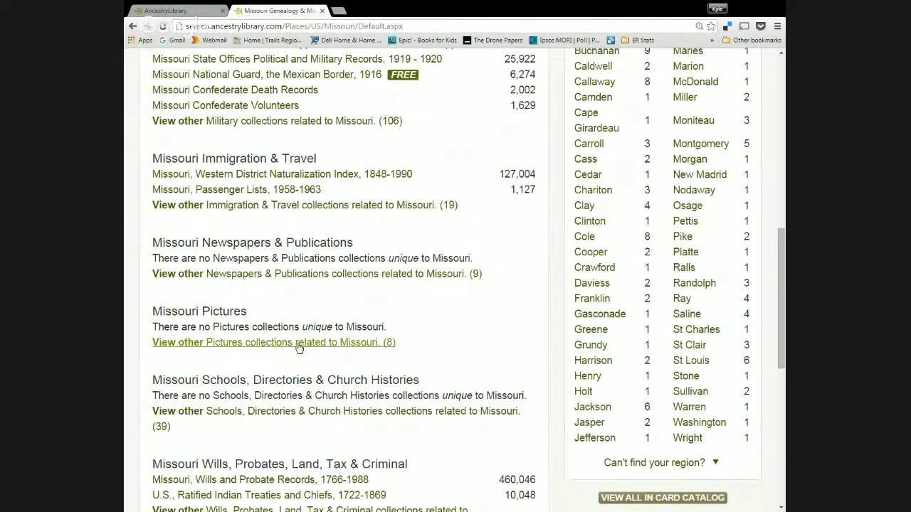
pyautogui.scroll(-1, 482, 407)
pyautogui.scroll(-1, 482, 407)
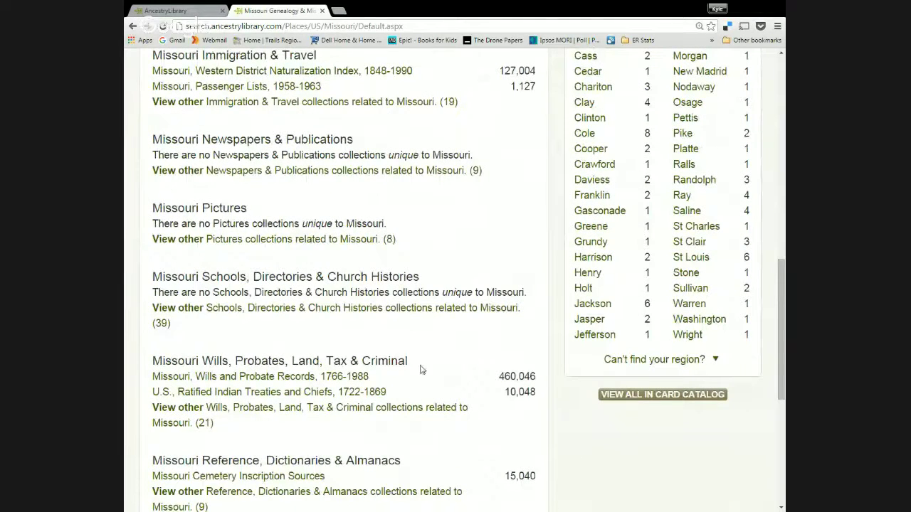
pyautogui.scroll(-1, 448, 382)
pyautogui.scroll(-2, 449, 382)
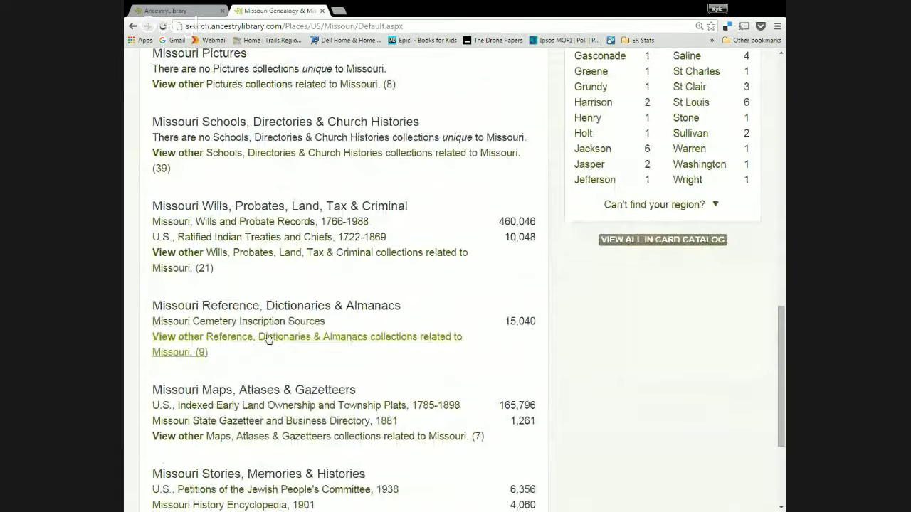
pyautogui.scroll(-2, 317, 356)
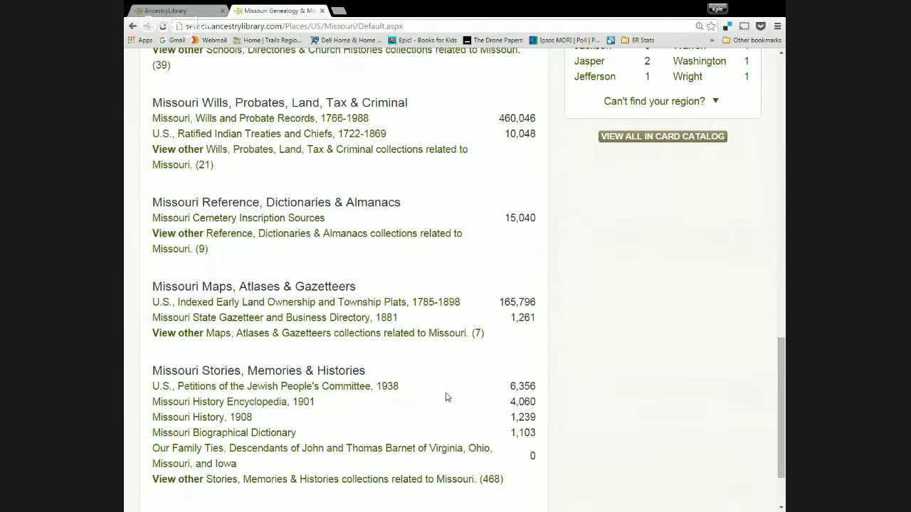
pyautogui.scroll(2, 447, 397)
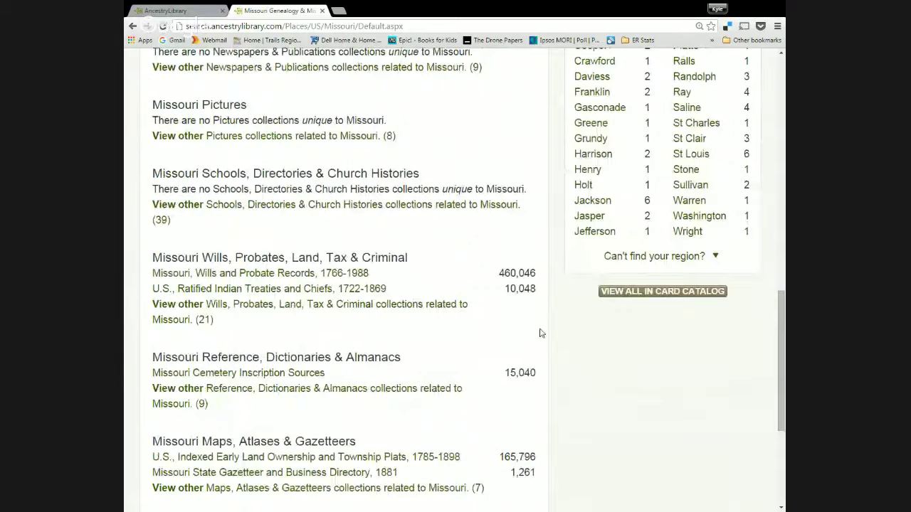
pyautogui.scroll(1, 558, 328)
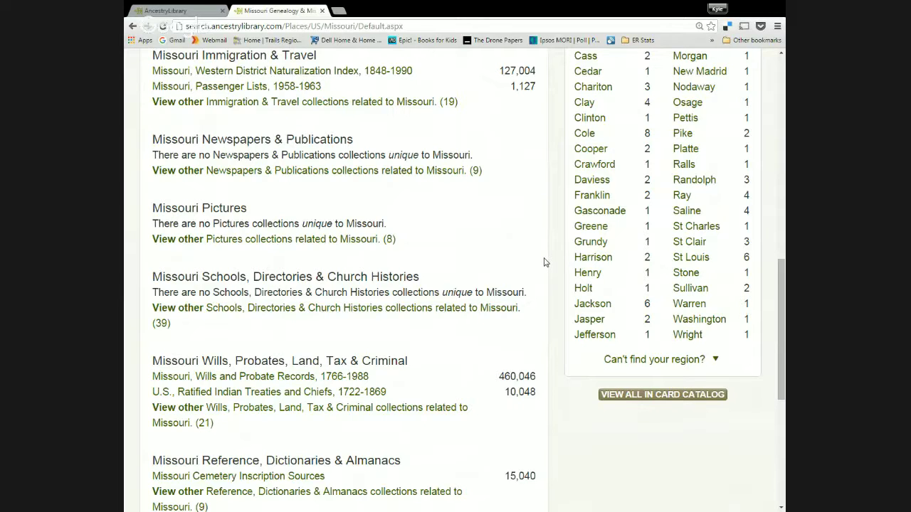
# Select Buchanan, with 9 collections, from Missouri's Narrow by region county list.
pyautogui.scroll(4, 544, 262)
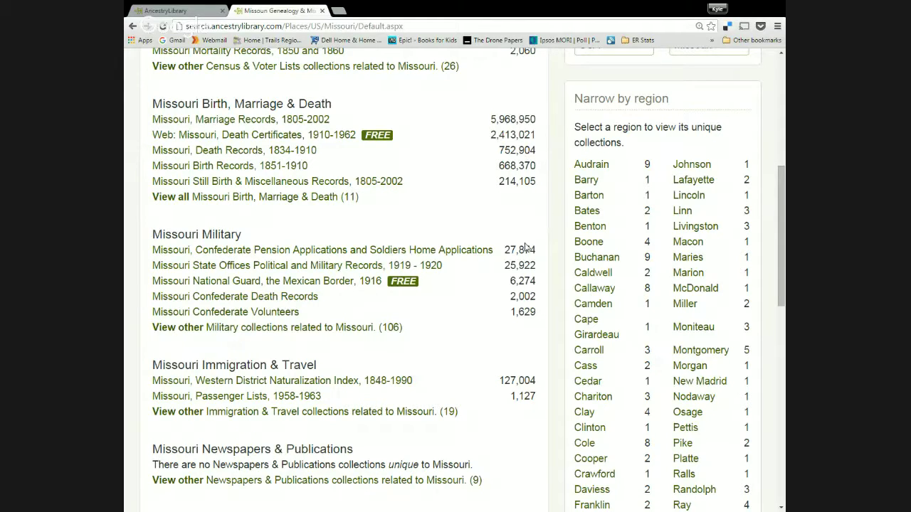
pyautogui.scroll(3, 526, 248)
pyautogui.scroll(-2, 549, 254)
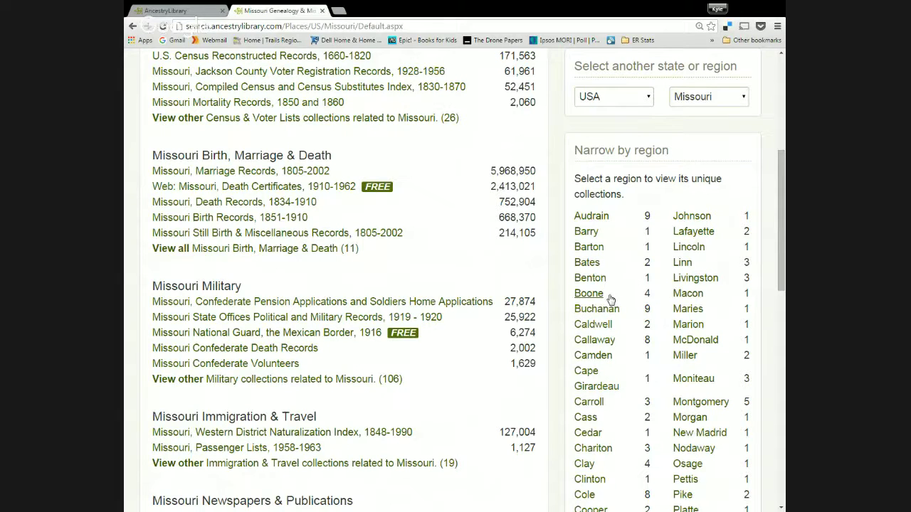
pyautogui.click(596, 311)
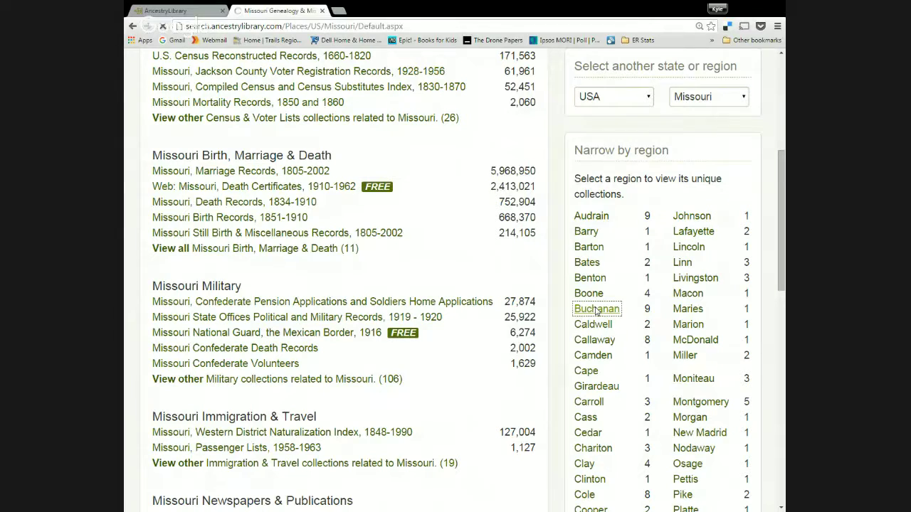
# Look over Buchanan County's collections, including 1839-55 marriages, then go back to Missouri.
pyautogui.scroll(-2, 439, 248)
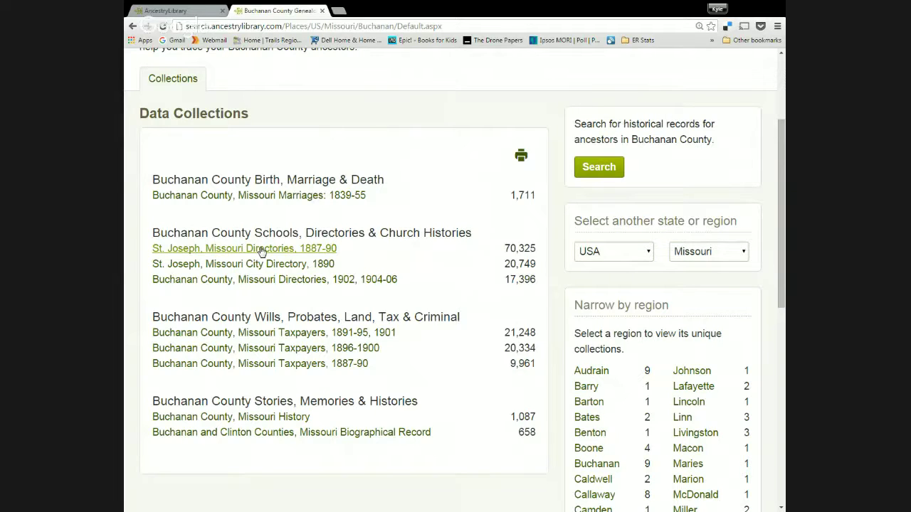
pyautogui.scroll(-2, 260, 252)
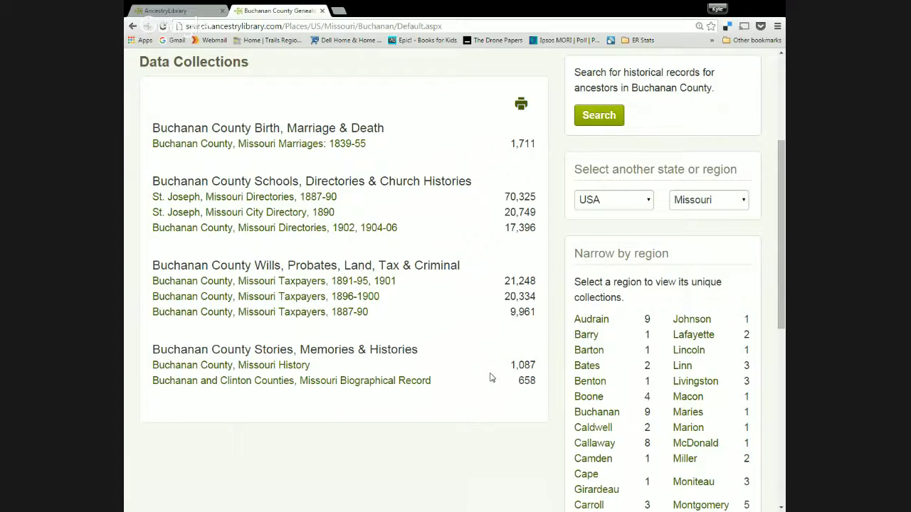
pyautogui.scroll(-2, 490, 378)
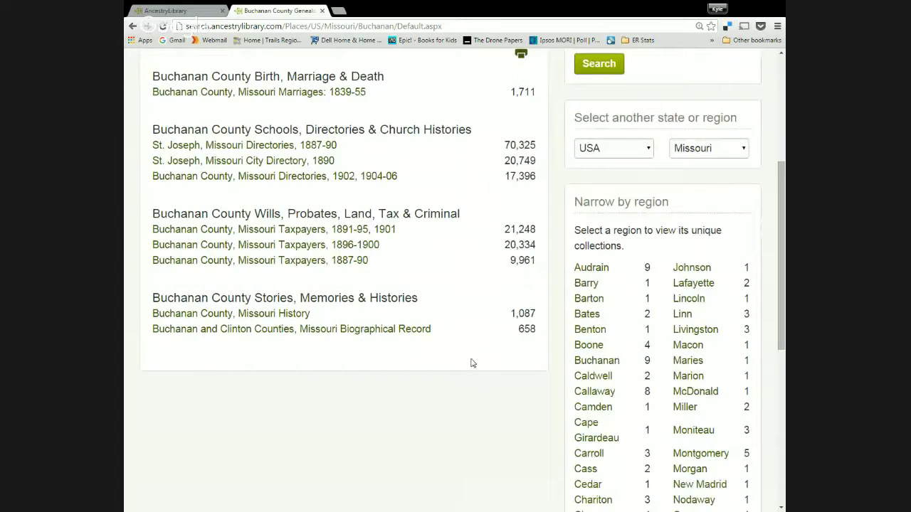
pyautogui.scroll(2, 466, 363)
pyautogui.scroll(8, 459, 363)
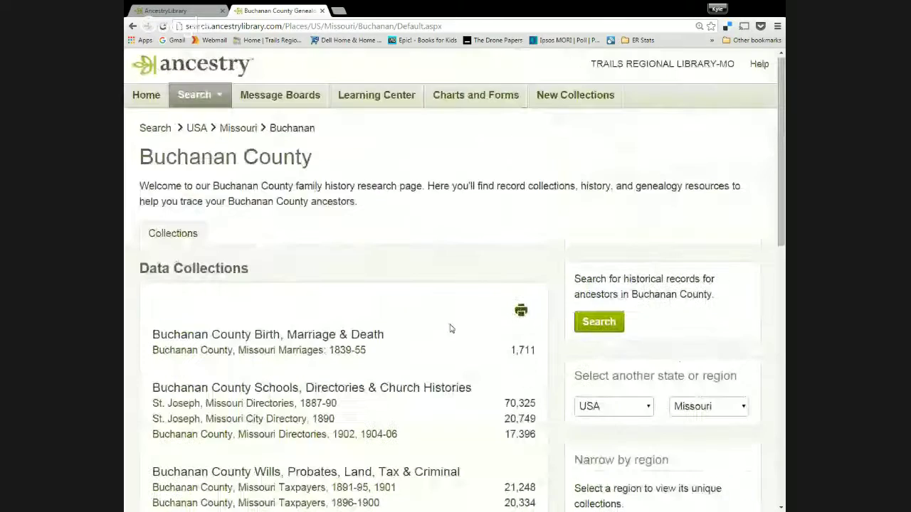
pyautogui.click(133, 27)
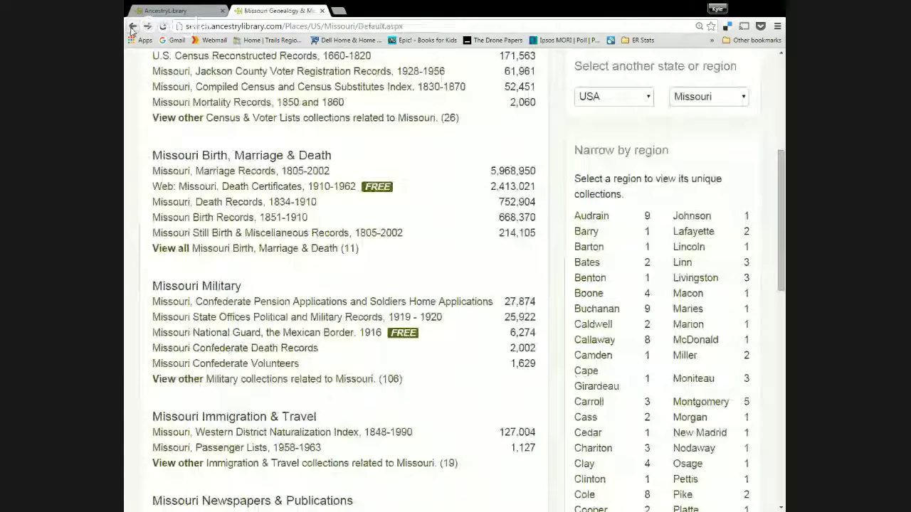
# Return to the search form and enter the sought person's first and last name.
pyautogui.click(132, 28)
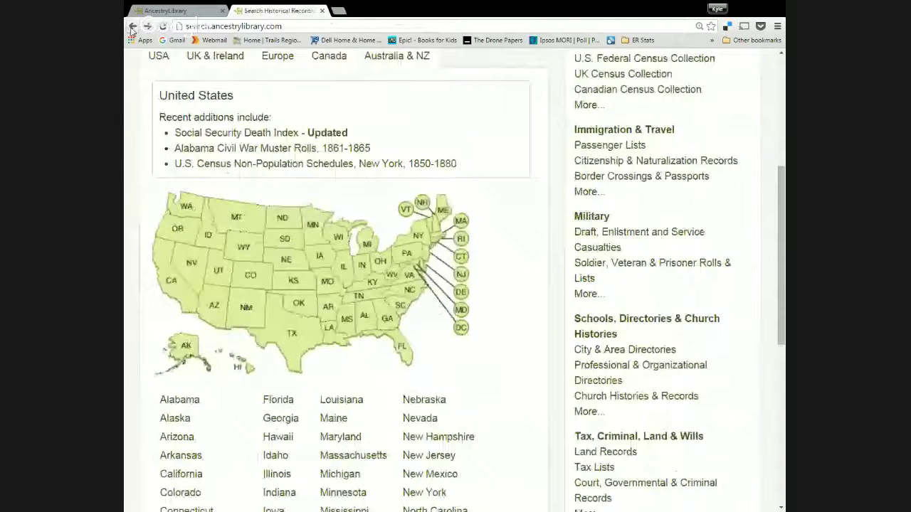
pyautogui.scroll(5, 496, 190)
pyautogui.click(301, 191)
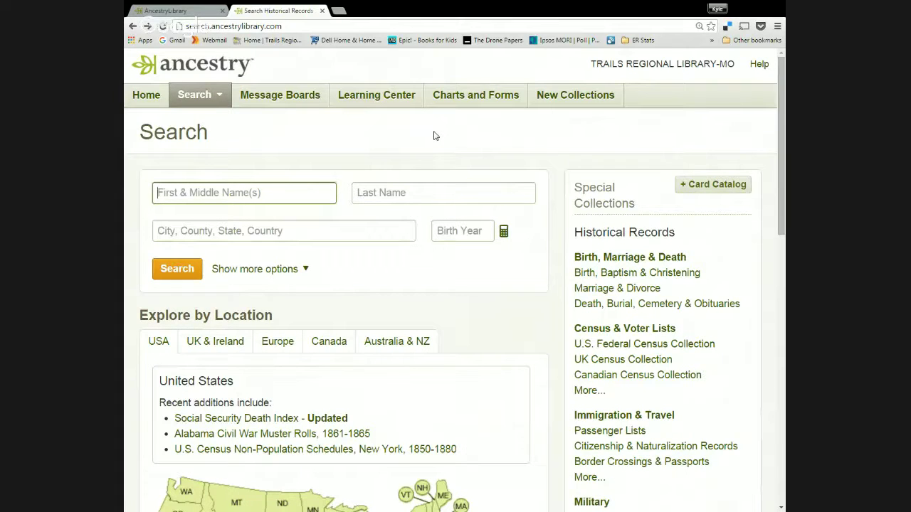
pyautogui.write('Jack')
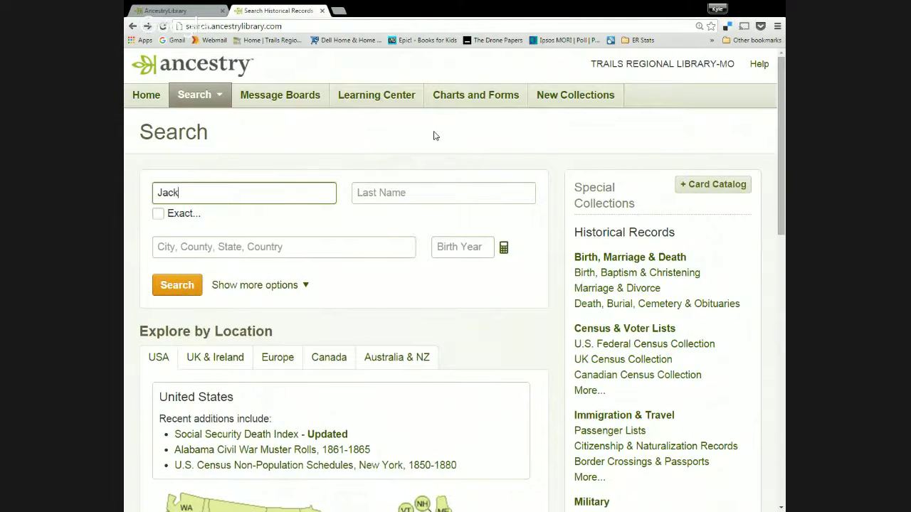
pyautogui.press('Tab')
pyautogui.write('Constant')
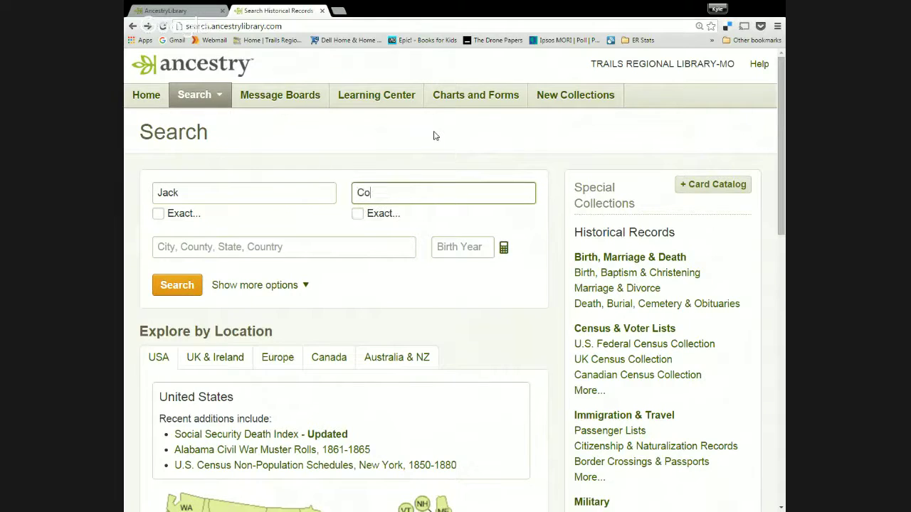
pyautogui.press('Tab')
pyautogui.press('Tab')
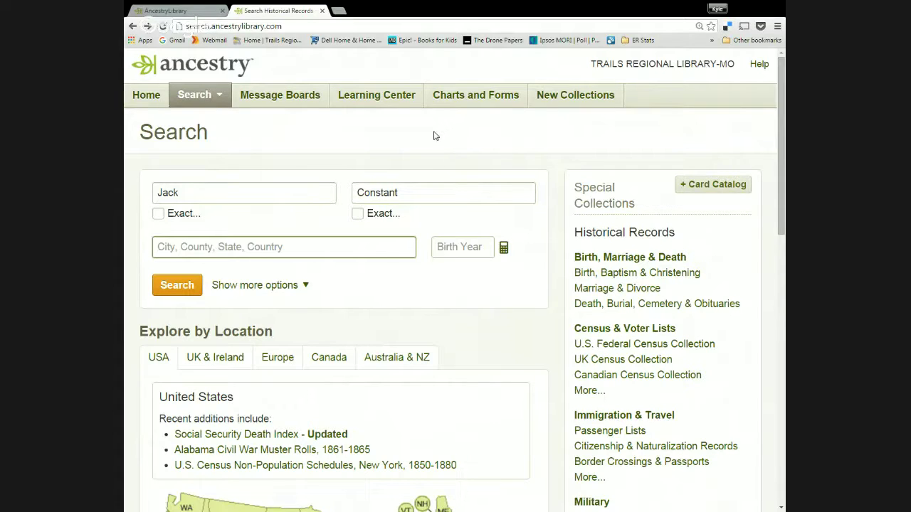
# Set the place to Livingston County, Missouri, USA and the birth year to 1930.
pyautogui.write('livingston')
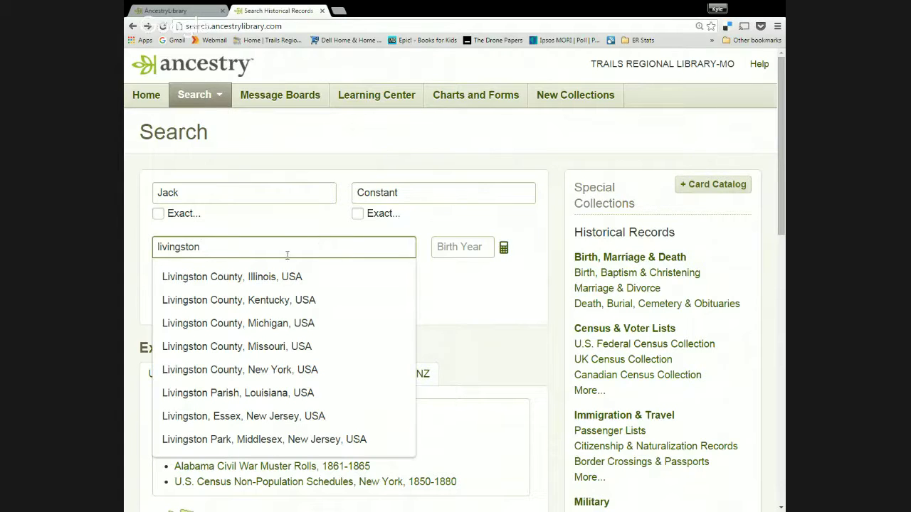
pyautogui.click(257, 352)
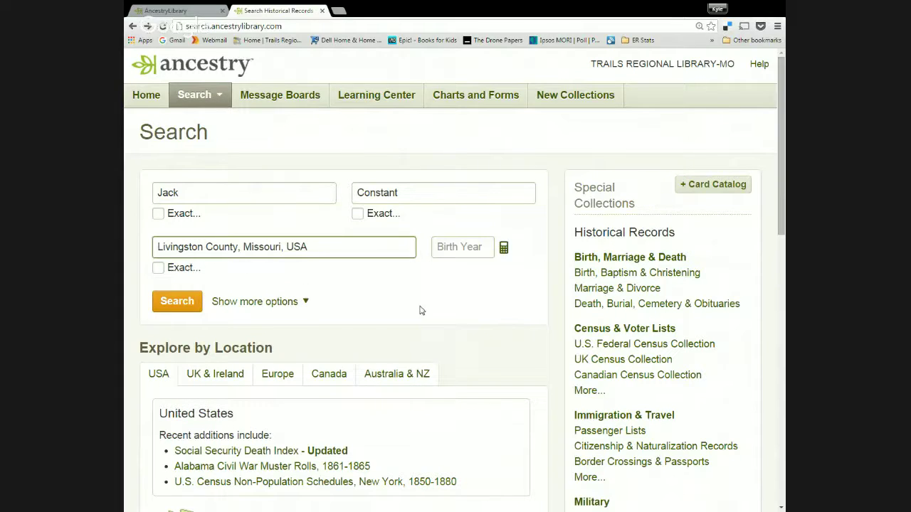
pyautogui.click(463, 254)
pyautogui.write('19')
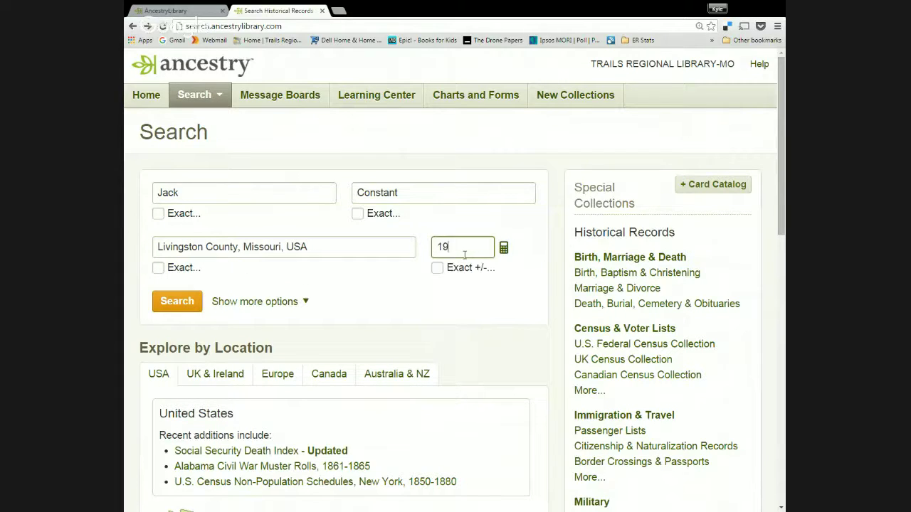
pyautogui.write('30')
# Run the search for Jack Constant to list all matching results.
pyautogui.click(173, 306)
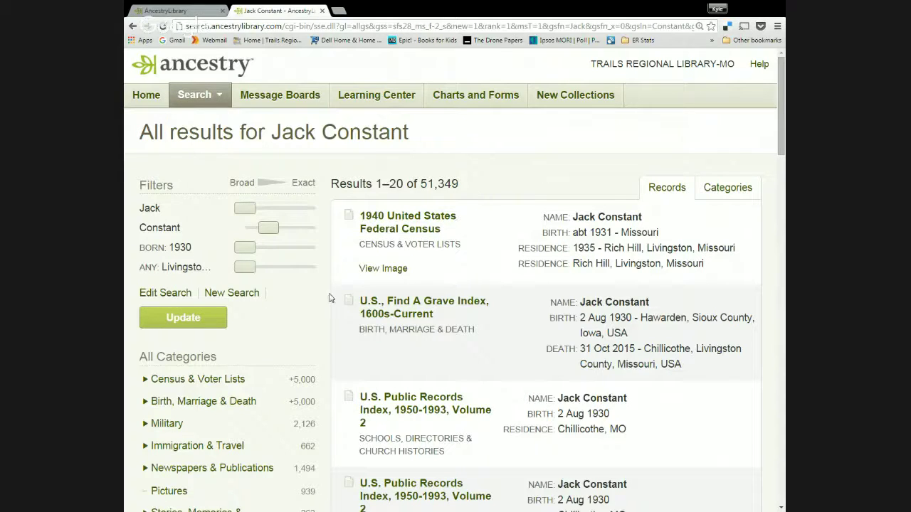
pyautogui.moveTo(407, 222)
pyautogui.moveTo(136, 185); pyautogui.dragTo(178, 185)
pyautogui.click(192, 186)
# Step the Jack first-name match from Broad through each level to Exact.
pyautogui.moveTo(246, 208)
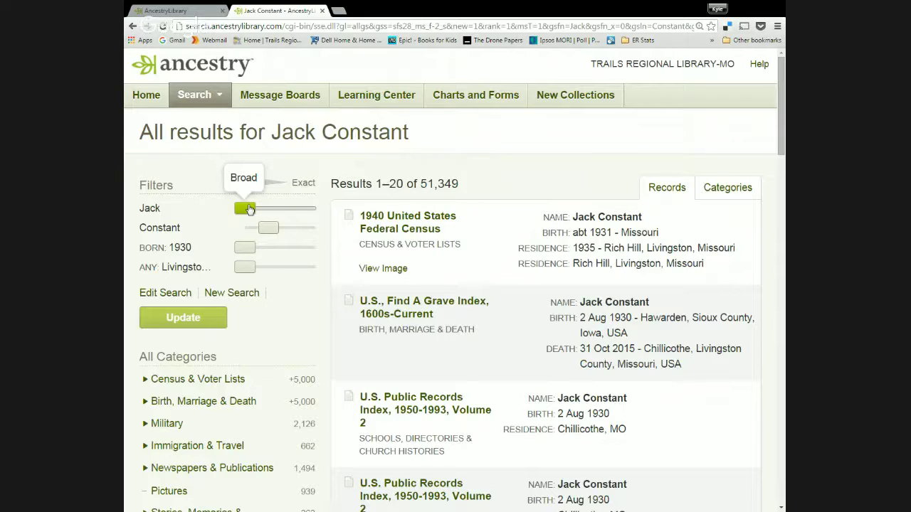
pyautogui.click(249, 209)
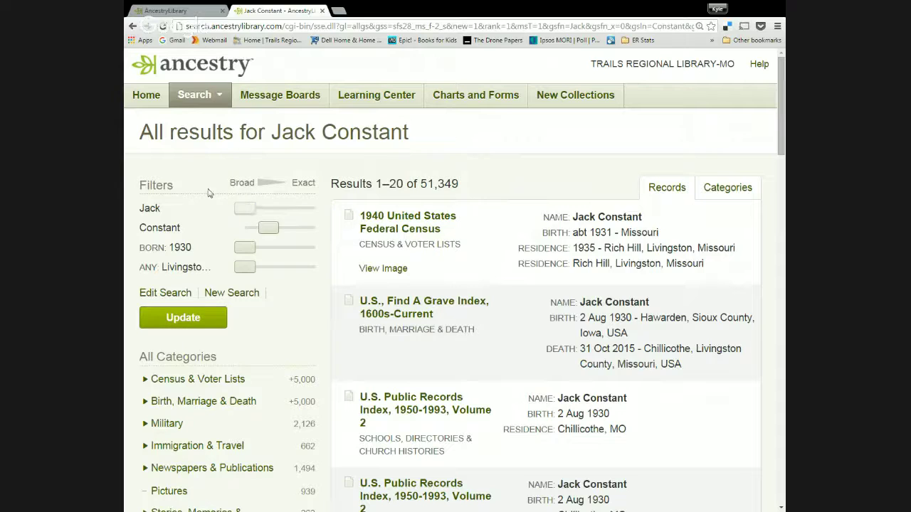
pyautogui.moveTo(244, 207)
pyautogui.moveTo(244, 207); pyautogui.dragTo(259, 208)
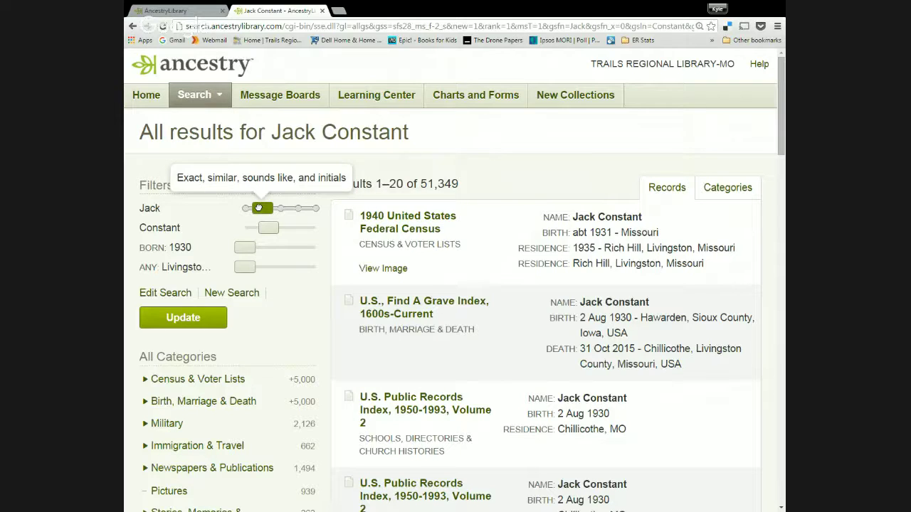
pyautogui.moveTo(259, 207); pyautogui.dragTo(245, 208)
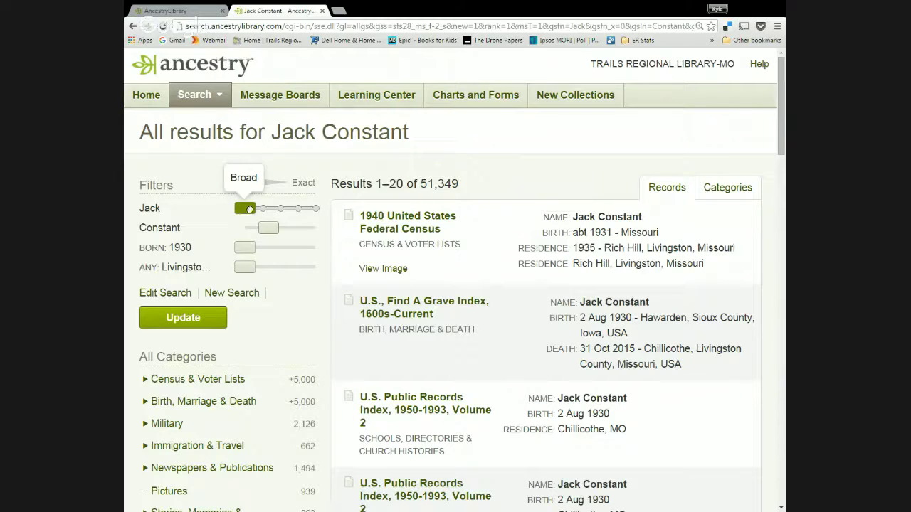
pyautogui.moveTo(246, 209); pyautogui.dragTo(262, 209)
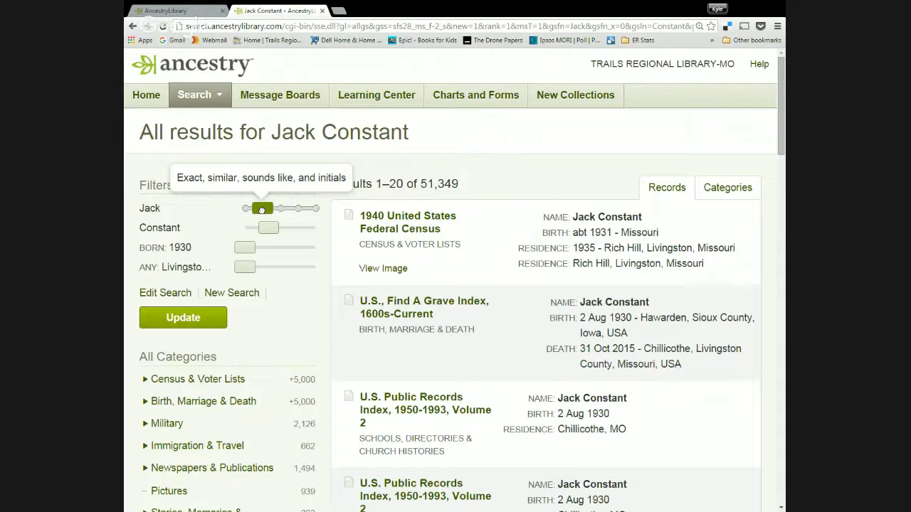
pyautogui.moveTo(262, 210); pyautogui.dragTo(281, 208)
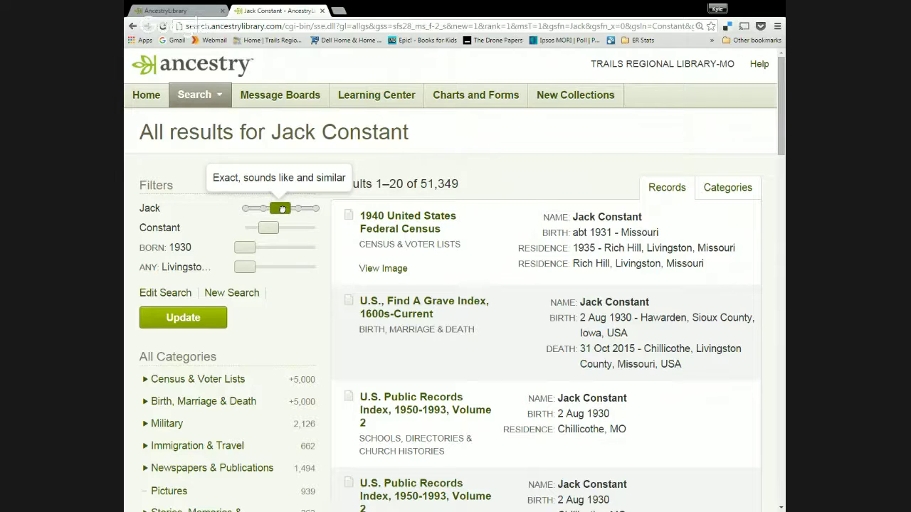
pyautogui.moveTo(281, 209); pyautogui.dragTo(300, 209)
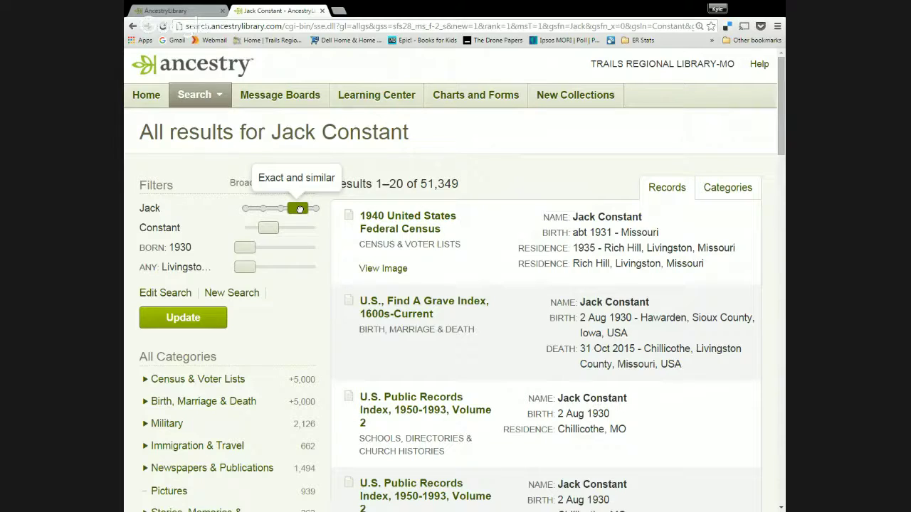
pyautogui.moveTo(299, 208); pyautogui.dragTo(246, 208)
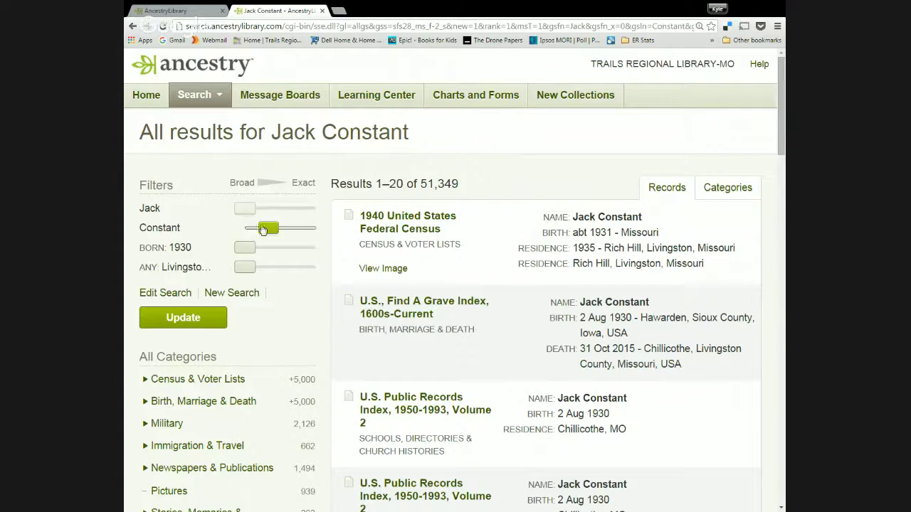
# Set the Constant surname match to Exact.
pyautogui.moveTo(264, 229)
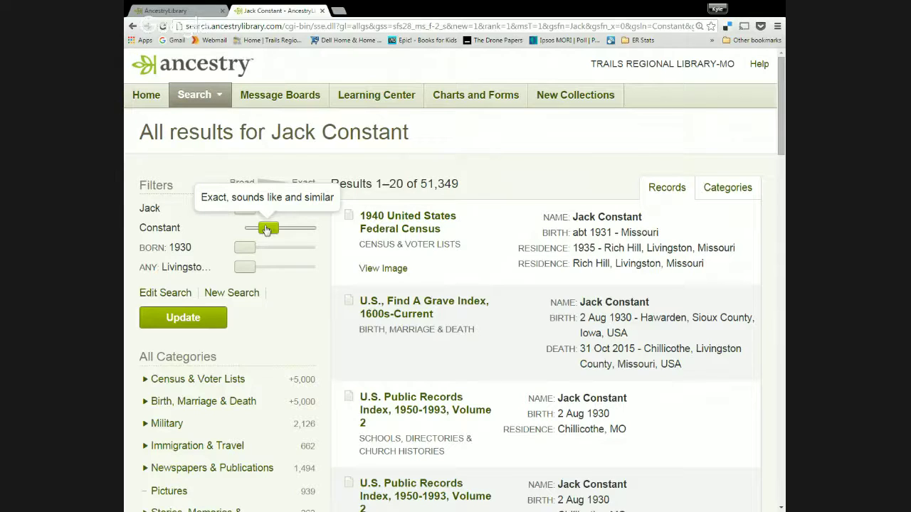
pyautogui.moveTo(266, 230); pyautogui.dragTo(318, 229)
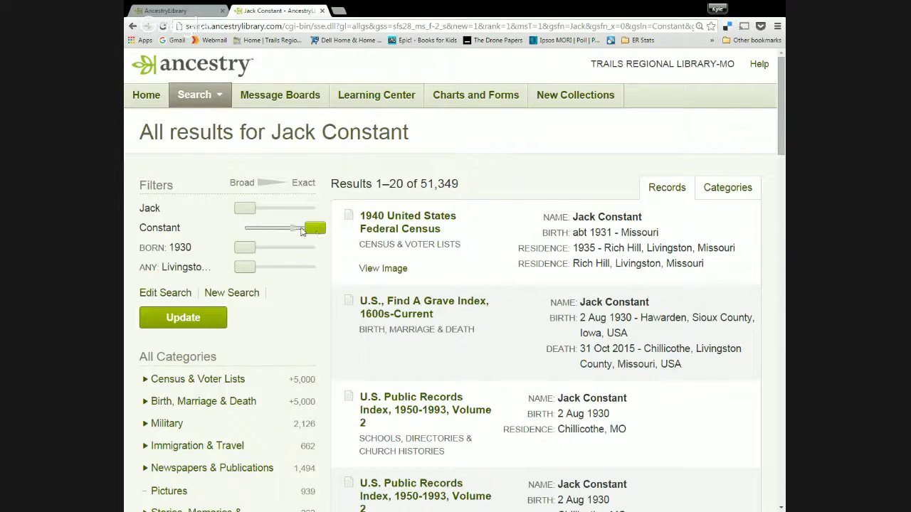
pyautogui.moveTo(322, 234)
# Widen the 1930 birth-year range to +/- 10 years.
pyautogui.moveTo(244, 247)
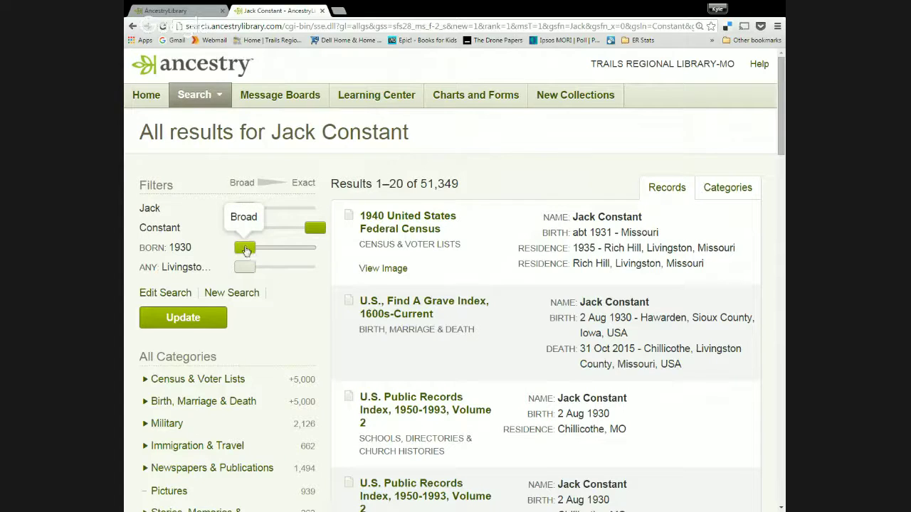
pyautogui.moveTo(246, 250); pyautogui.dragTo(244, 246)
pyautogui.moveTo(244, 247); pyautogui.dragTo(273, 256)
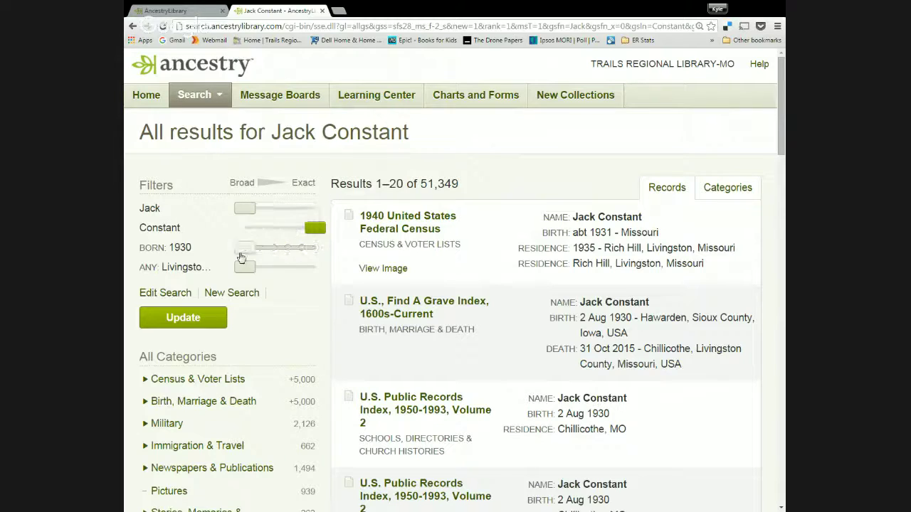
# Move the Livingston location match past Country and State levels to Exact.
pyautogui.moveTo(243, 272)
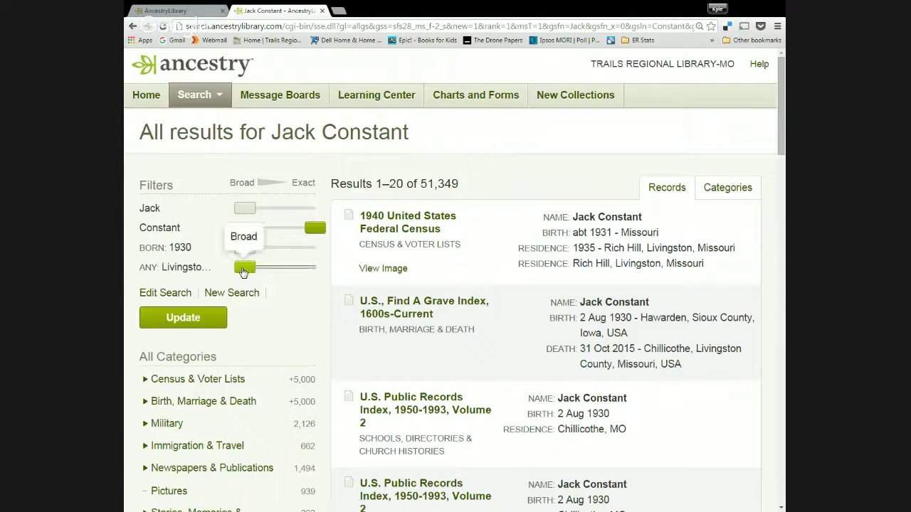
pyautogui.moveTo(244, 273)
pyautogui.mouseDown()
pyautogui.moveTo(254, 266)
pyautogui.moveTo(241, 268)
pyautogui.mouseUp()
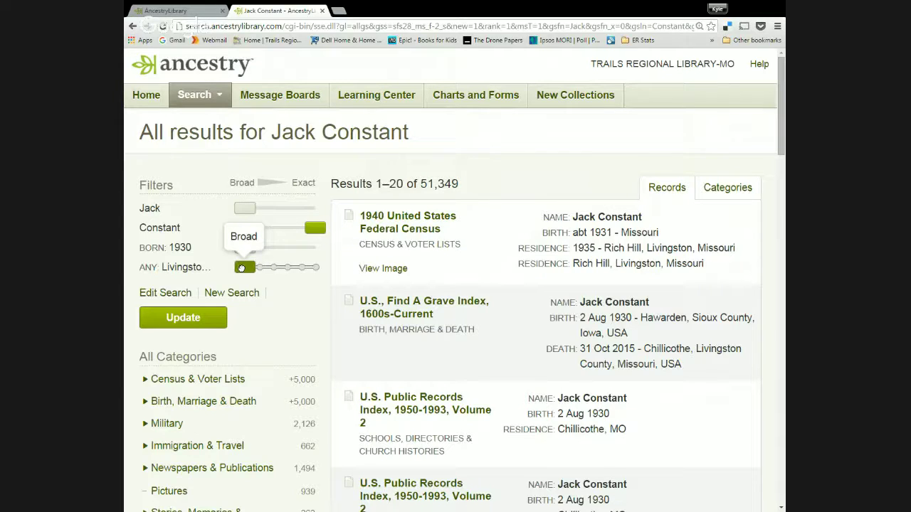
pyautogui.moveTo(242, 268); pyautogui.dragTo(257, 268)
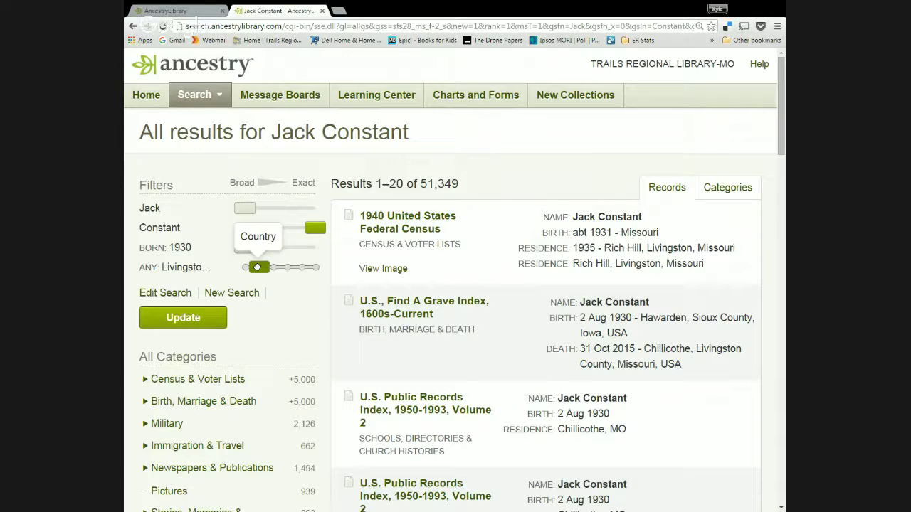
pyautogui.moveTo(257, 268); pyautogui.dragTo(323, 270)
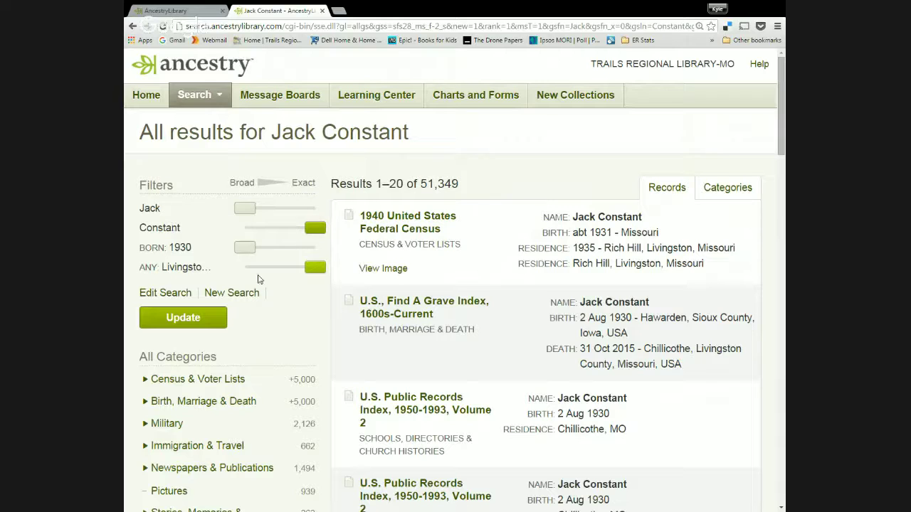
# Apply the filters with a ±2-year birth range around 1930, leaving 14 results.
pyautogui.click(192, 325)
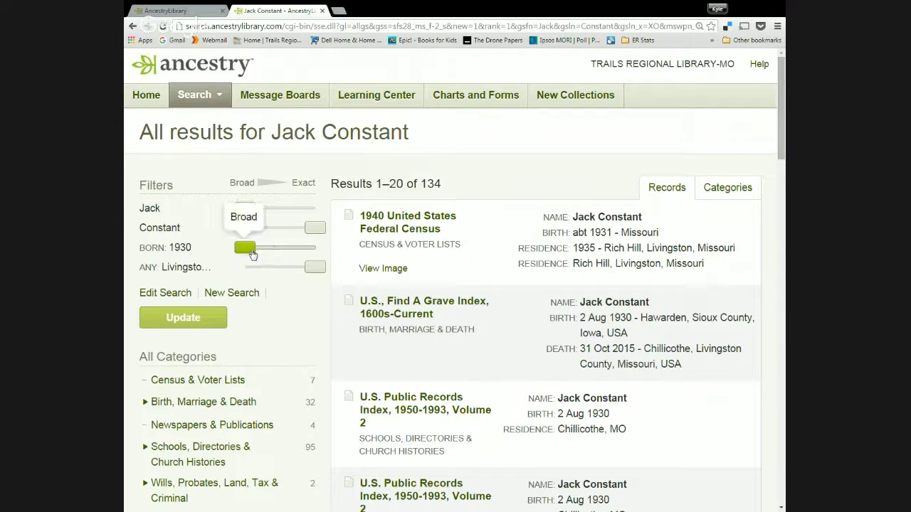
pyautogui.moveTo(244, 247); pyautogui.dragTo(283, 247)
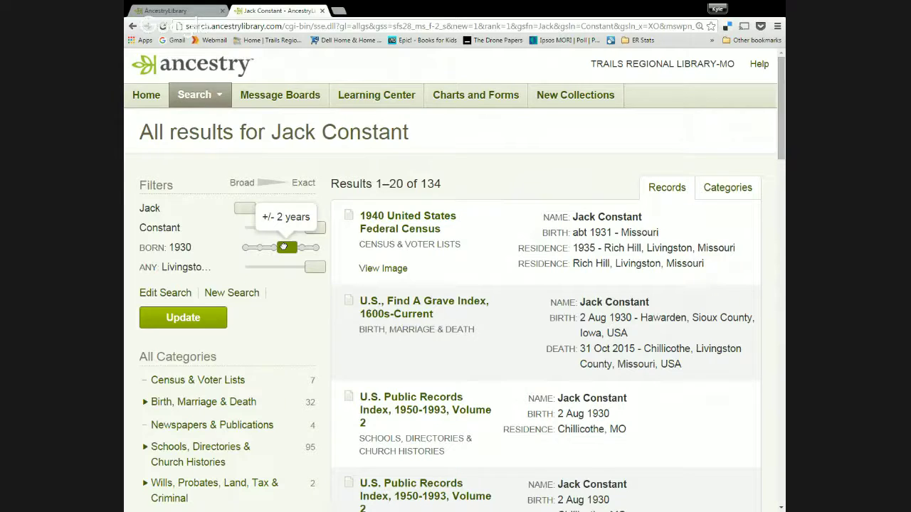
pyautogui.click(194, 319)
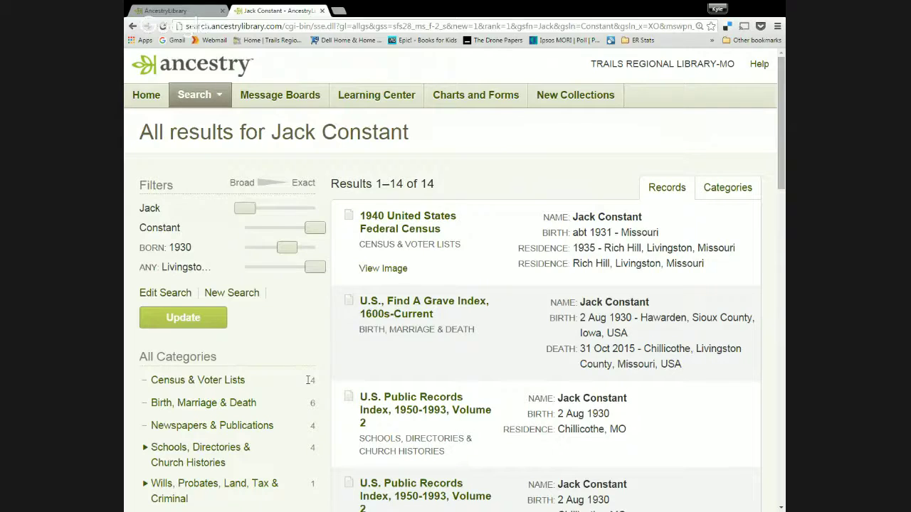
pyautogui.moveTo(299, 384); pyautogui.dragTo(318, 357)
pyautogui.click(318, 357)
pyautogui.moveTo(411, 306)
pyautogui.moveTo(447, 222)
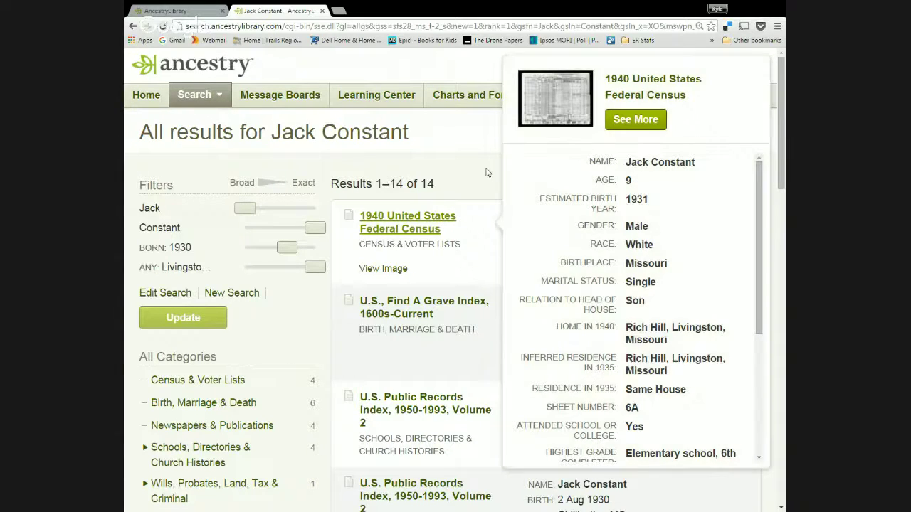
pyautogui.moveTo(558, 413); pyautogui.dragTo(617, 416)
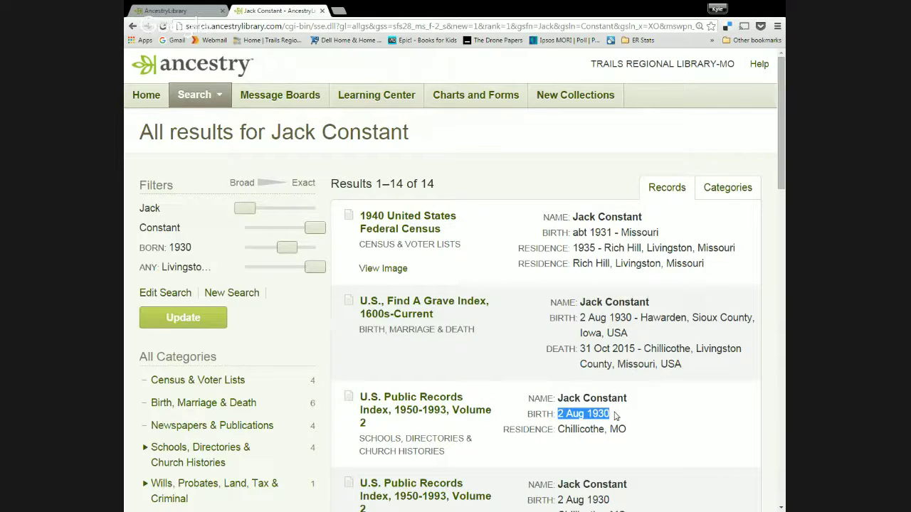
pyautogui.click(518, 175)
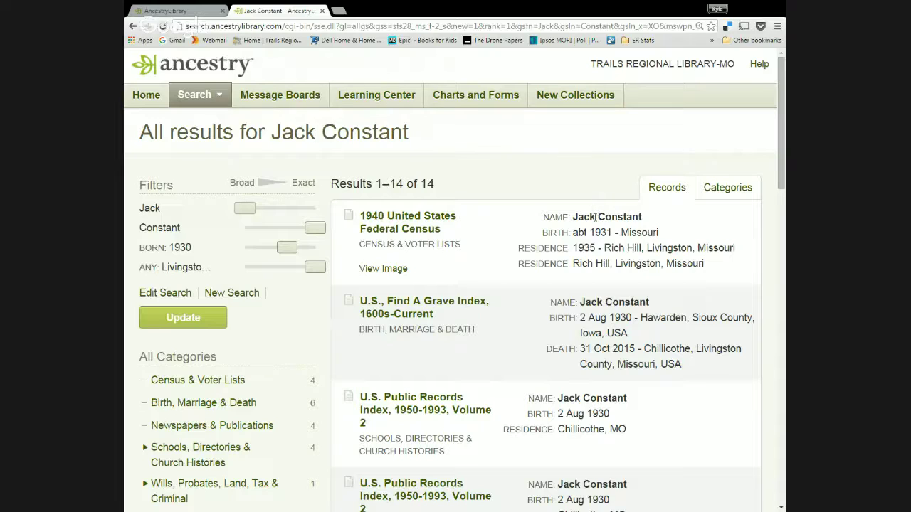
pyautogui.moveTo(572, 234)
pyautogui.mouseDown()
pyautogui.moveTo(613, 232)
pyautogui.moveTo(576, 232)
pyautogui.mouseUp()
pyautogui.click(536, 179)
pyautogui.moveTo(461, 217)
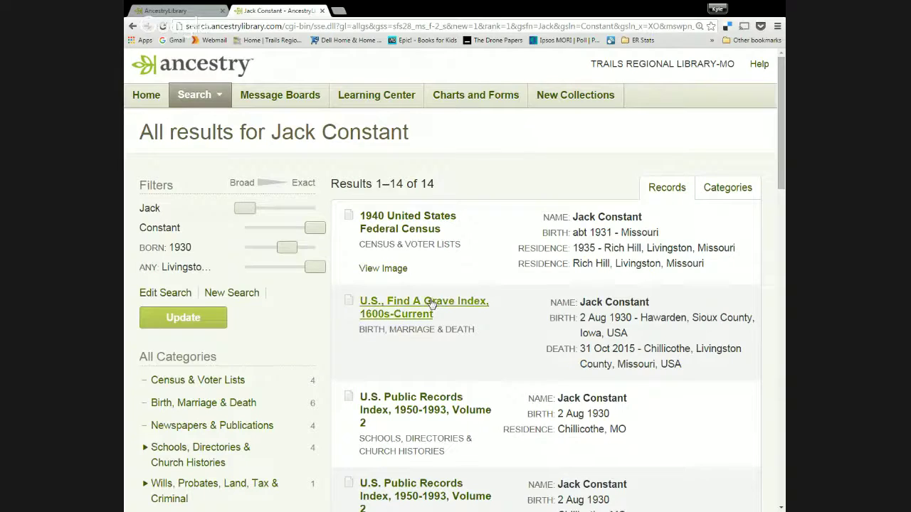
# Open Jack's Find A Grave index record in a new tab and follow it to his memorial.
pyautogui.moveTo(431, 304)
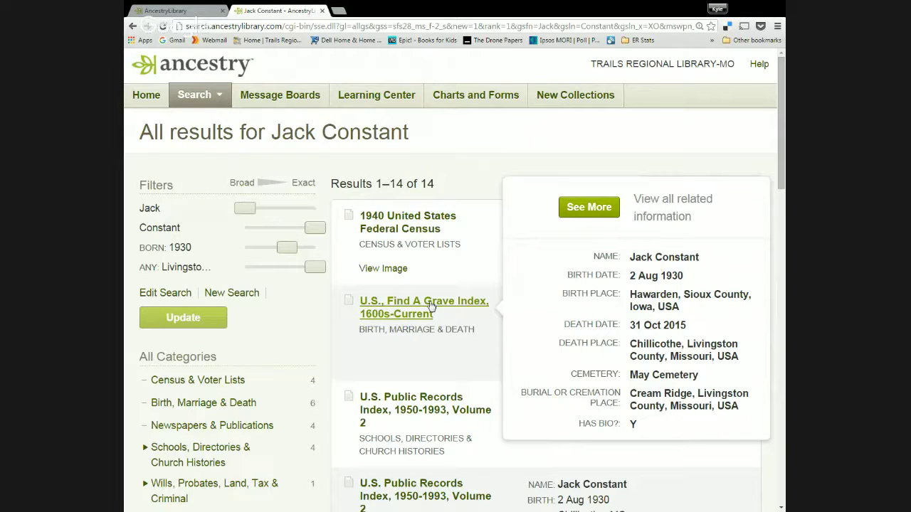
pyautogui.middleClick(431, 305)
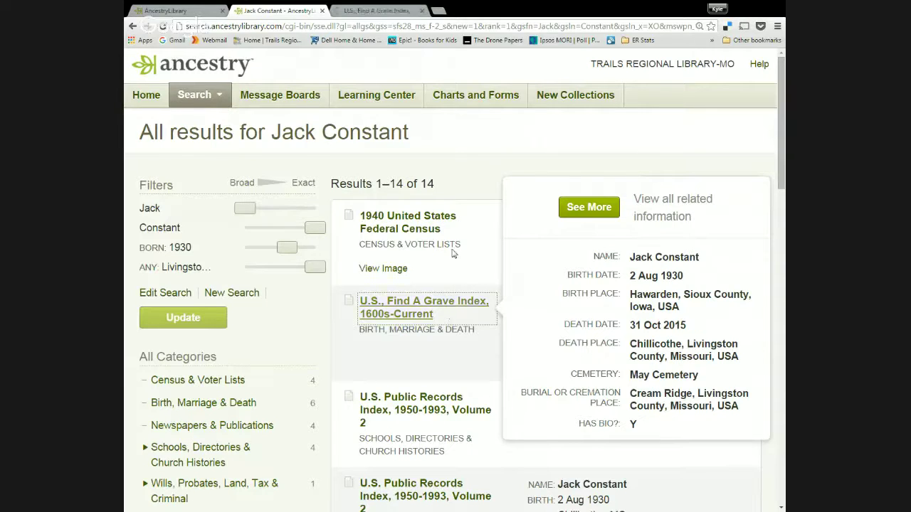
pyautogui.hotkey('ctrl', 'Tab')
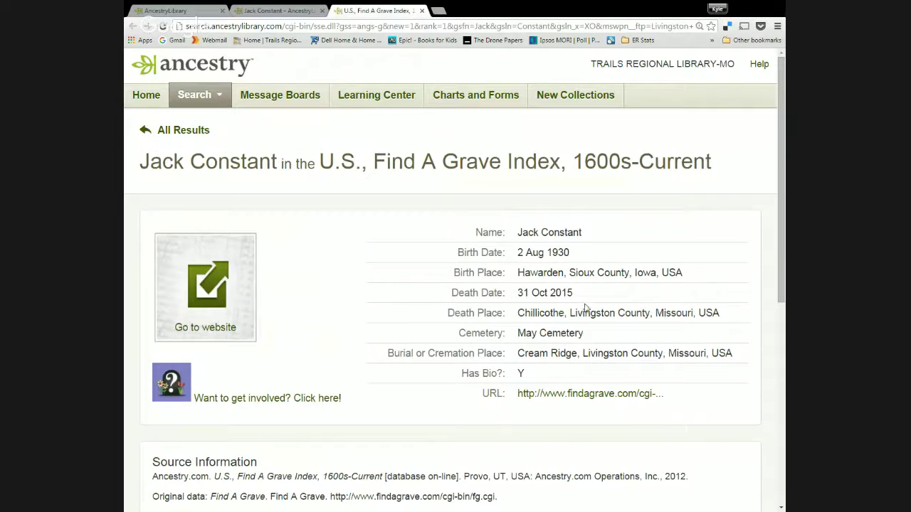
pyautogui.moveTo(517, 293); pyautogui.dragTo(570, 293)
pyautogui.click(625, 300)
pyautogui.scroll(-2, 358, 278)
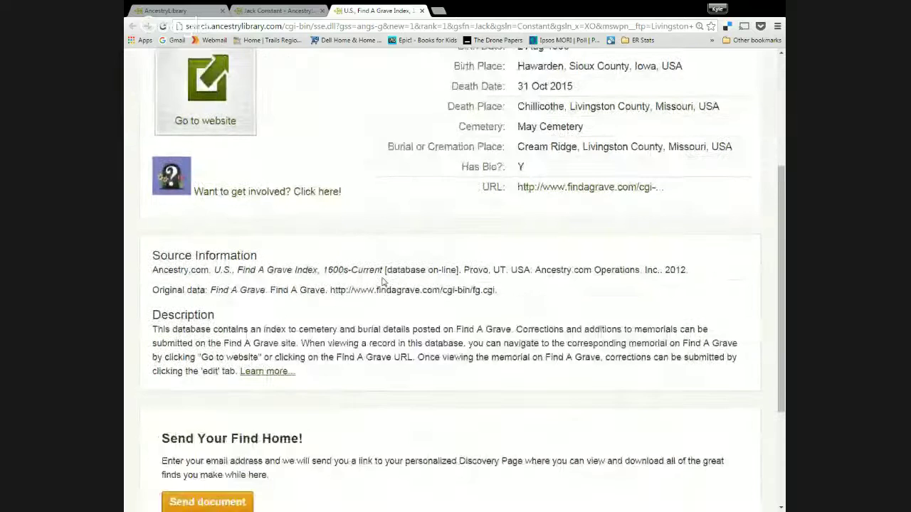
pyautogui.scroll(1, 382, 281)
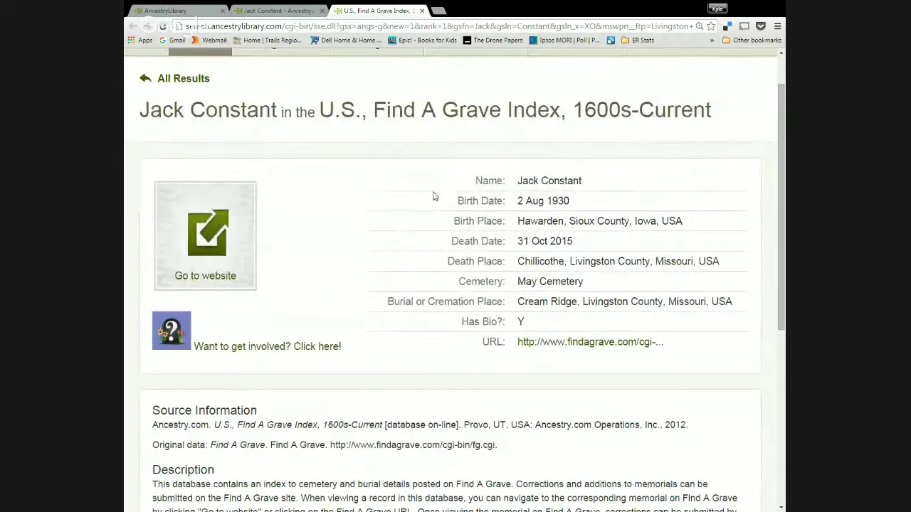
pyautogui.click(219, 235)
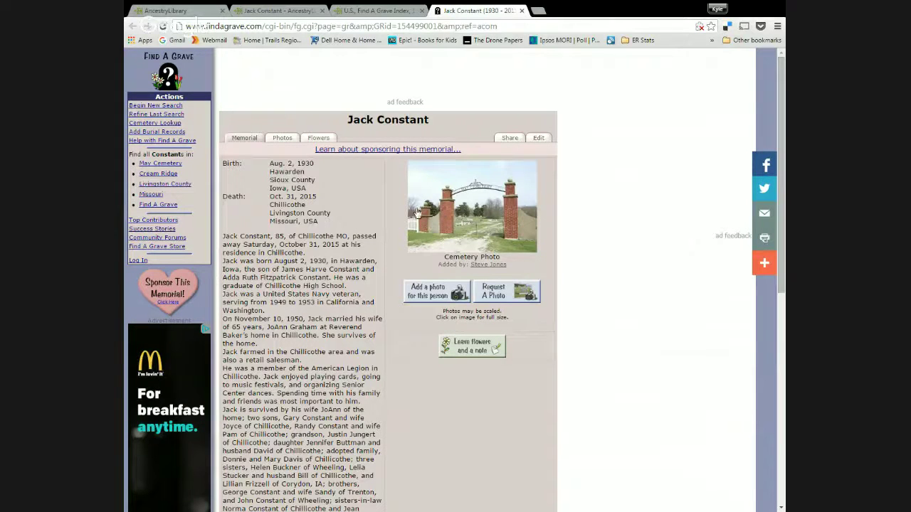
# Close the findagrave.com memorial tab.
pyautogui.click(522, 11)
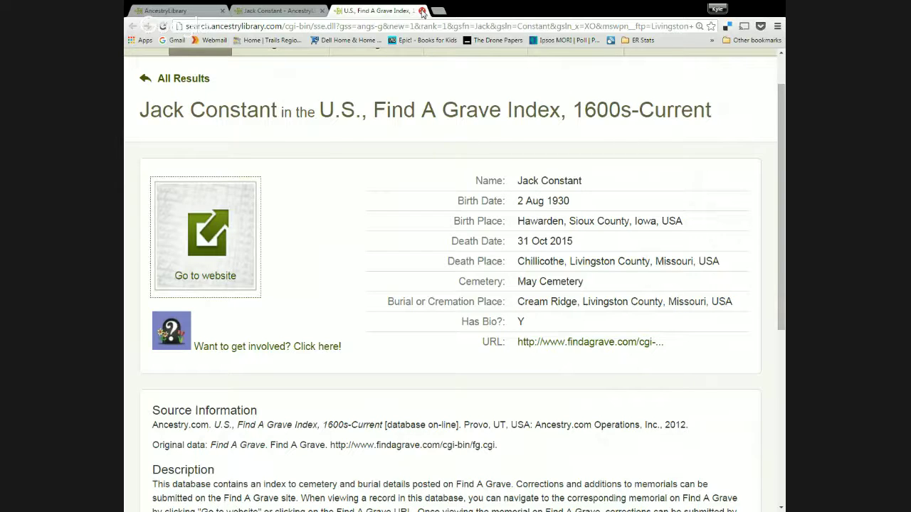
# Close the Find A Grave index tab and open Jack Constant's 1940 census record.
pyautogui.click(421, 10)
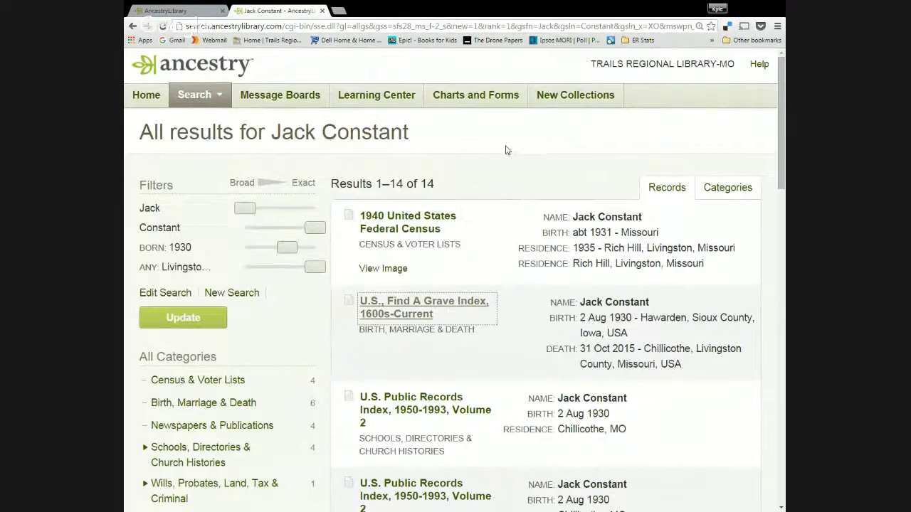
pyautogui.scroll(-1, 508, 153)
pyautogui.click(424, 168)
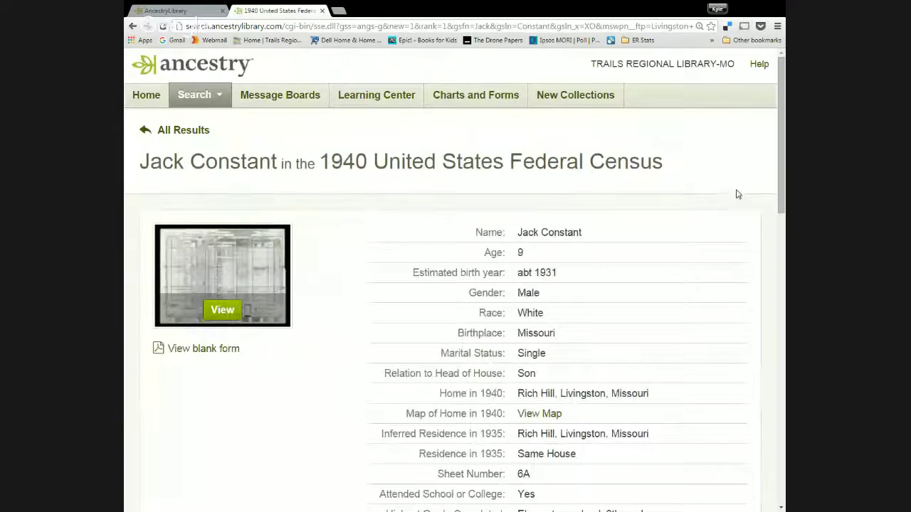
# Scroll down Jack's record to the ten-member Household Members table.
pyautogui.scroll(-4, 737, 194)
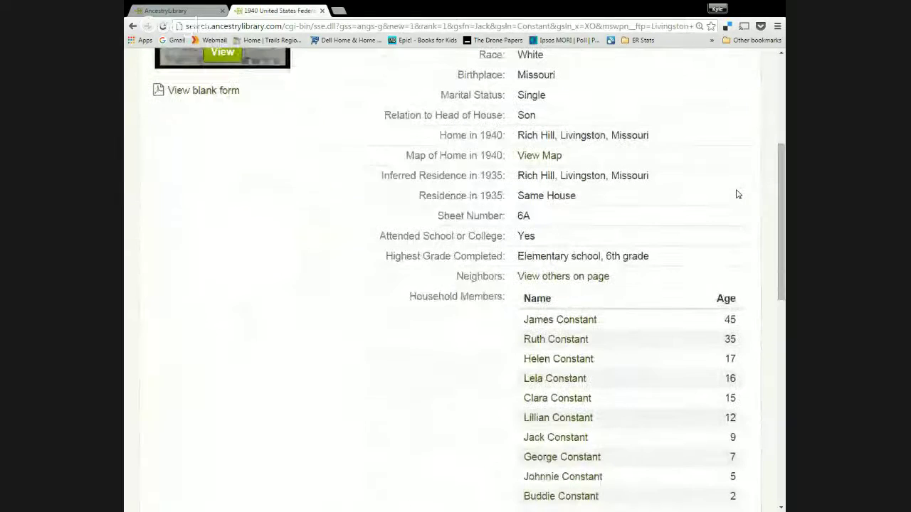
pyautogui.scroll(-2, 427, 235)
pyautogui.scroll(6, 427, 231)
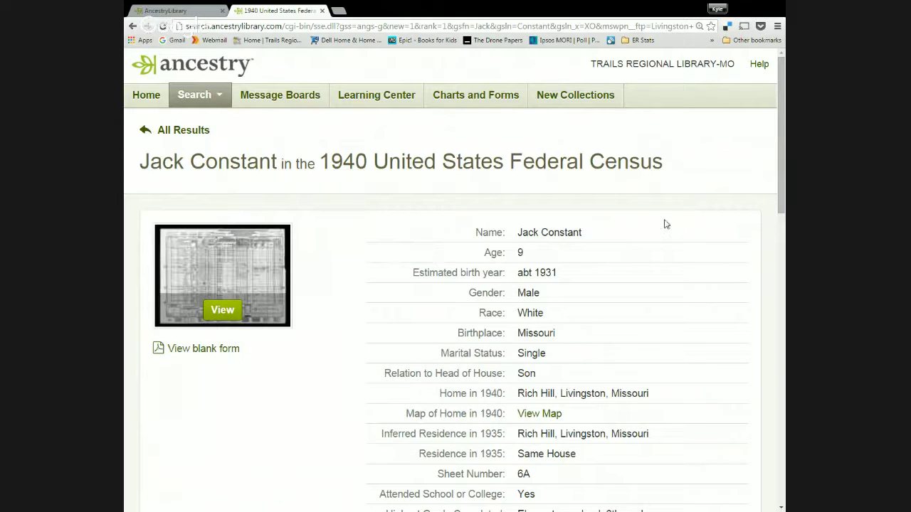
pyautogui.scroll(-1, 641, 222)
pyautogui.scroll(-1, 642, 222)
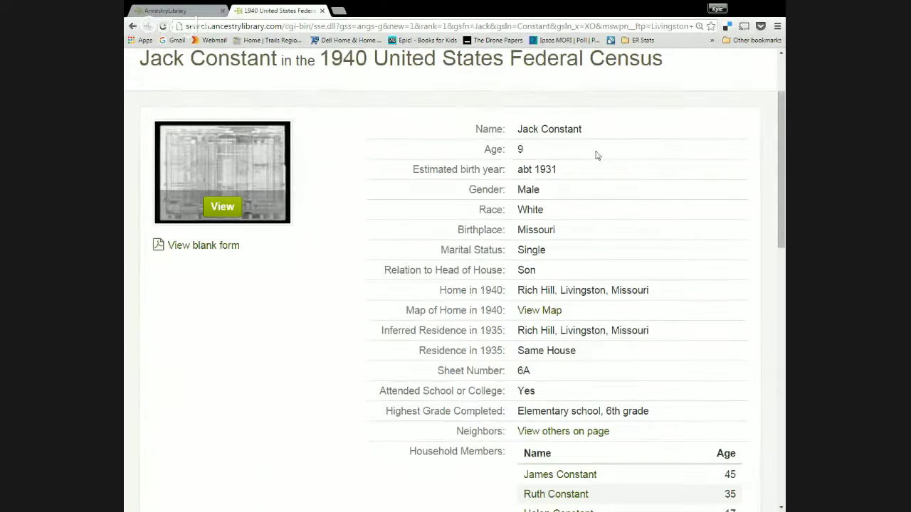
pyautogui.scroll(-2, 597, 155)
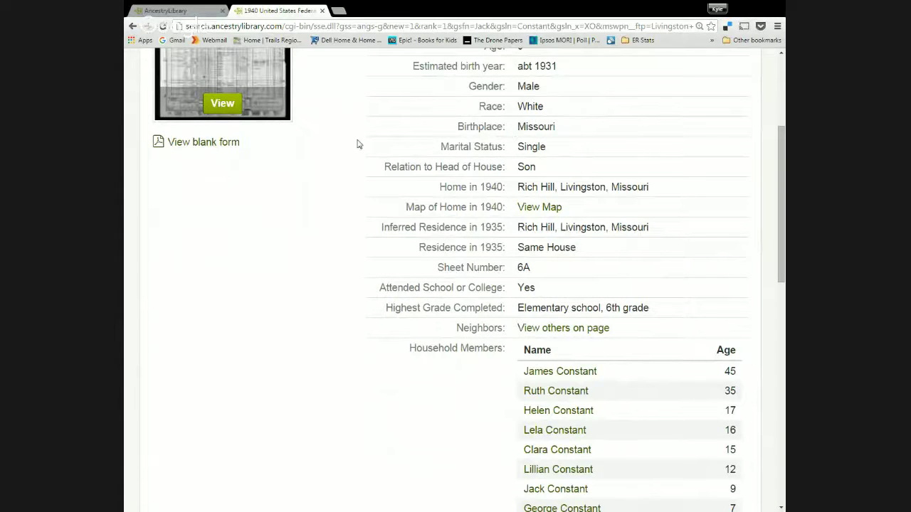
pyautogui.scroll(2, 359, 145)
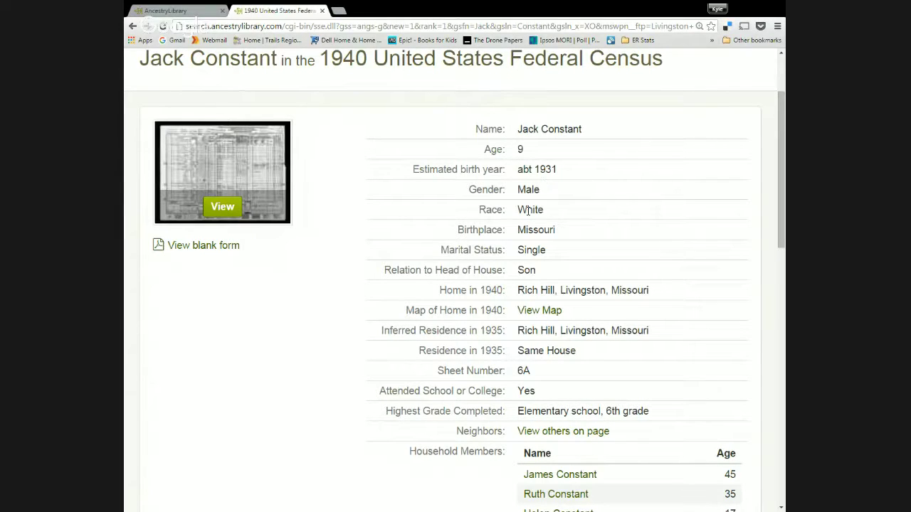
pyautogui.scroll(-3, 327, 297)
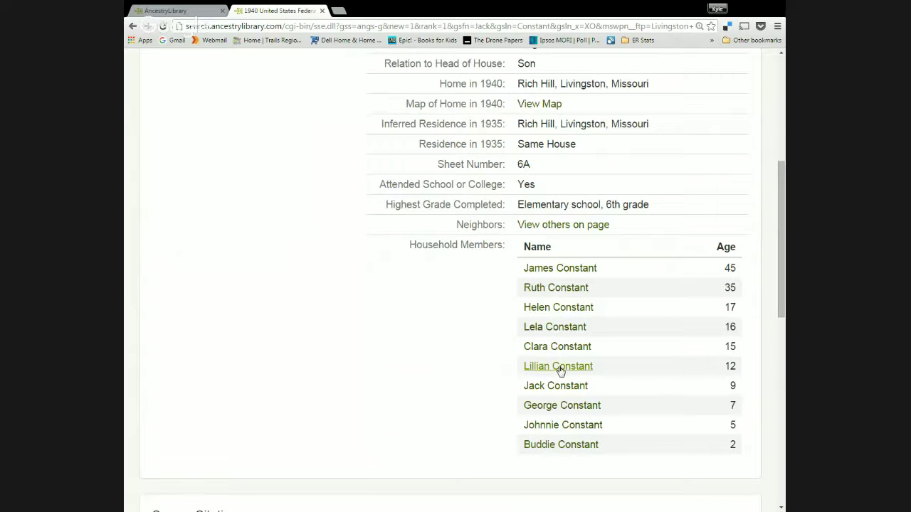
pyautogui.click(559, 270)
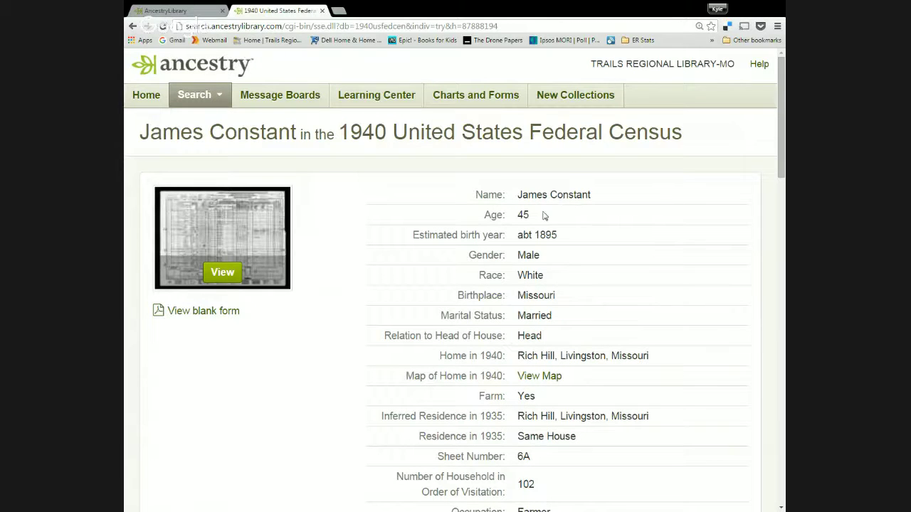
pyautogui.scroll(-1, 629, 291)
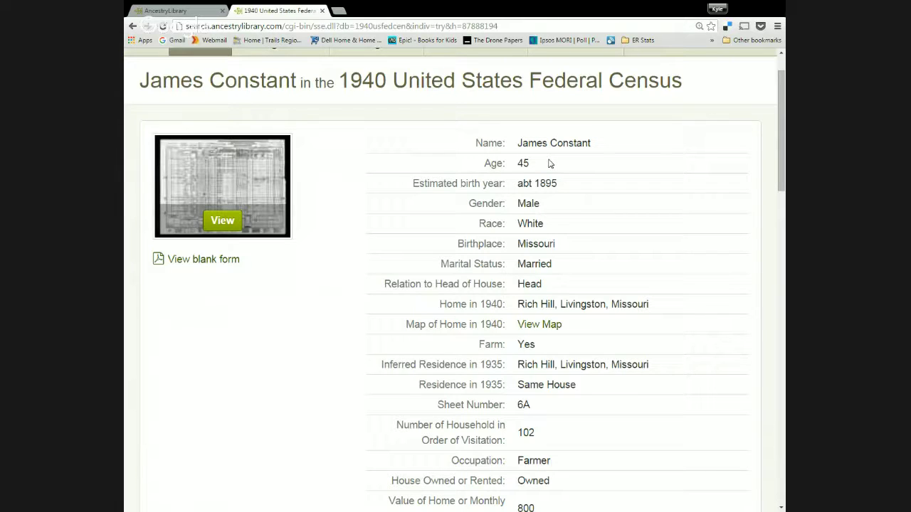
pyautogui.moveTo(519, 184); pyautogui.dragTo(561, 185)
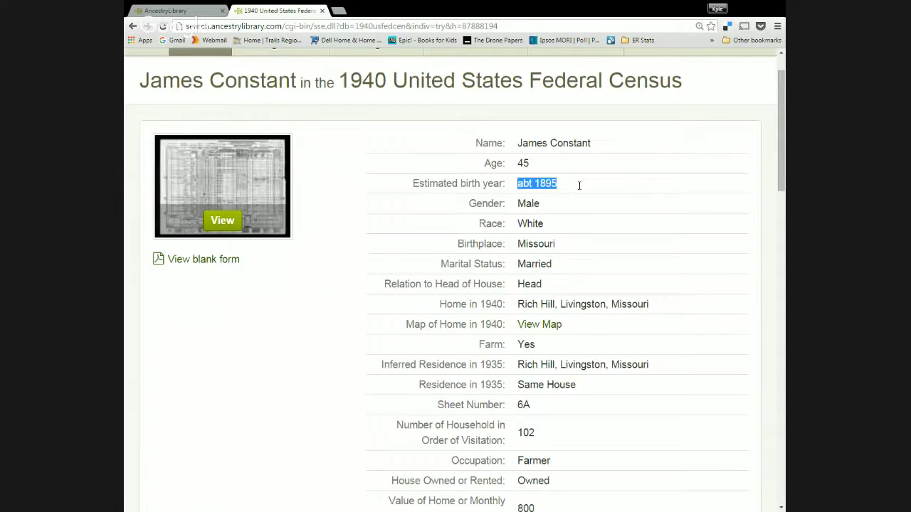
pyautogui.click(618, 189)
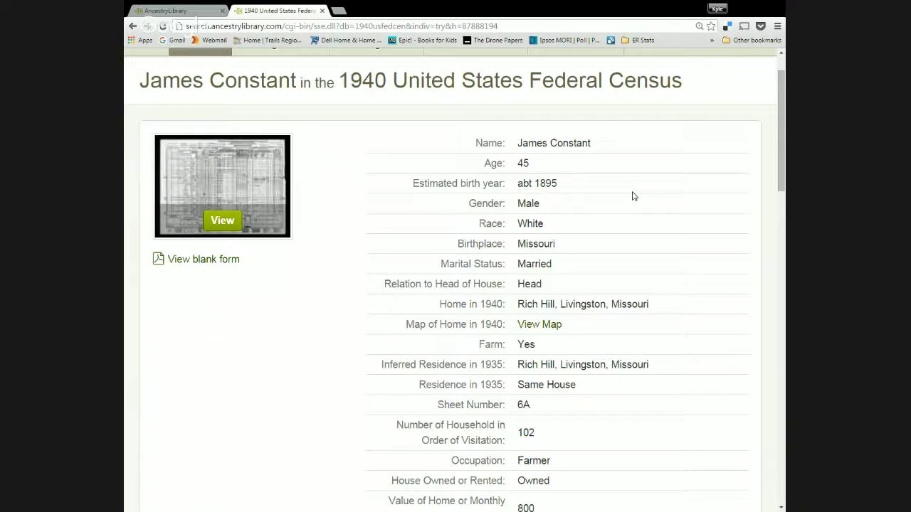
# Review James's details: age 45, household head, farm owner in Rich Hill.
pyautogui.scroll(-2, 701, 228)
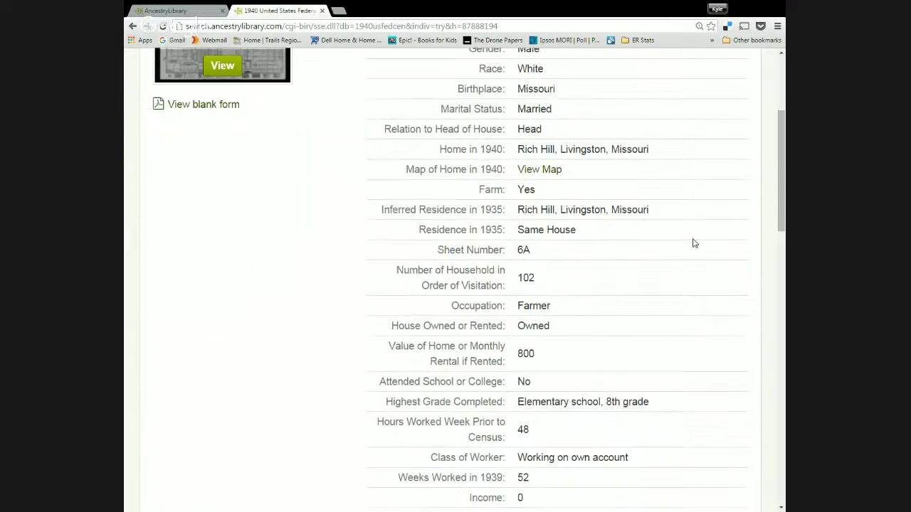
pyautogui.scroll(-1, 669, 227)
pyautogui.scroll(-1, 719, 206)
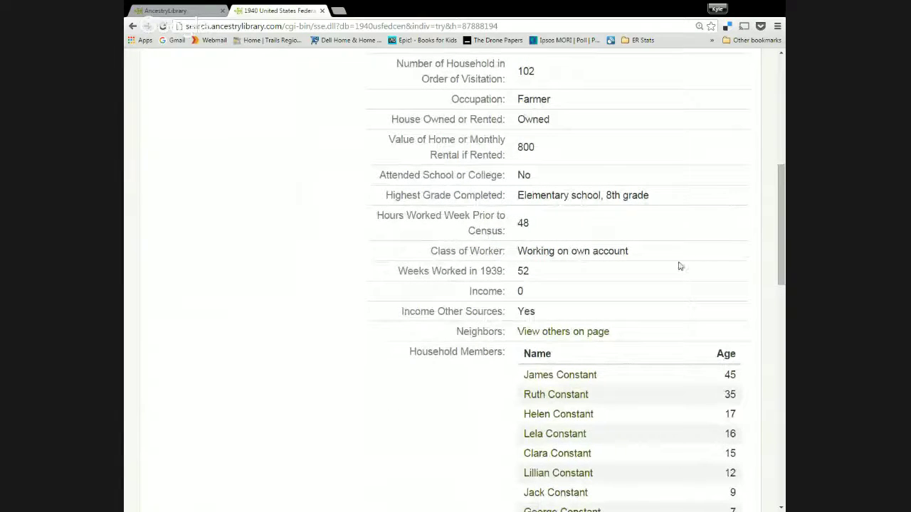
pyautogui.scroll(5, 673, 269)
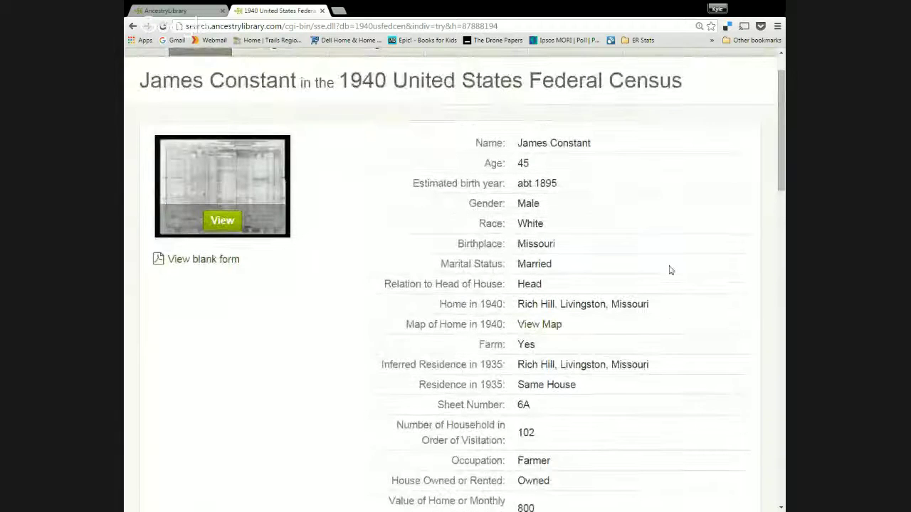
pyautogui.scroll(-1, 639, 205)
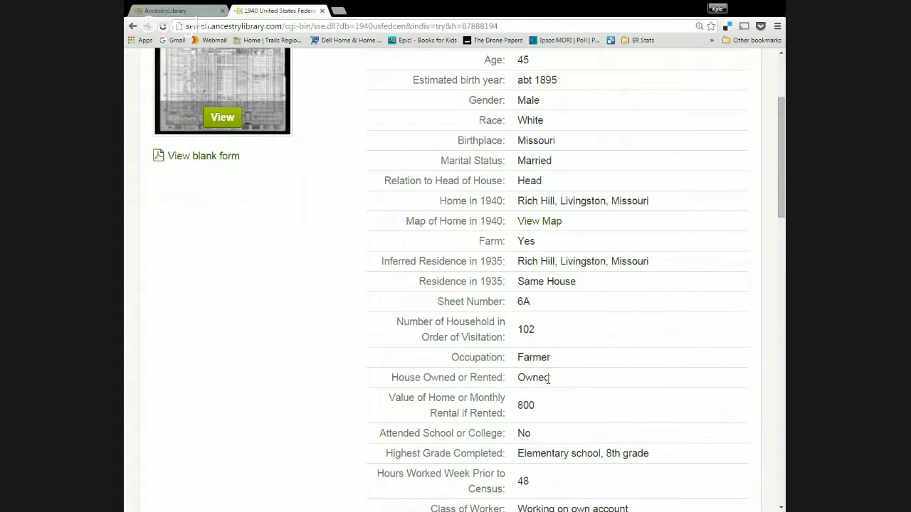
pyautogui.scroll(-3, 764, 377)
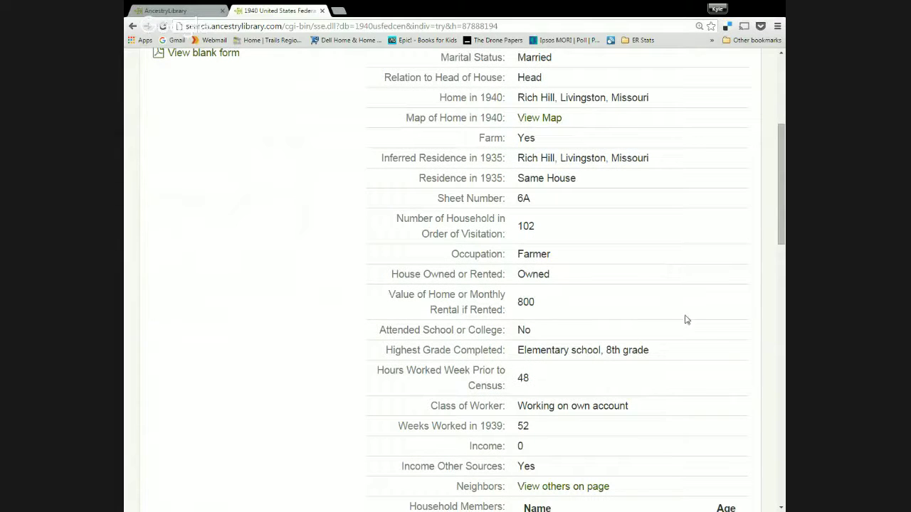
pyautogui.scroll(5, 701, 333)
pyautogui.scroll(-4, 701, 332)
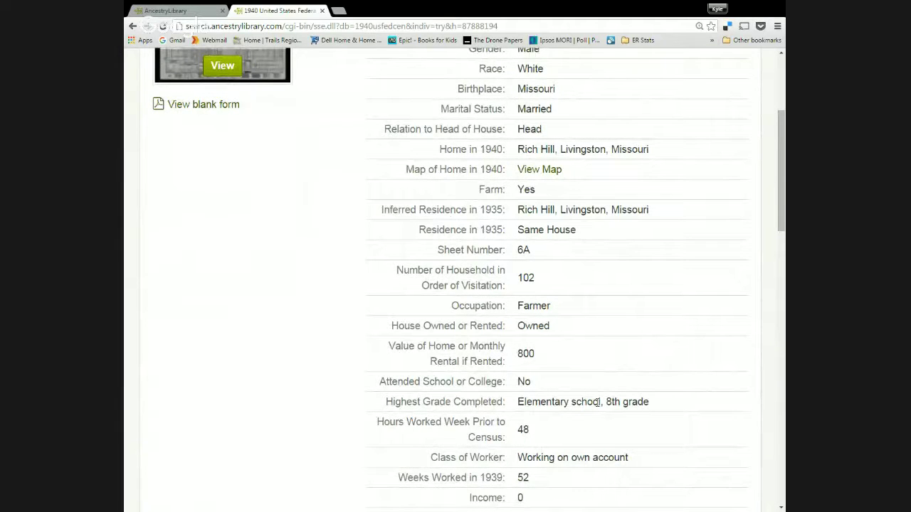
pyautogui.scroll(-3, 726, 370)
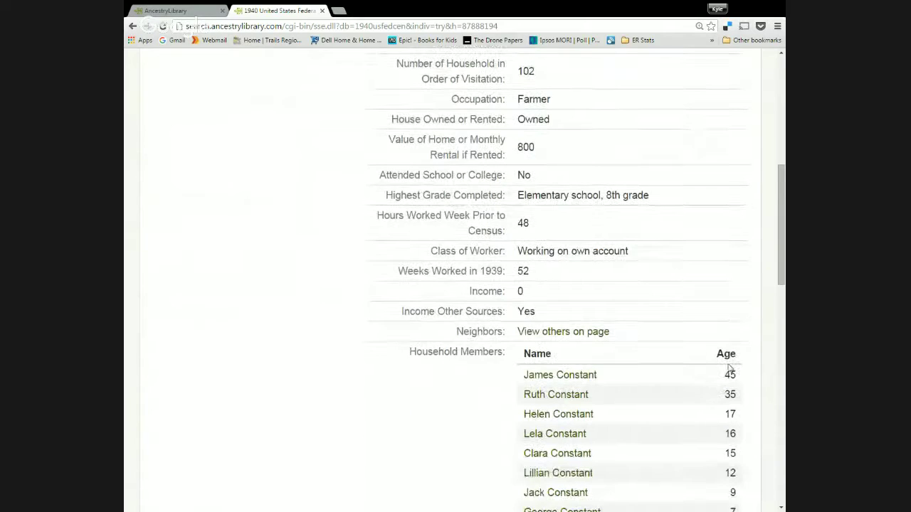
pyautogui.scroll(1, 372, 331)
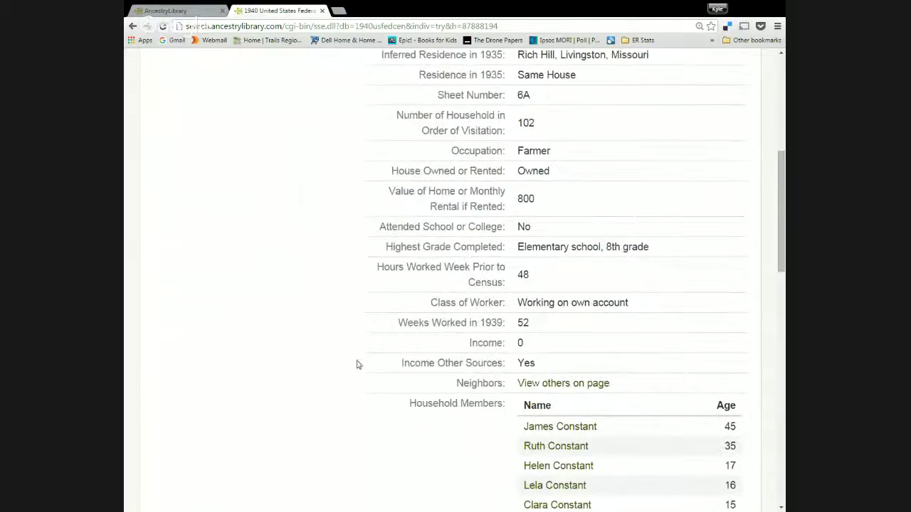
pyautogui.scroll(3, 354, 362)
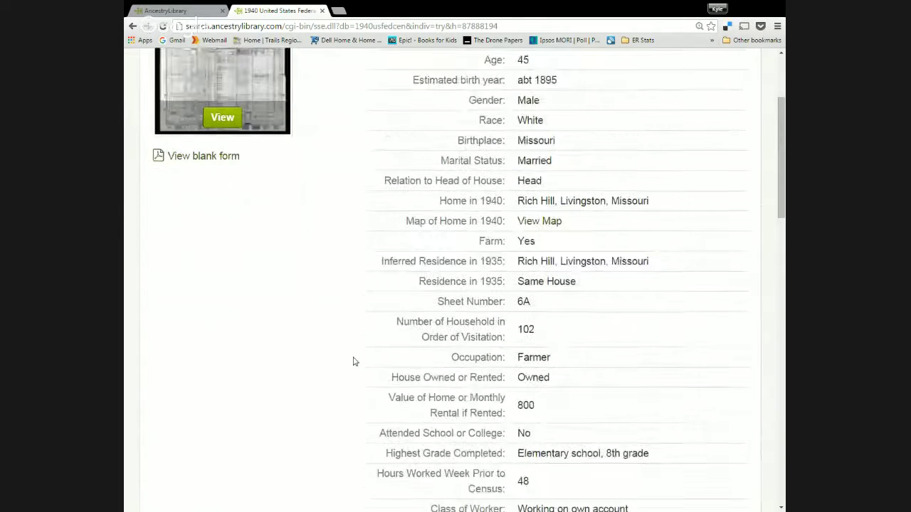
pyautogui.scroll(-4, 370, 355)
pyautogui.scroll(-2, 406, 346)
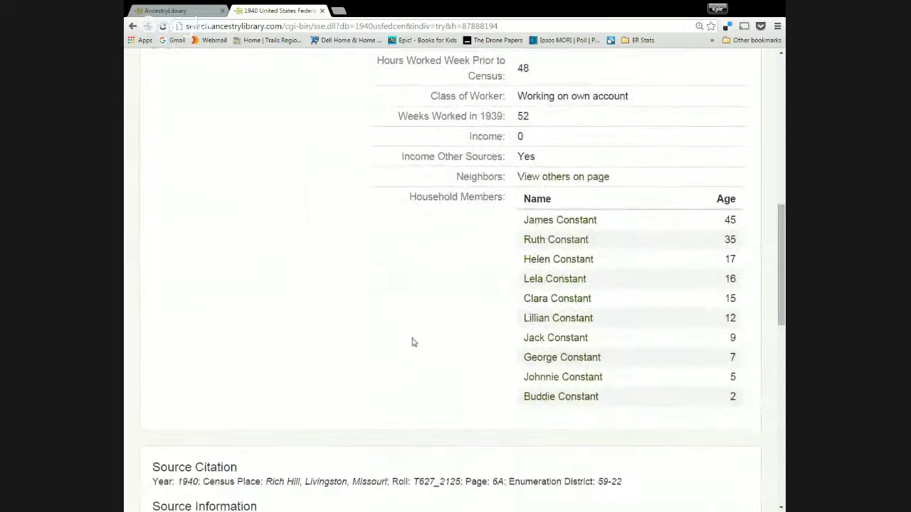
pyautogui.scroll(10, 412, 341)
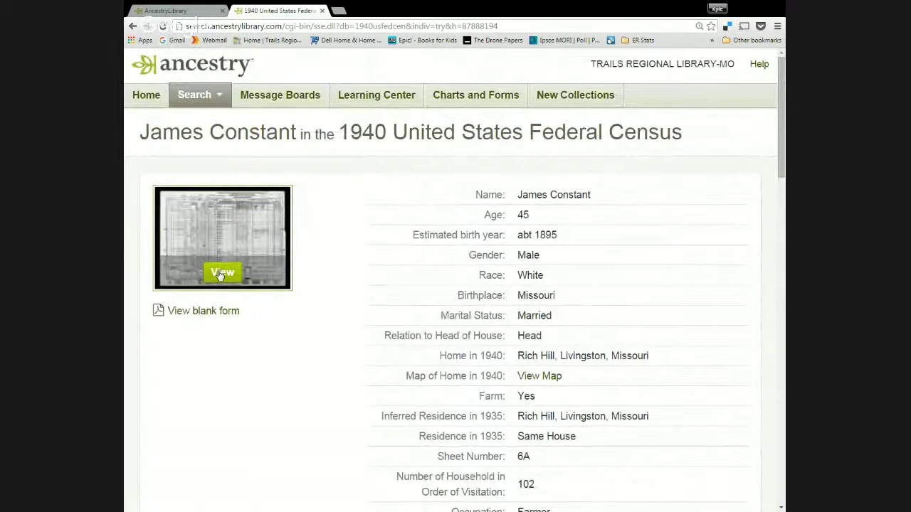
# Go back to Jack's record and open its 1940 census page image.
pyautogui.hotkey('alt', 'Left')
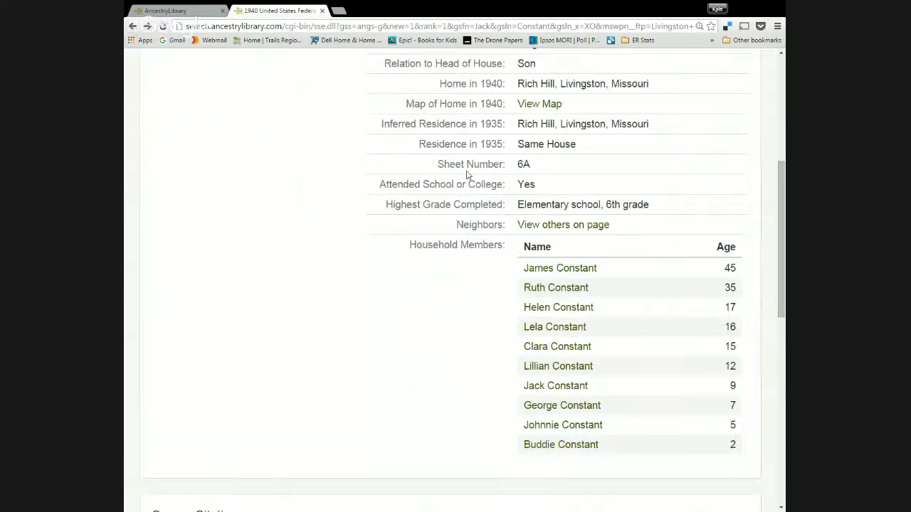
pyautogui.scroll(5, 297, 90)
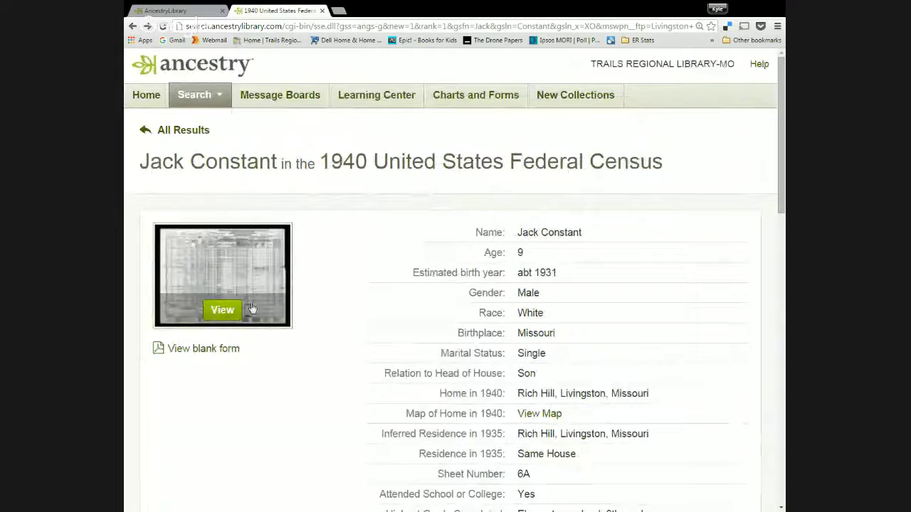
pyautogui.click(223, 310)
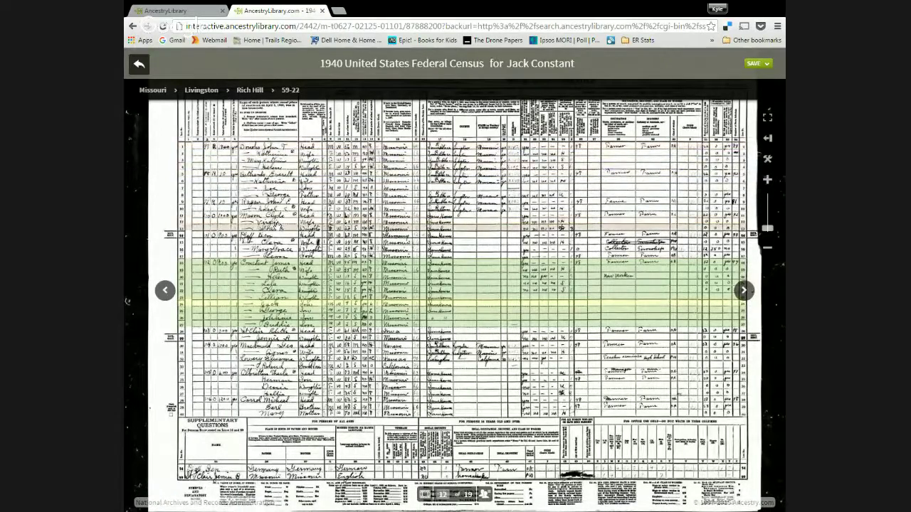
pyautogui.moveTo(277, 229)
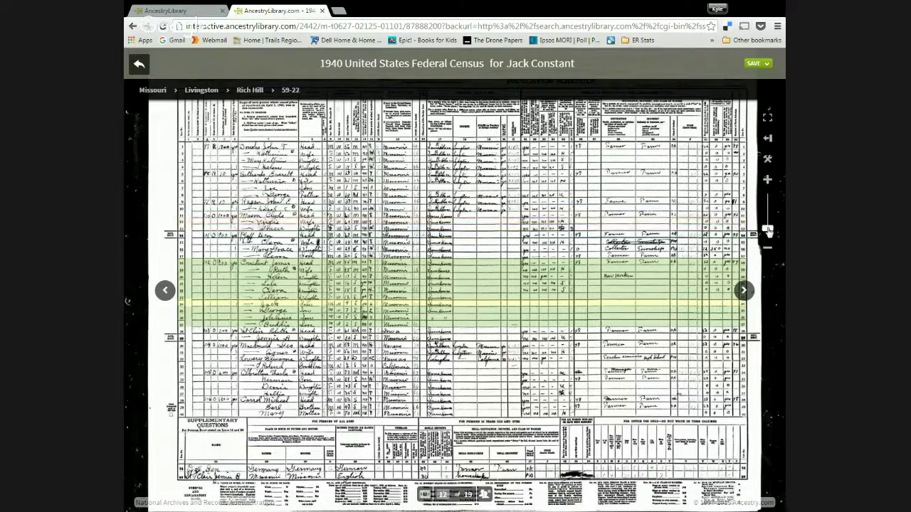
pyautogui.moveTo(767, 229); pyautogui.dragTo(768, 224)
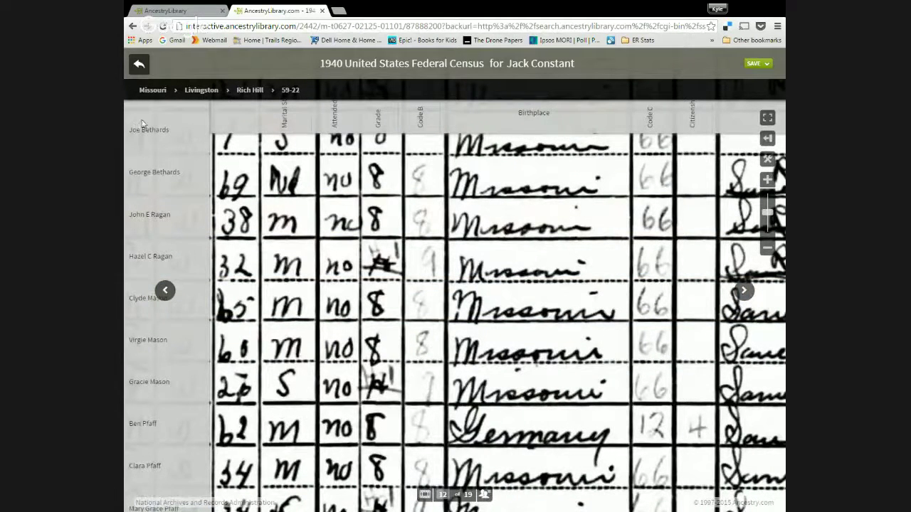
pyautogui.click(147, 178)
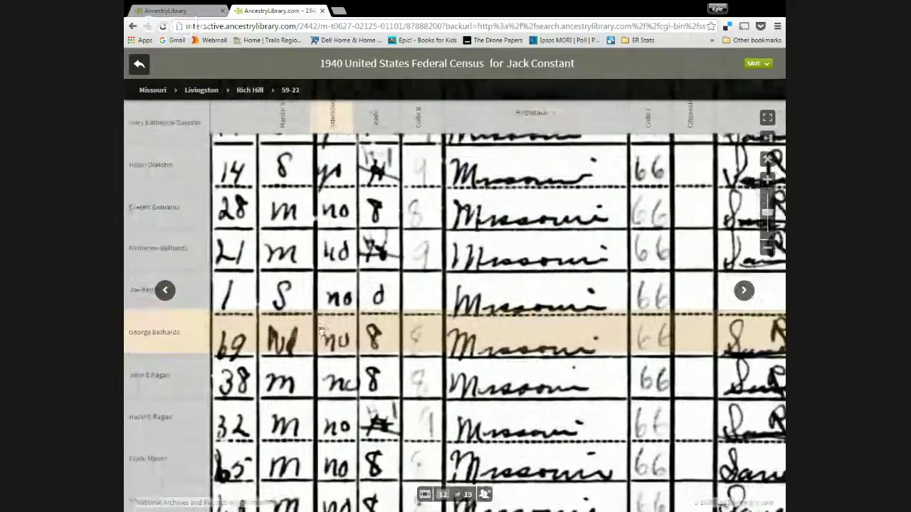
pyautogui.click(342, 403)
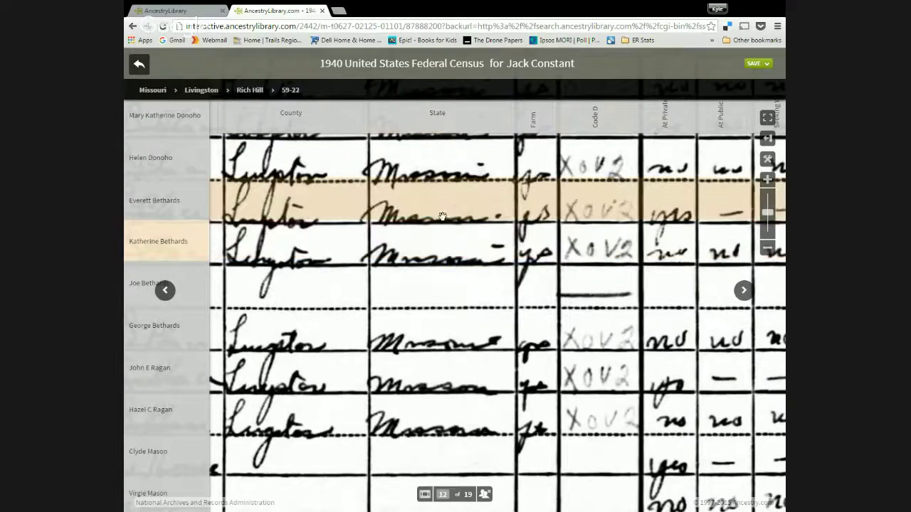
pyautogui.moveTo(441, 165)
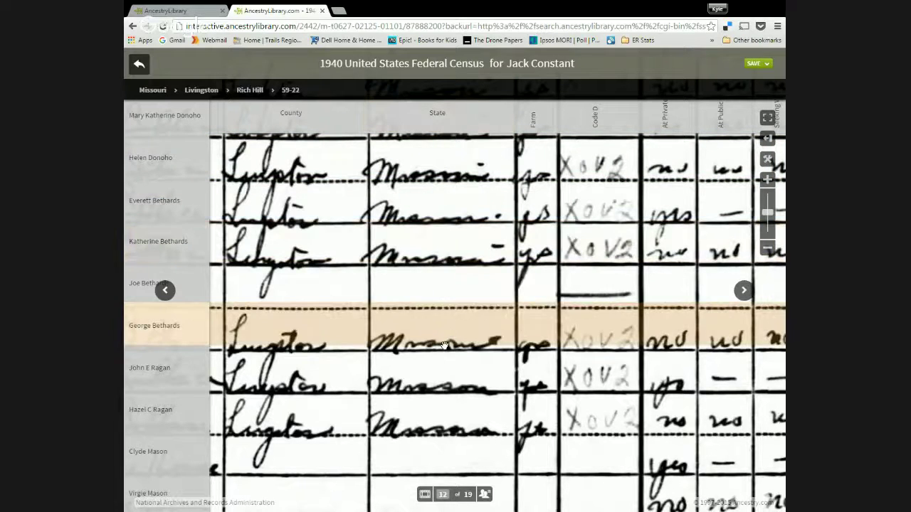
pyautogui.moveTo(444, 346)
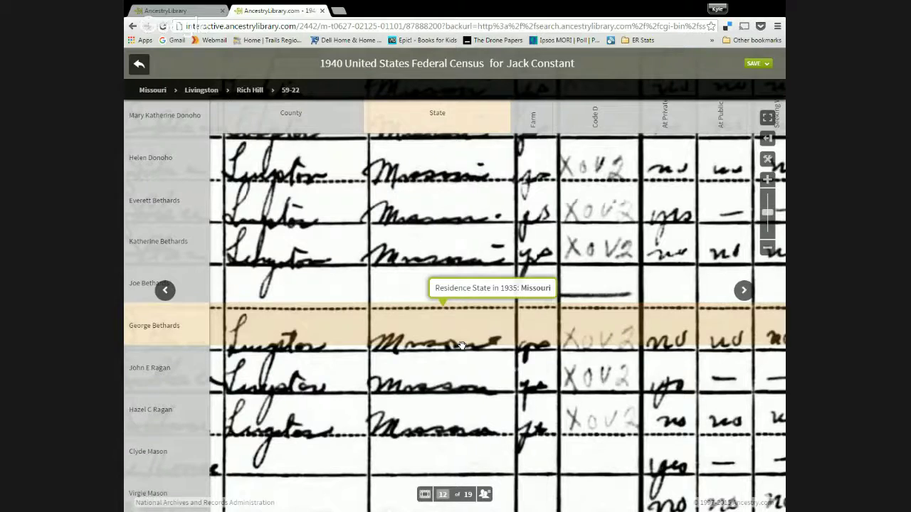
pyautogui.moveTo(536, 337)
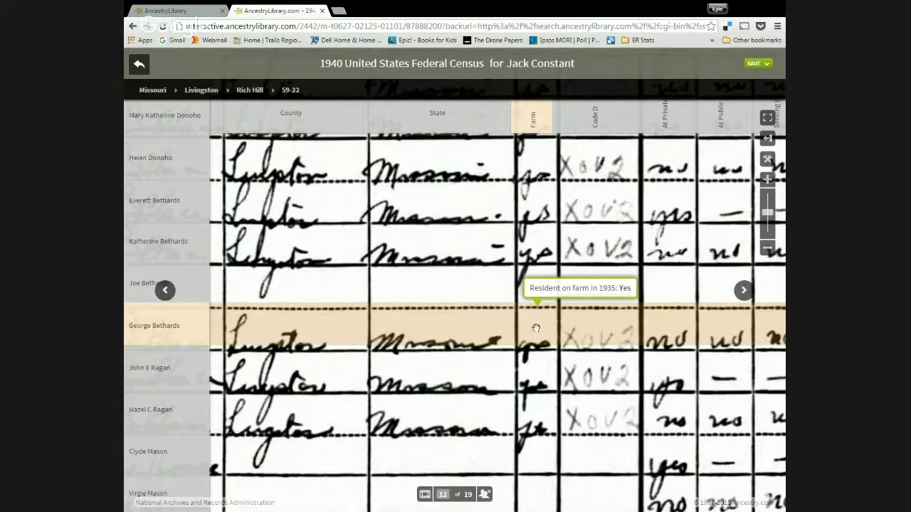
pyautogui.moveTo(599, 326)
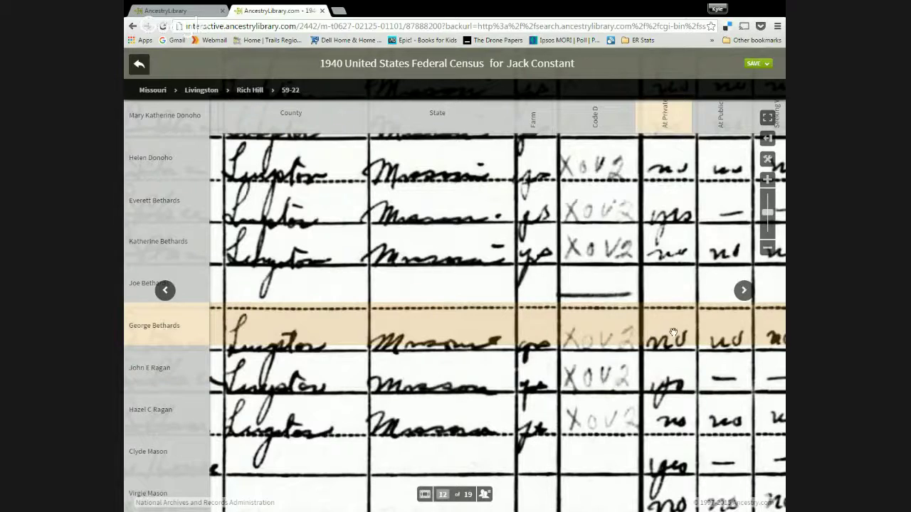
pyautogui.moveTo(673, 333)
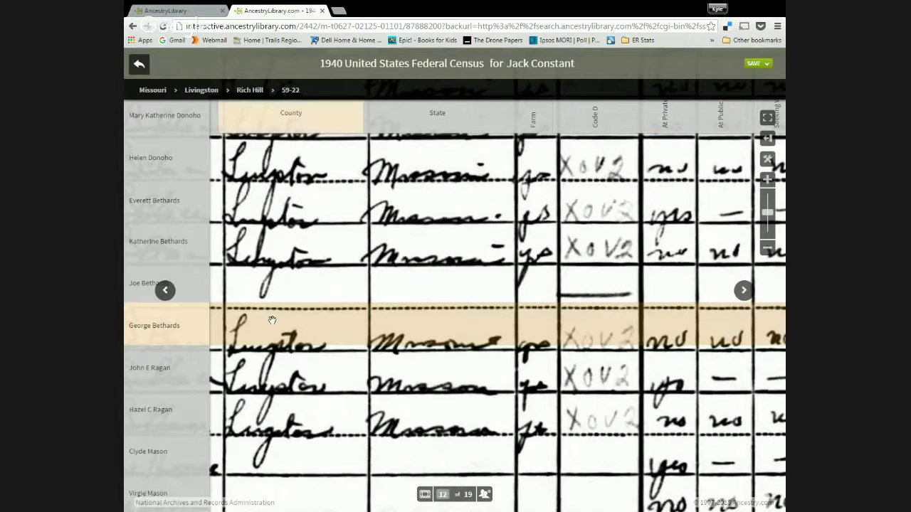
# Scroll the 1940 census image to line up the Constant household rows.
pyautogui.scroll(-5, 272, 320)
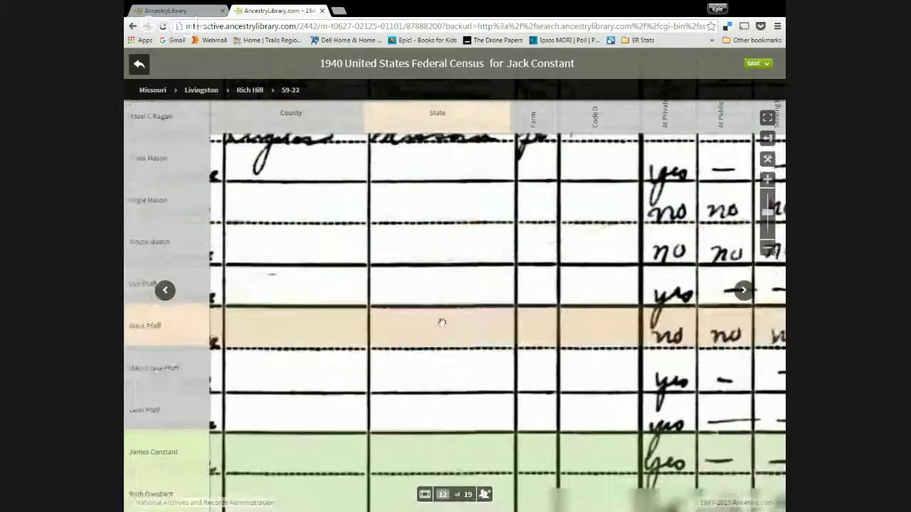
pyautogui.scroll(-2, 442, 323)
pyautogui.hscroll(5, 379, 311)
pyautogui.hscroll(-3, 553, 305)
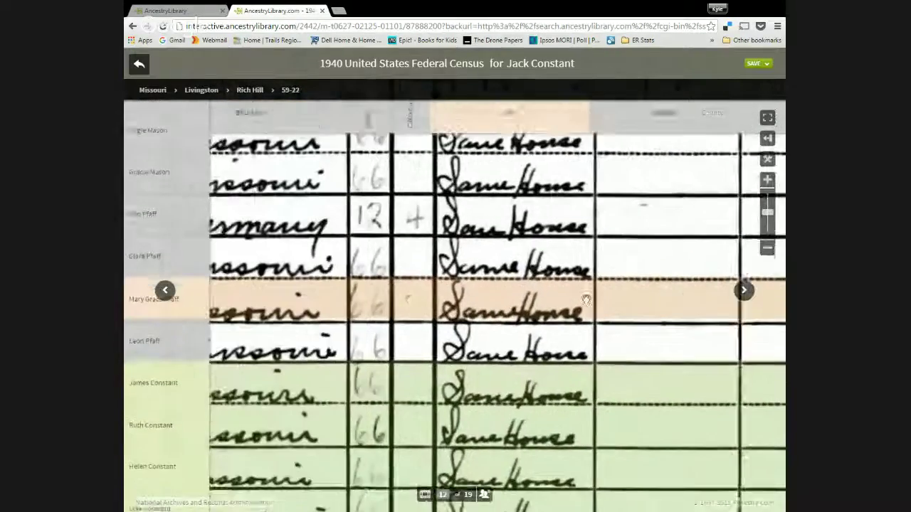
pyautogui.hscroll(-5, 586, 300)
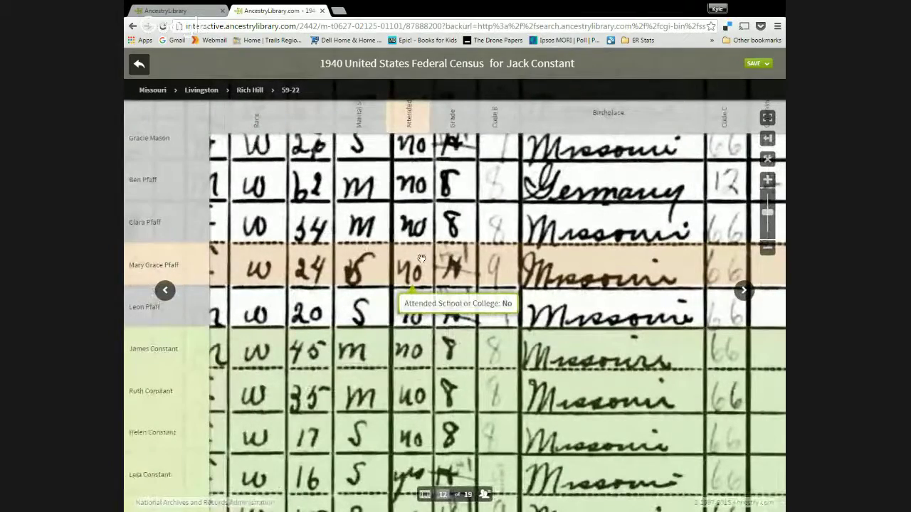
pyautogui.scroll(-3, 407, 268)
pyautogui.hscroll(-8, 426, 256)
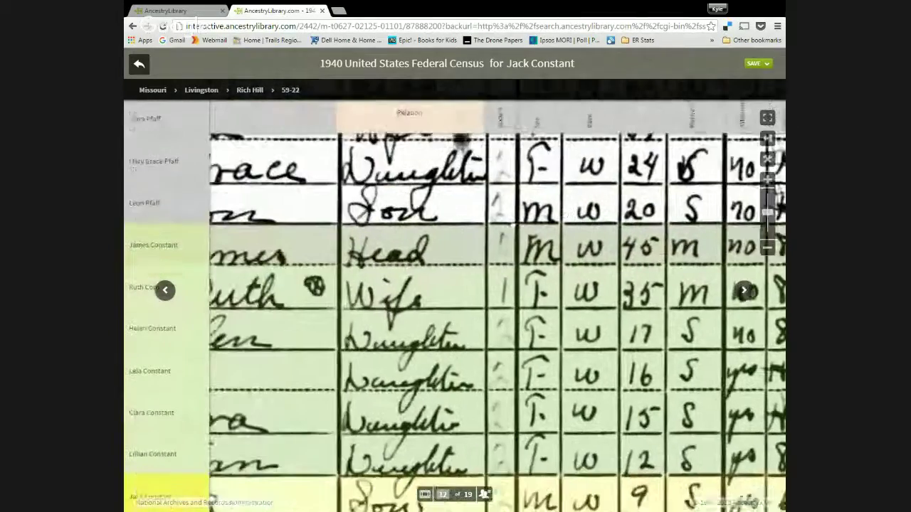
pyautogui.scroll(-2, 481, 232)
pyautogui.hscroll(-4, 456, 220)
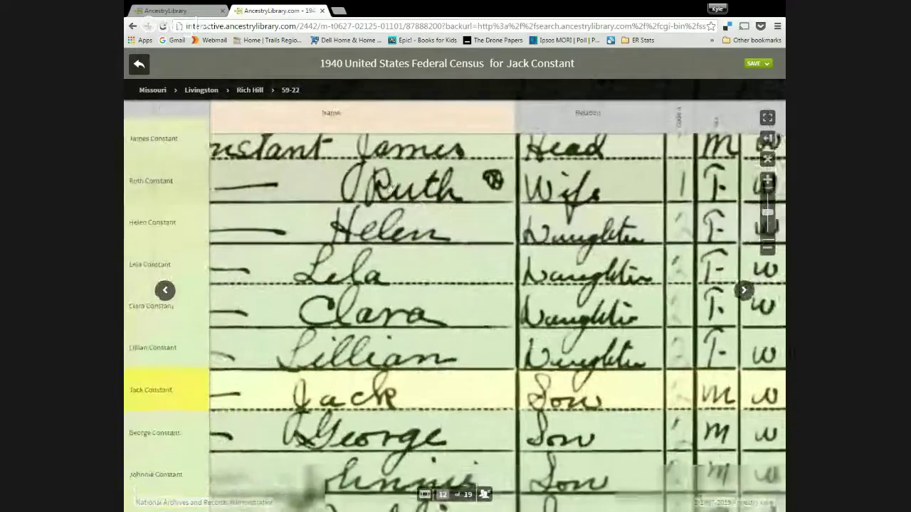
pyautogui.scroll(2, 412, 277)
pyautogui.hscroll(-4, 427, 299)
pyautogui.scroll(-1, 498, 404)
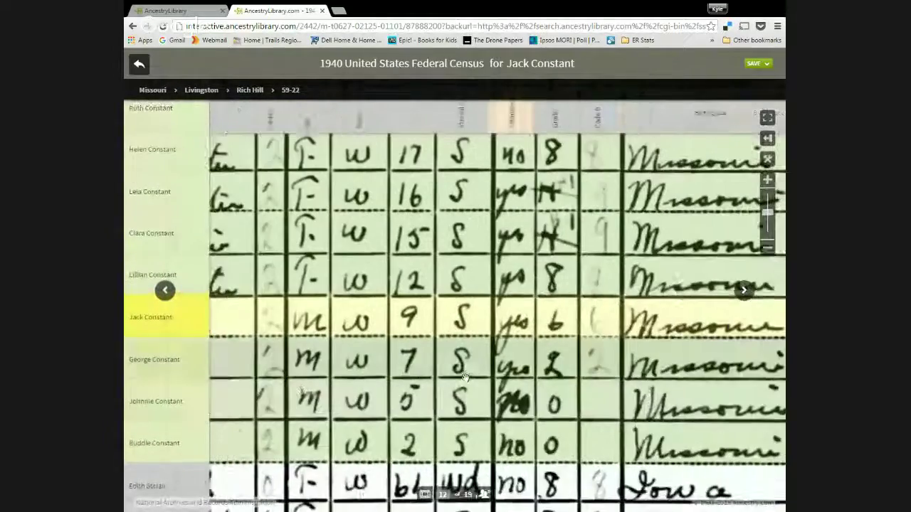
# Pan across the employment and occupation columns to James's 52 weeks worked and farm schedule 94.
pyautogui.moveTo(465, 377); pyautogui.dragTo(345, 382)
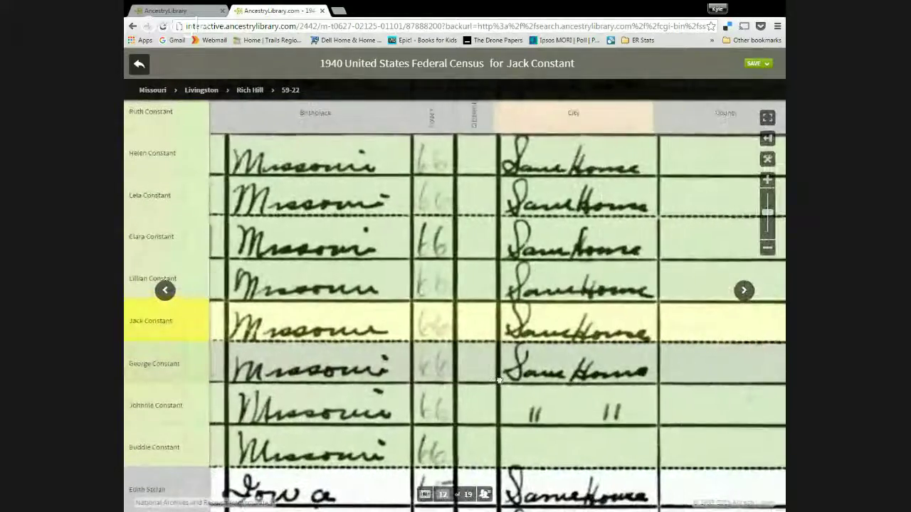
pyautogui.moveTo(499, 381); pyautogui.dragTo(392, 379)
pyautogui.moveTo(588, 368); pyautogui.dragTo(495, 370)
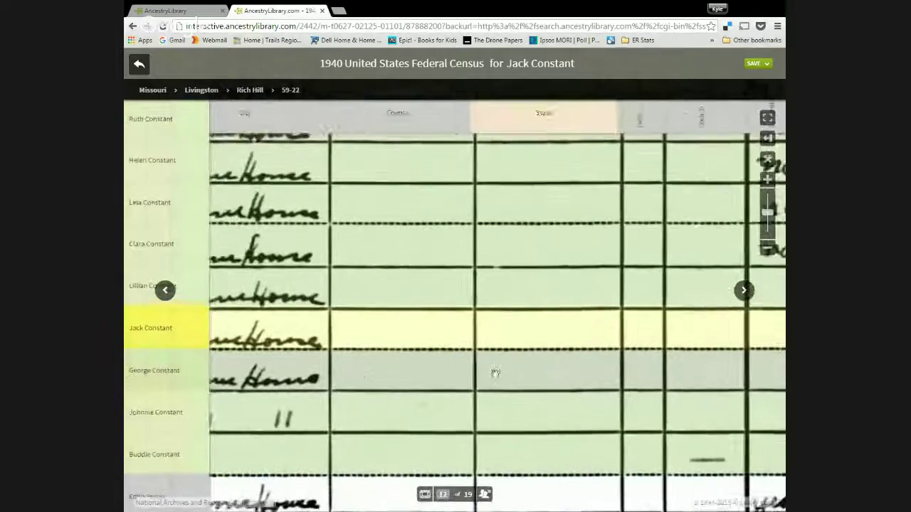
pyautogui.moveTo(620, 384); pyautogui.dragTo(321, 384)
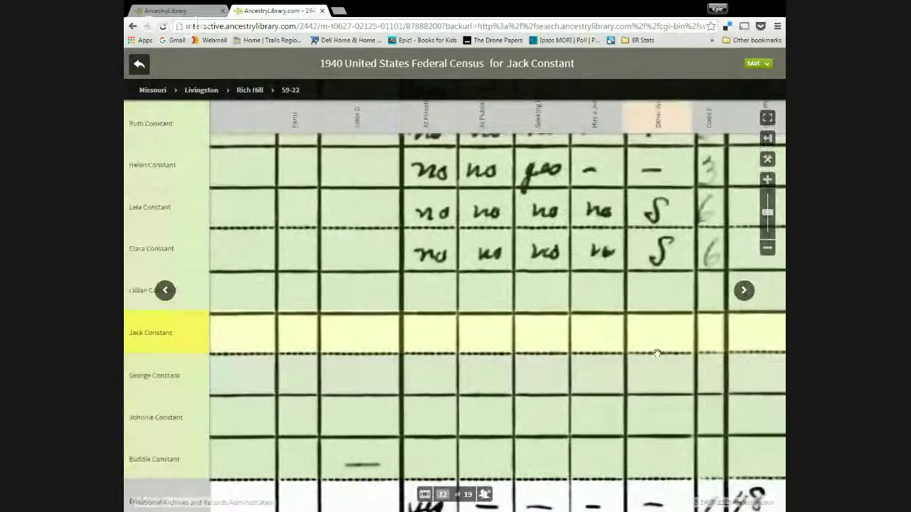
pyautogui.moveTo(719, 346); pyautogui.dragTo(548, 338)
pyautogui.moveTo(696, 326); pyautogui.dragTo(456, 444)
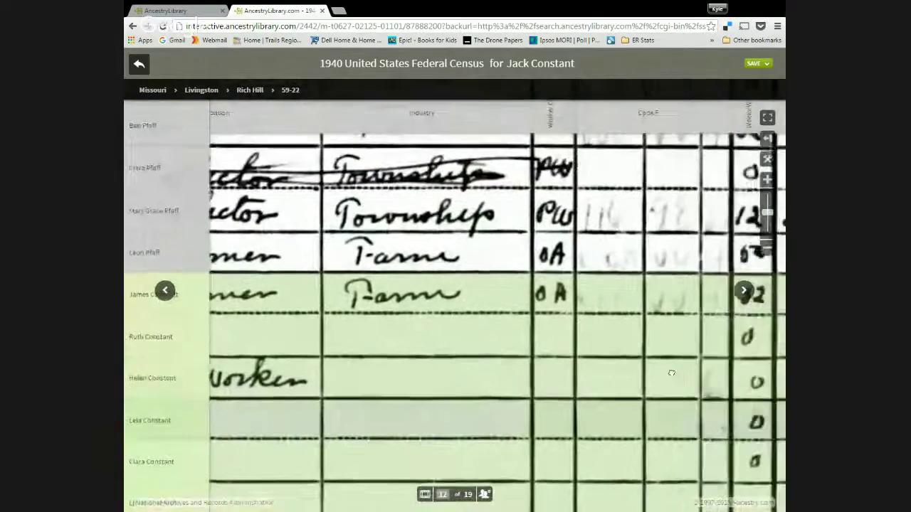
pyautogui.moveTo(671, 373); pyautogui.dragTo(617, 331)
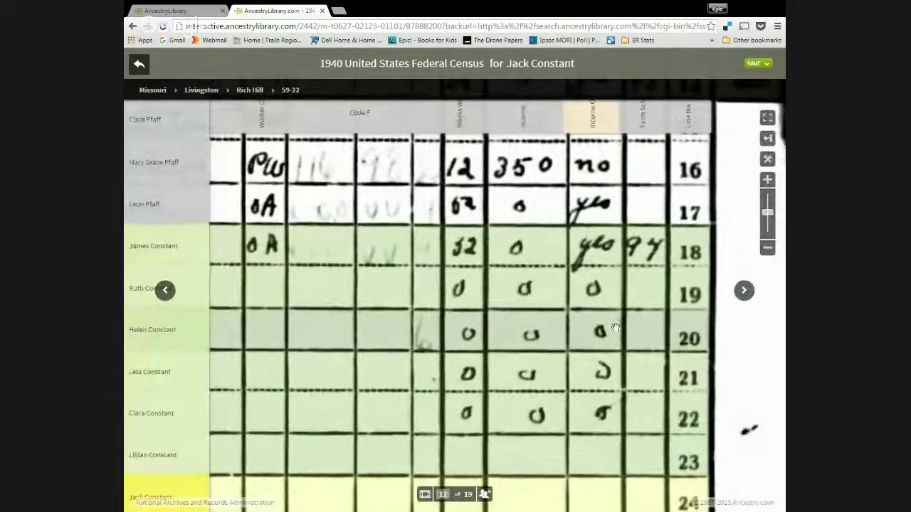
pyautogui.moveTo(590, 251)
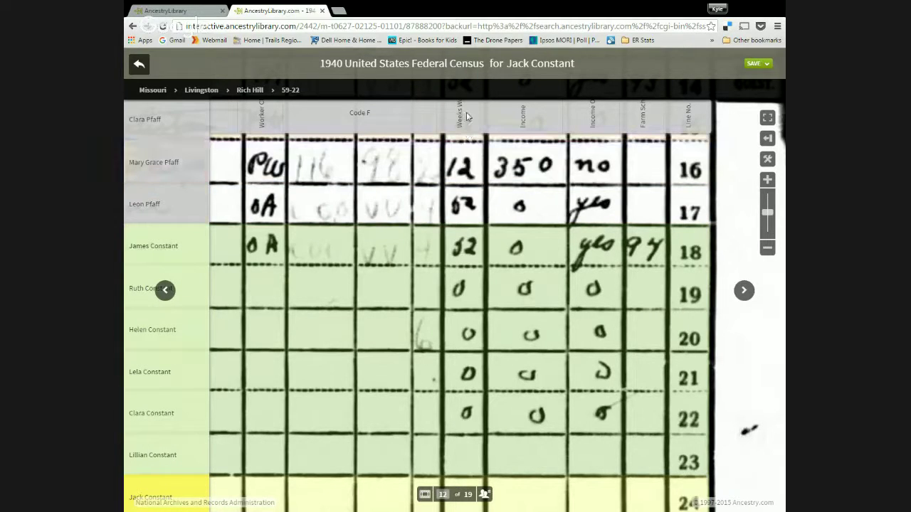
pyautogui.moveTo(465, 167)
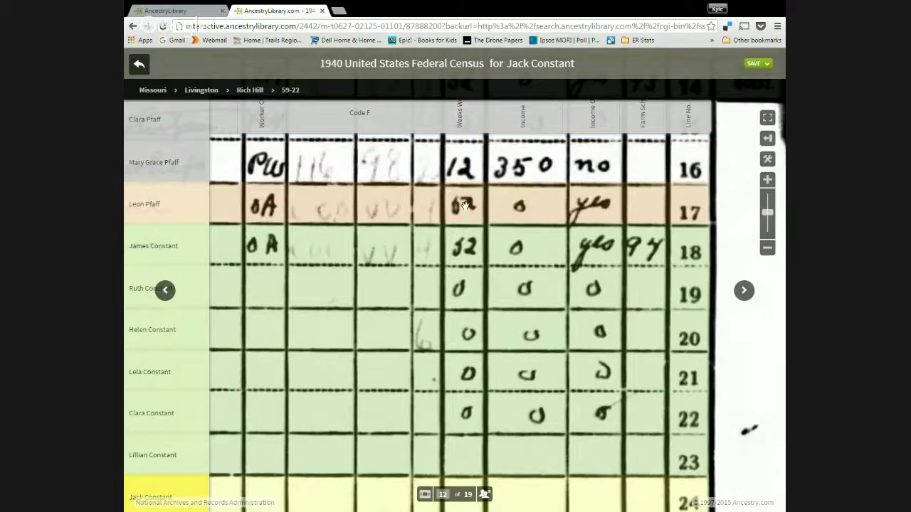
pyautogui.moveTo(464, 206)
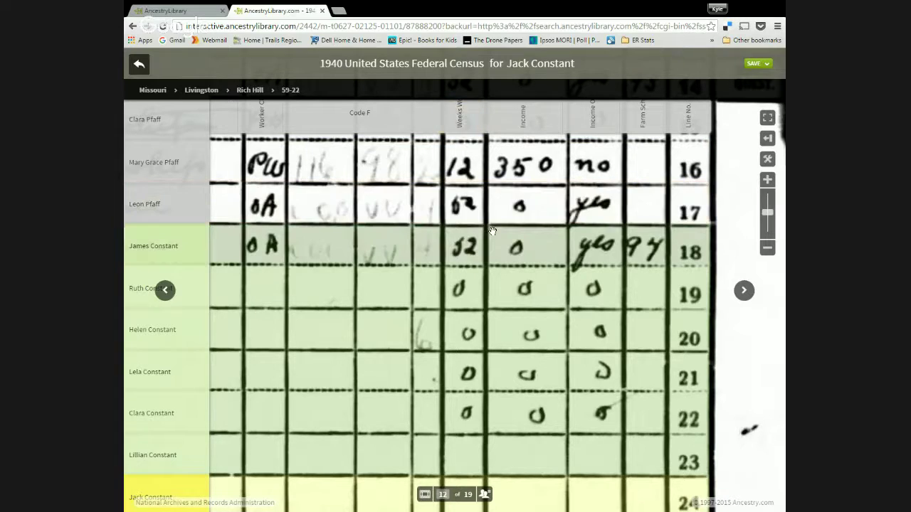
pyautogui.moveTo(465, 247)
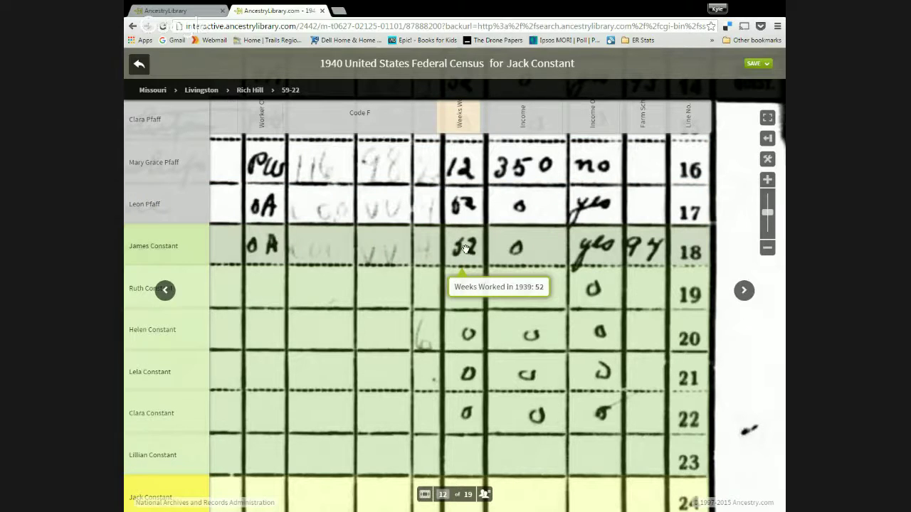
pyautogui.moveTo(468, 176); pyautogui.dragTo(569, 239)
pyautogui.moveTo(420, 230)
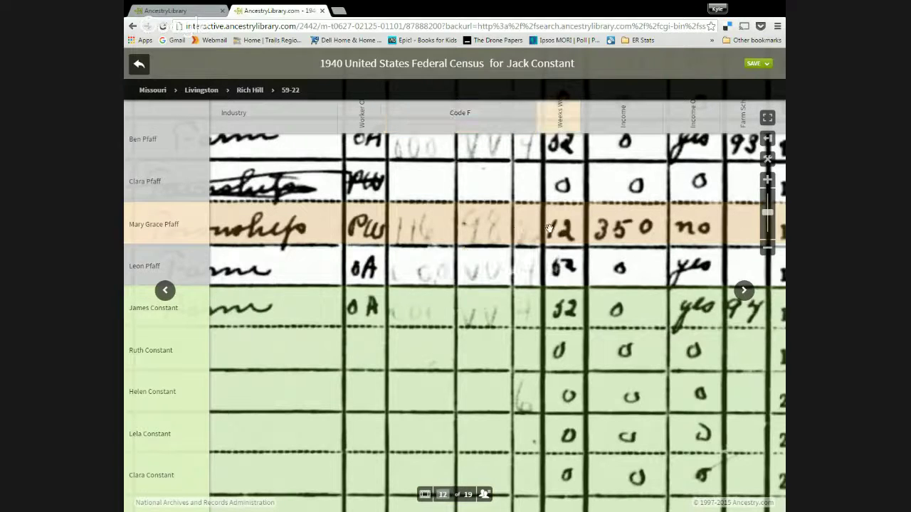
pyautogui.moveTo(562, 226)
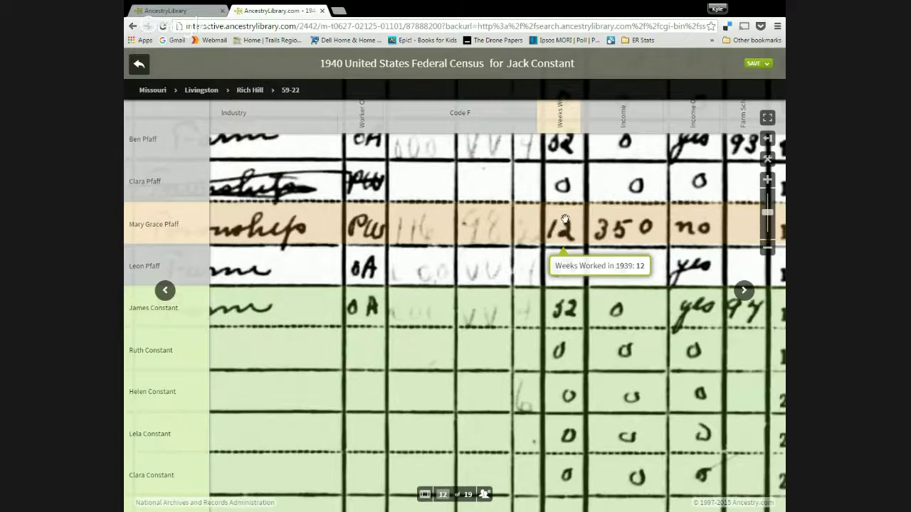
pyautogui.moveTo(566, 183)
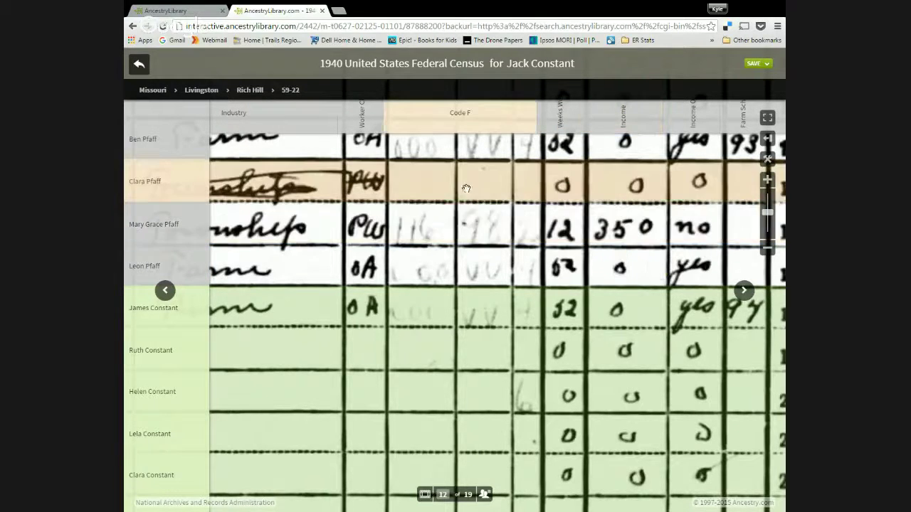
# Pan the census image back to the yes/no employment columns for the Constant rows.
pyautogui.moveTo(678, 214); pyautogui.dragTo(550, 259)
pyautogui.moveTo(486, 244); pyautogui.dragTo(592, 211)
pyautogui.moveTo(378, 239); pyautogui.dragTo(616, 225)
pyautogui.moveTo(277, 239); pyautogui.dragTo(551, 230)
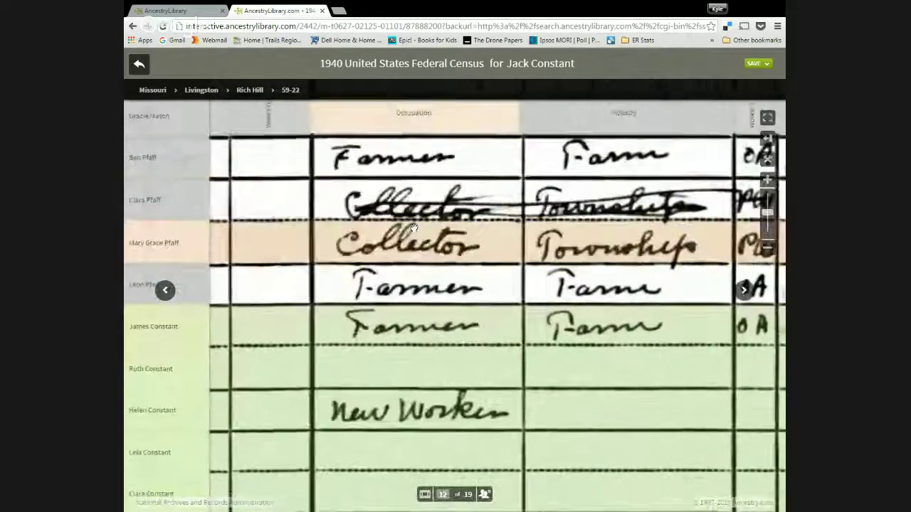
pyautogui.moveTo(327, 236); pyautogui.dragTo(510, 233)
pyautogui.moveTo(214, 239); pyautogui.dragTo(487, 242)
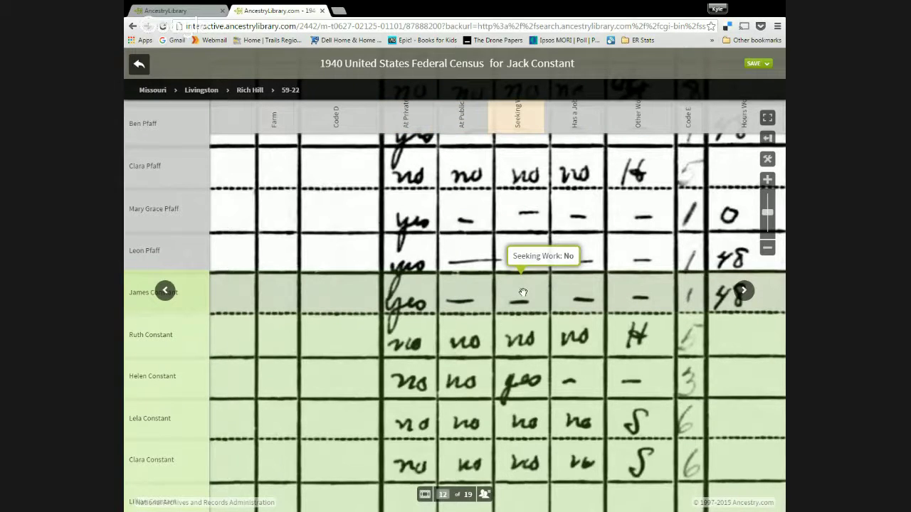
# Read the cell values: James worked 48 hours, Helen marked as seeking work.
pyautogui.moveTo(575, 296)
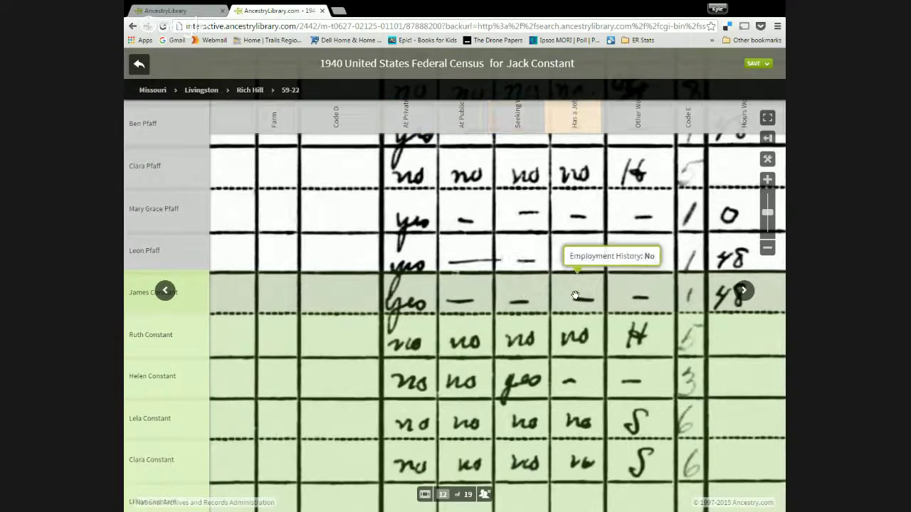
pyautogui.moveTo(631, 296)
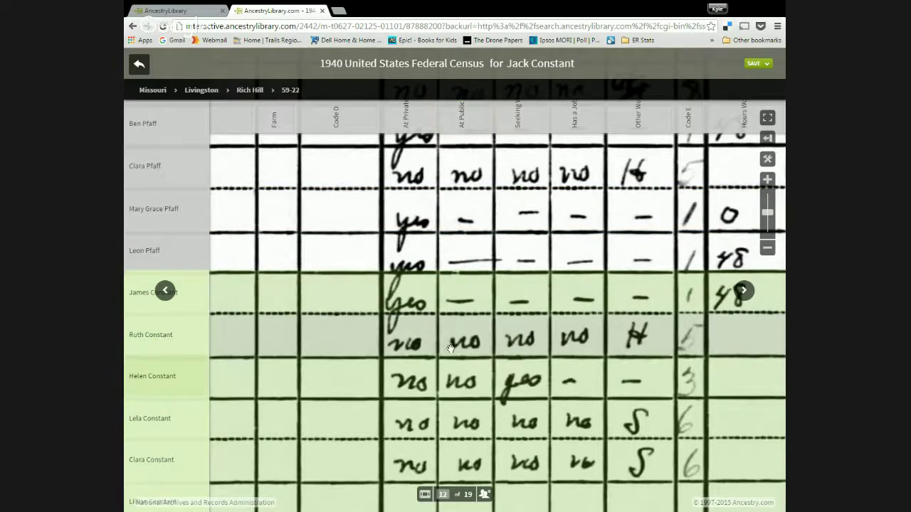
pyautogui.moveTo(454, 337)
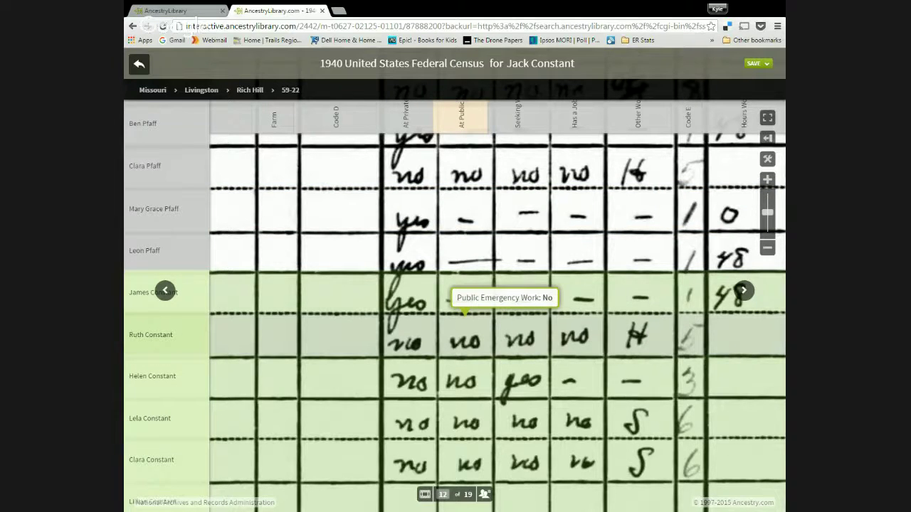
pyautogui.scroll(-1, 459, 340)
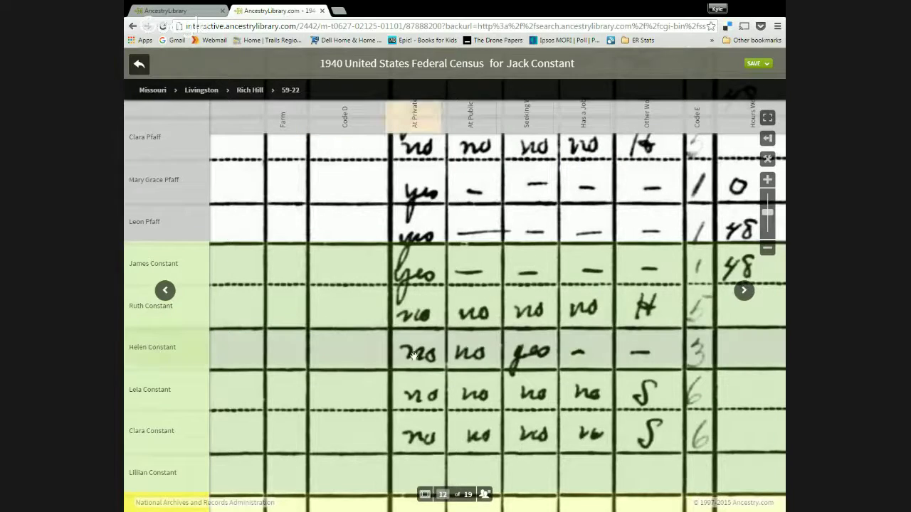
pyautogui.moveTo(420, 354)
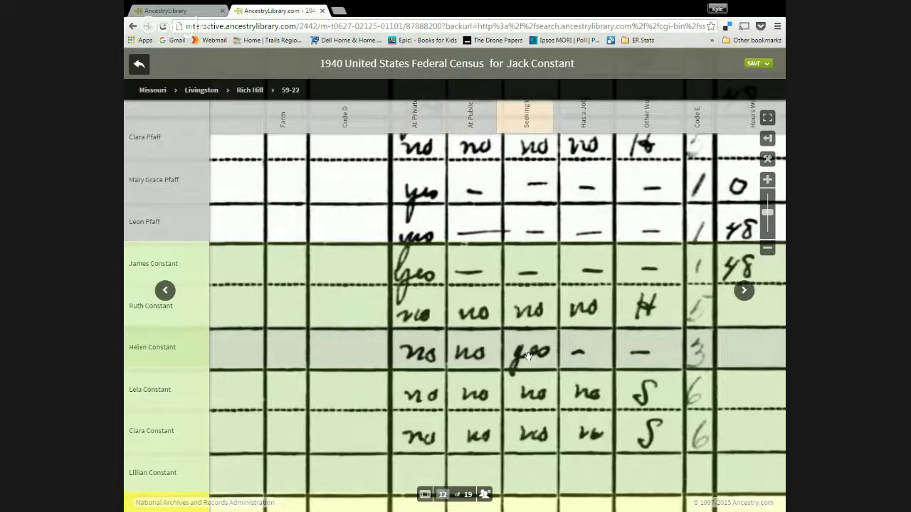
pyautogui.moveTo(529, 356)
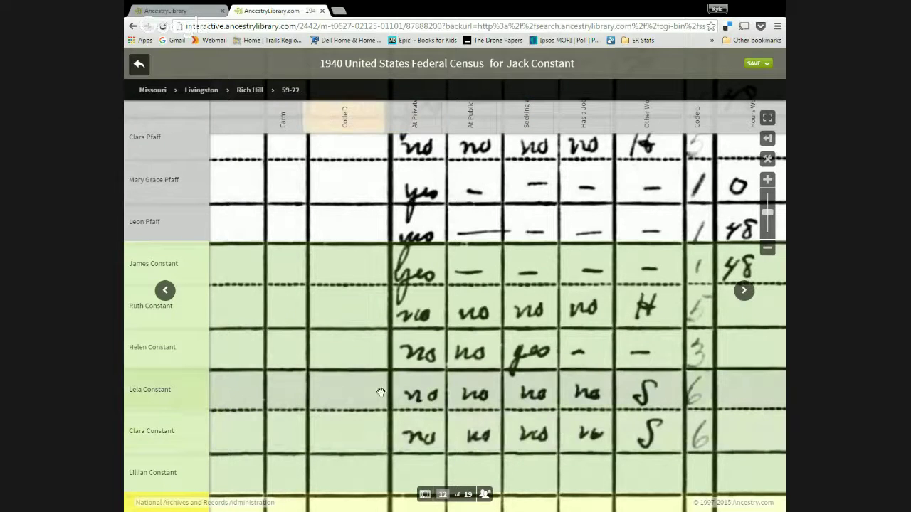
# Zoom out until the whole Rich Hill census page 12 of 19 fits, and bring up the image tools.
pyautogui.hscroll(-5, 414, 393)
pyautogui.hscroll(-4, 365, 394)
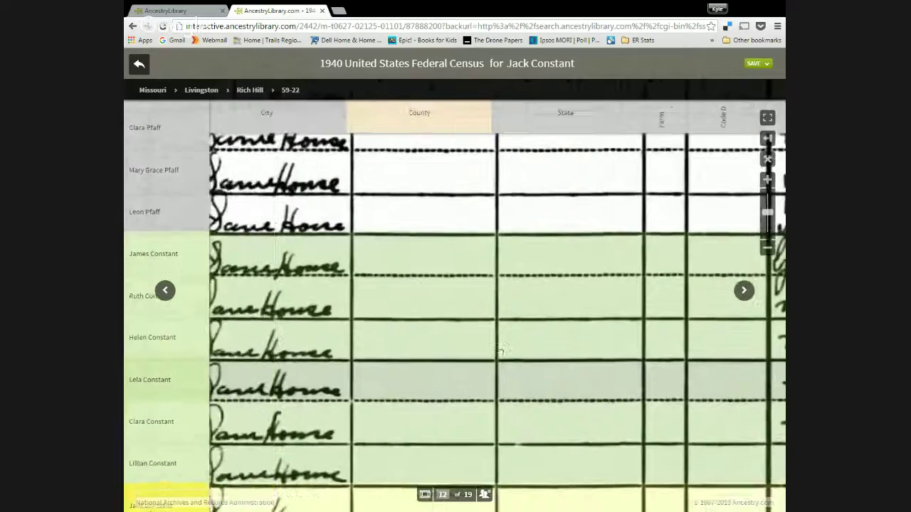
pyautogui.scroll(-1, 366, 394)
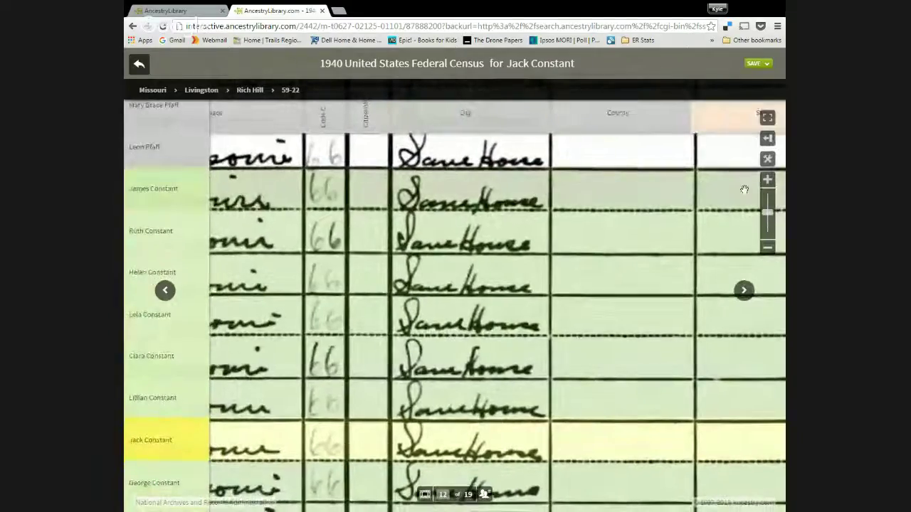
pyautogui.click(767, 247)
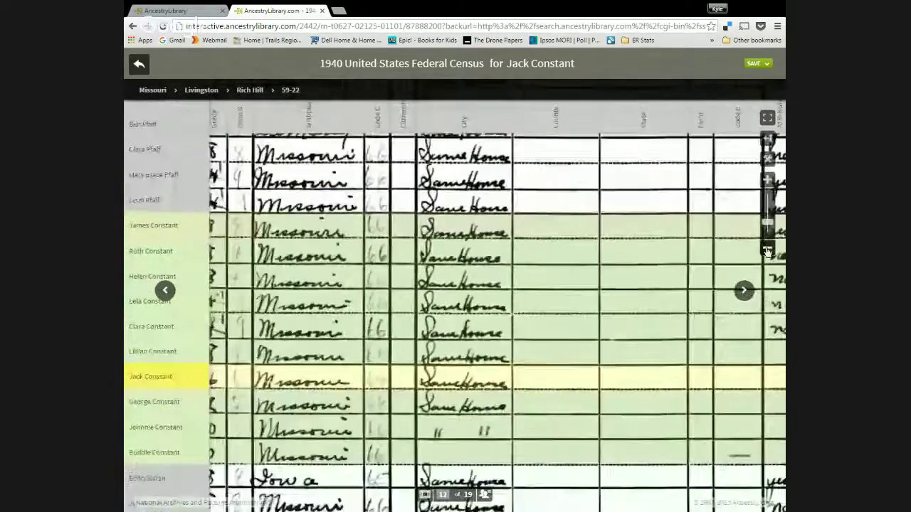
pyautogui.click(768, 251)
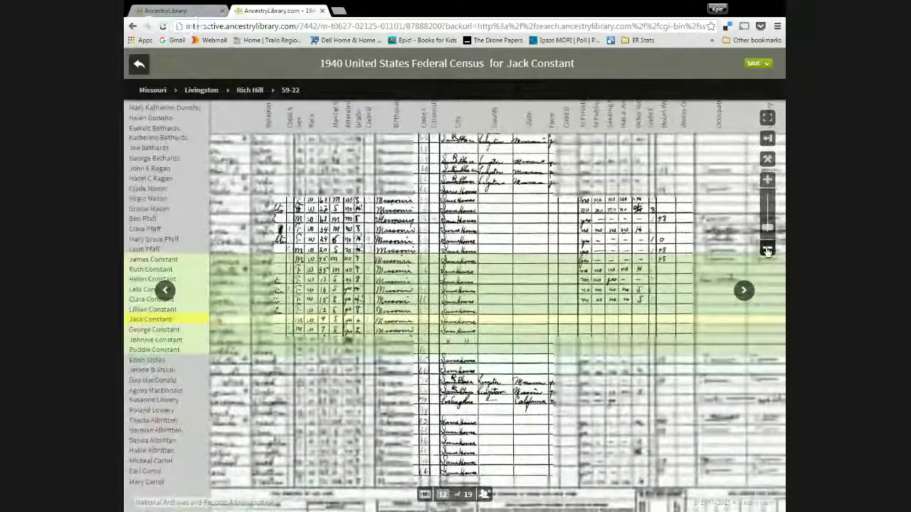
pyautogui.click(768, 251)
pyautogui.click(768, 161)
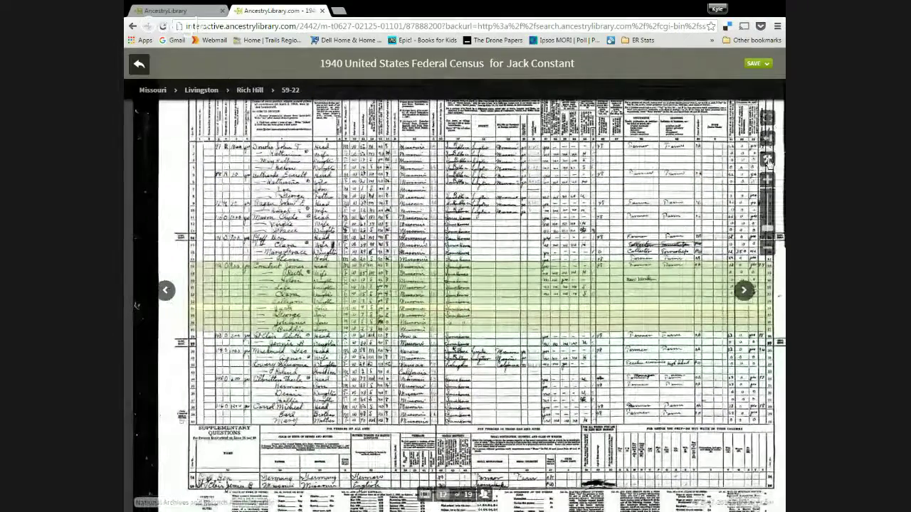
pyautogui.click(768, 161)
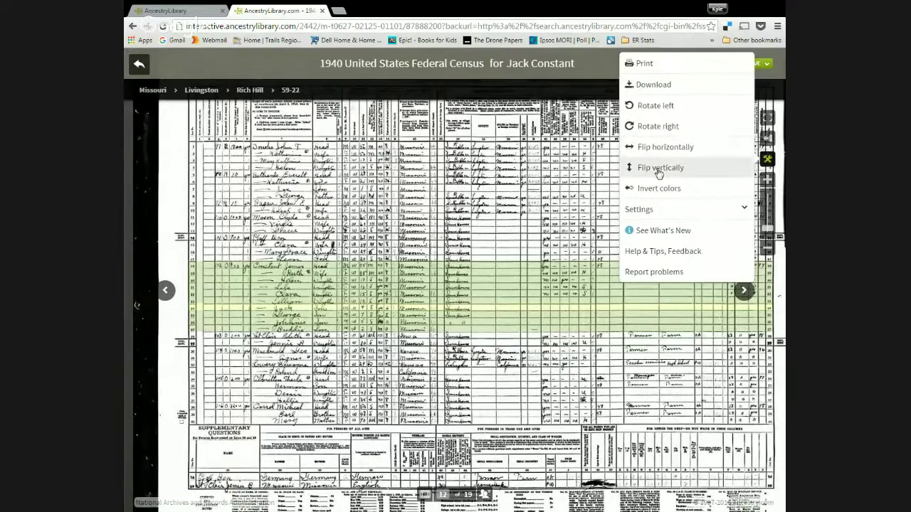
# Invert the census image colours and zoom in to pan across the Constant and Pfaff rows.
pyautogui.click(655, 188)
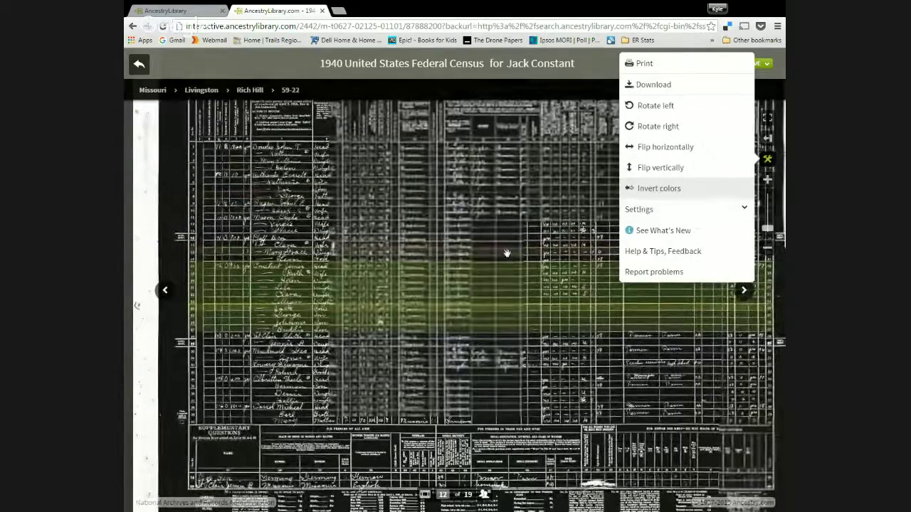
pyautogui.click(484, 281)
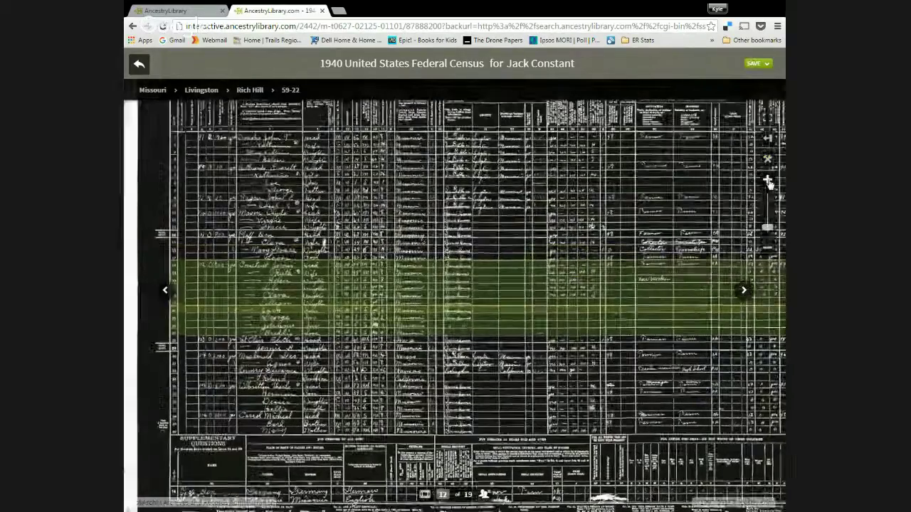
pyautogui.click(768, 181)
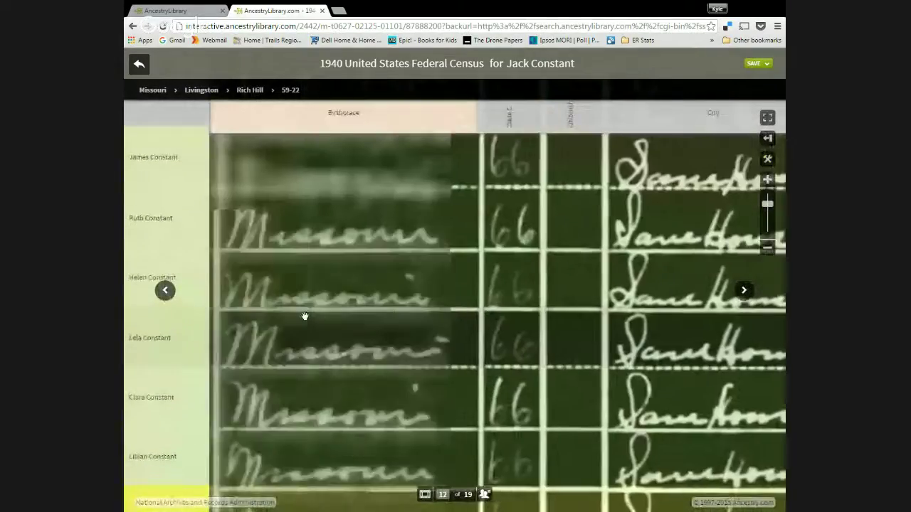
pyautogui.moveTo(305, 316); pyautogui.dragTo(504, 310)
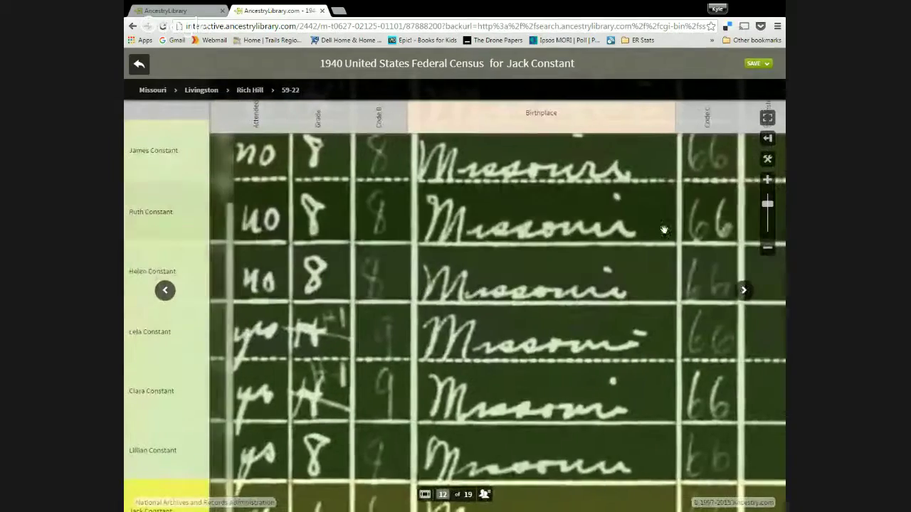
pyautogui.click(767, 247)
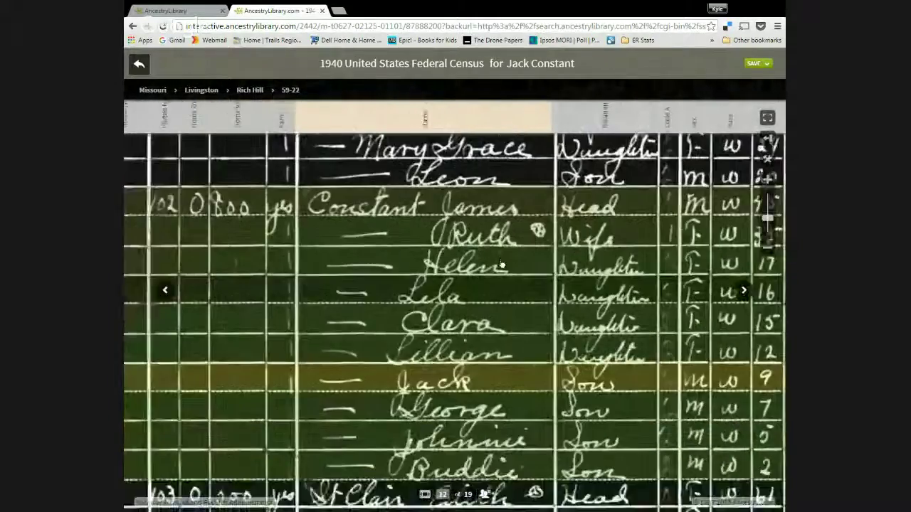
pyautogui.moveTo(502, 264); pyautogui.dragTo(531, 241)
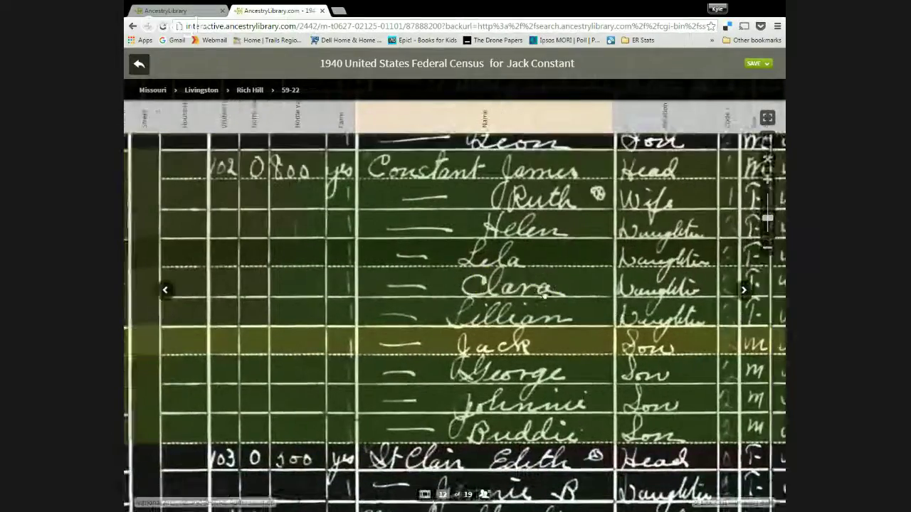
pyautogui.moveTo(545, 291); pyautogui.dragTo(437, 333)
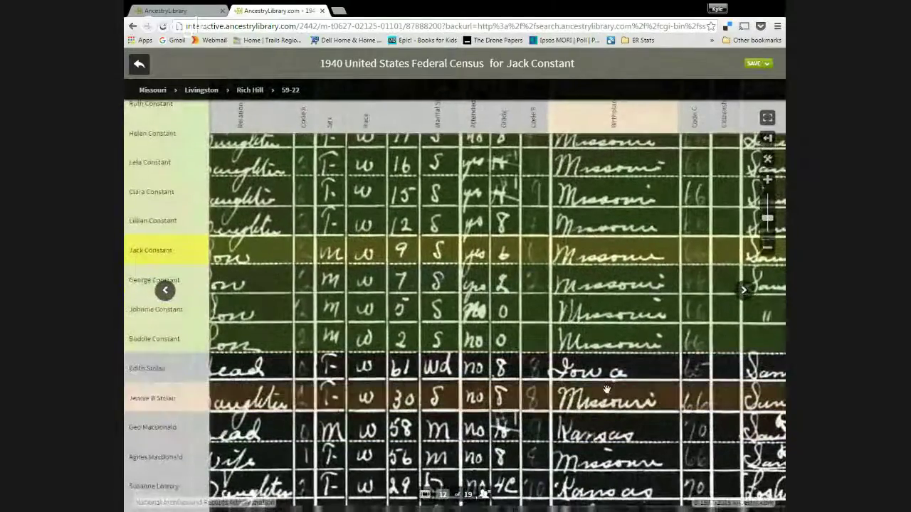
pyautogui.moveTo(554, 212); pyautogui.dragTo(576, 279)
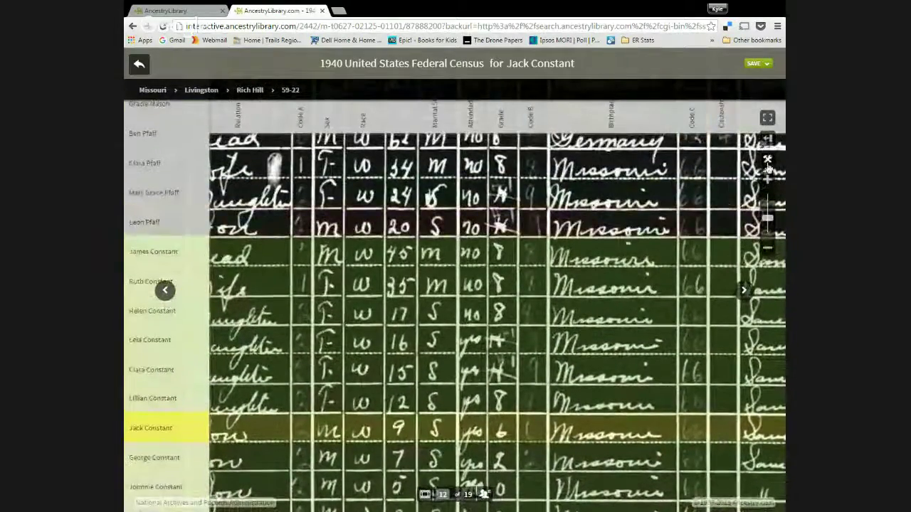
# Restore normal colours on the census image and zoom out slightly.
pyautogui.click(767, 161)
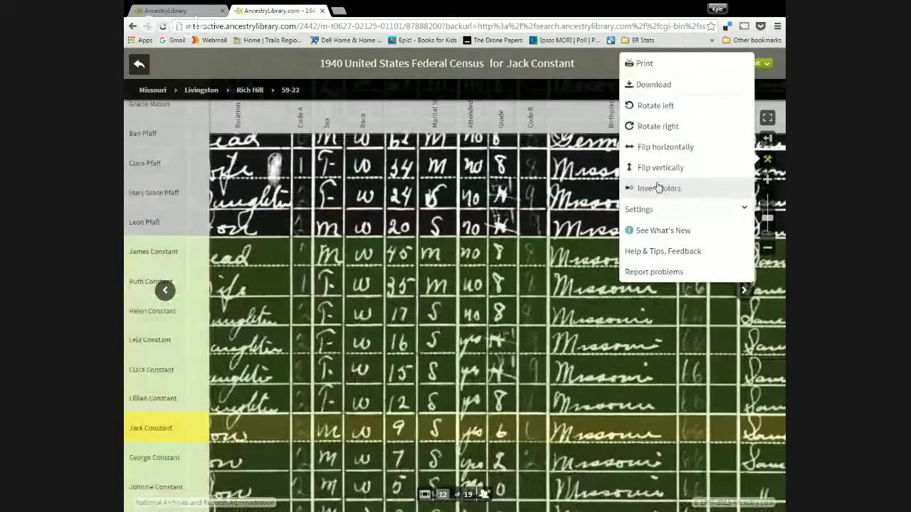
pyautogui.click(658, 188)
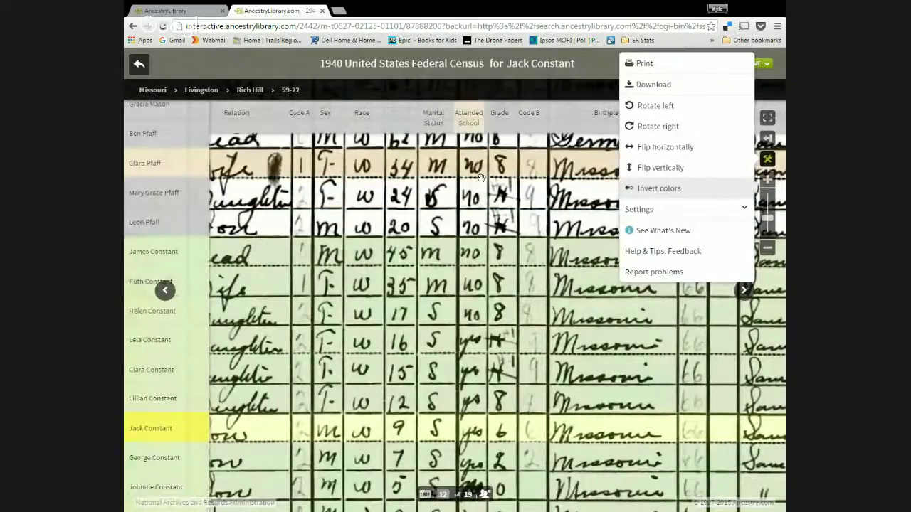
pyautogui.scroll(1, 461, 235)
pyautogui.moveTo(461, 235); pyautogui.dragTo(512, 222)
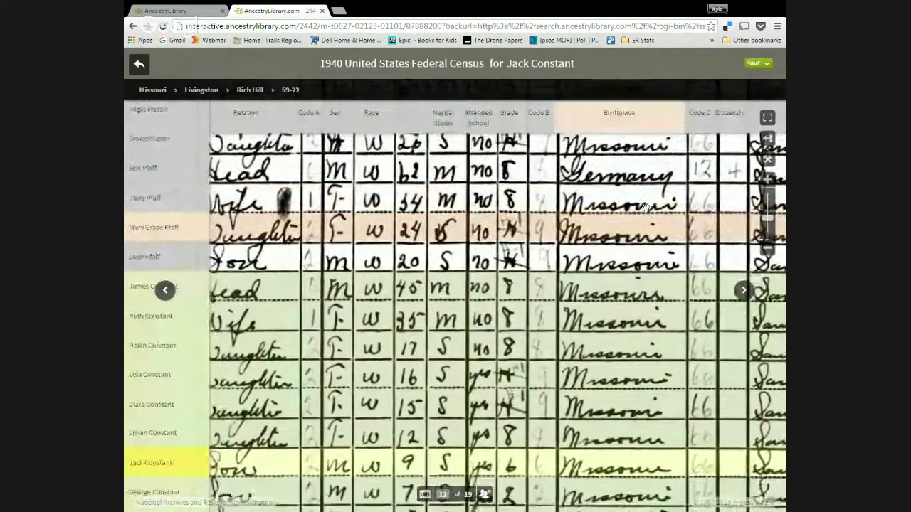
pyautogui.click(768, 162)
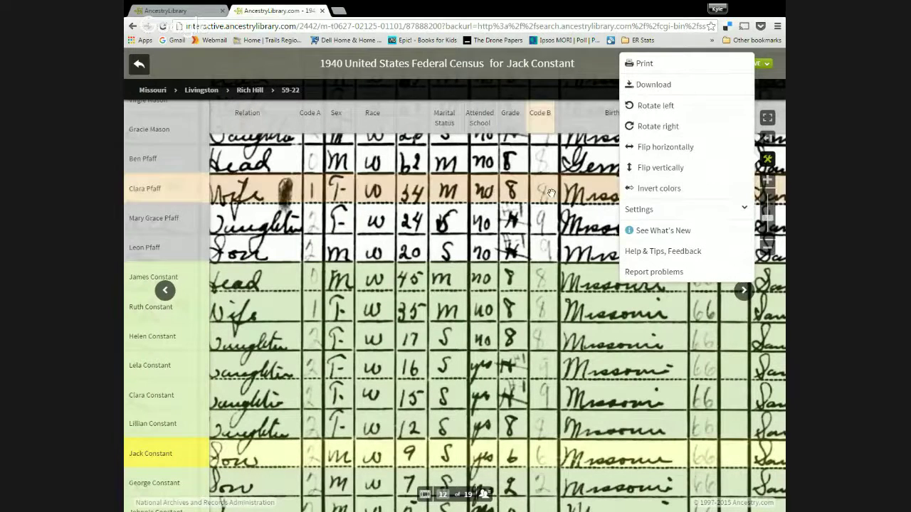
pyautogui.click(582, 60)
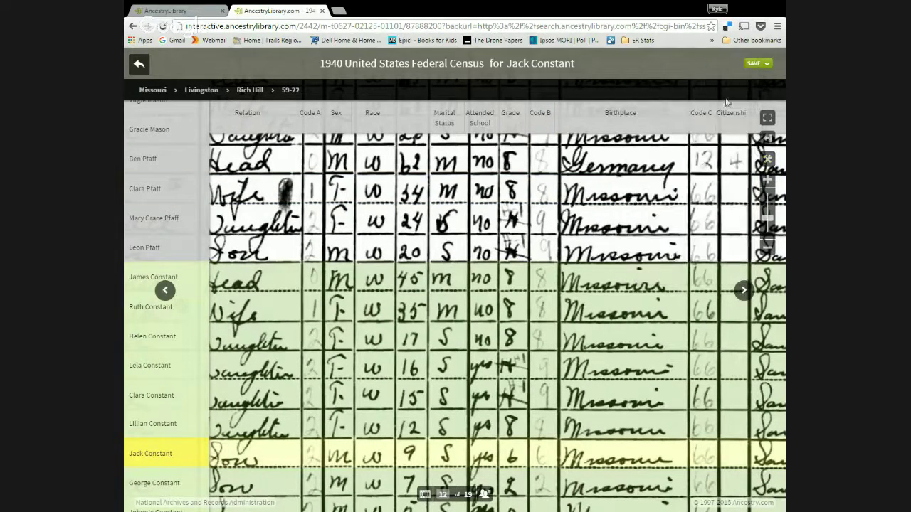
pyautogui.click(768, 248)
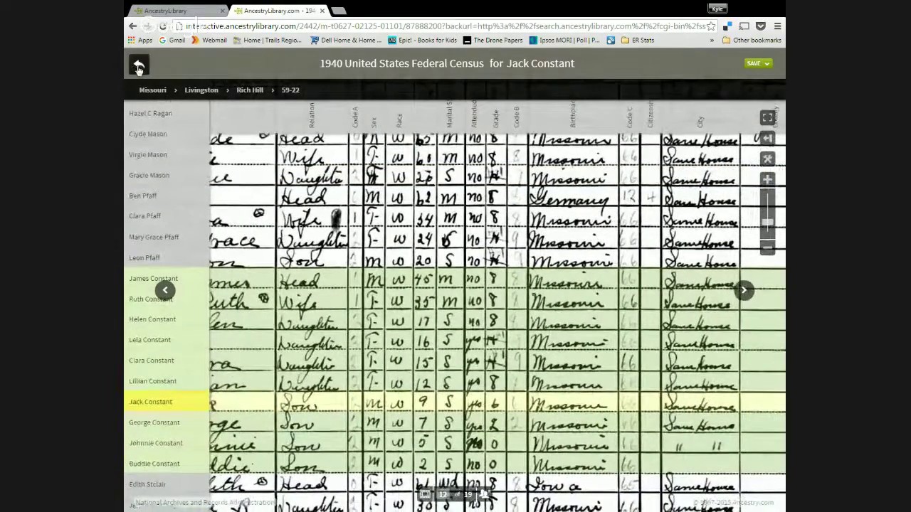
pyautogui.click(139, 67)
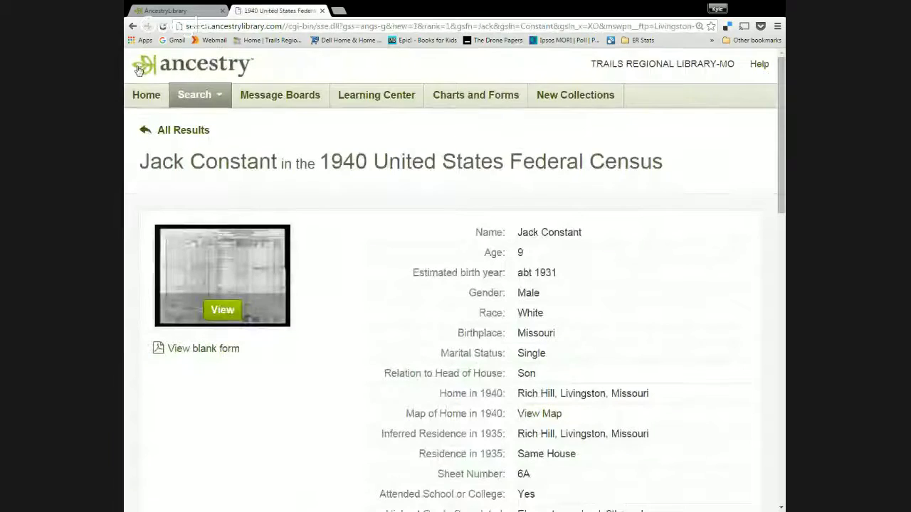
pyautogui.scroll(-2, 355, 356)
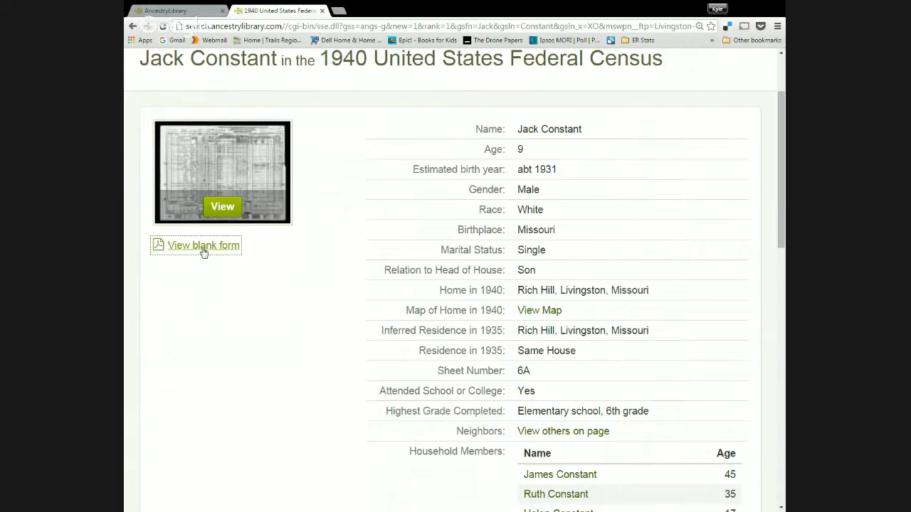
pyautogui.click(257, 258)
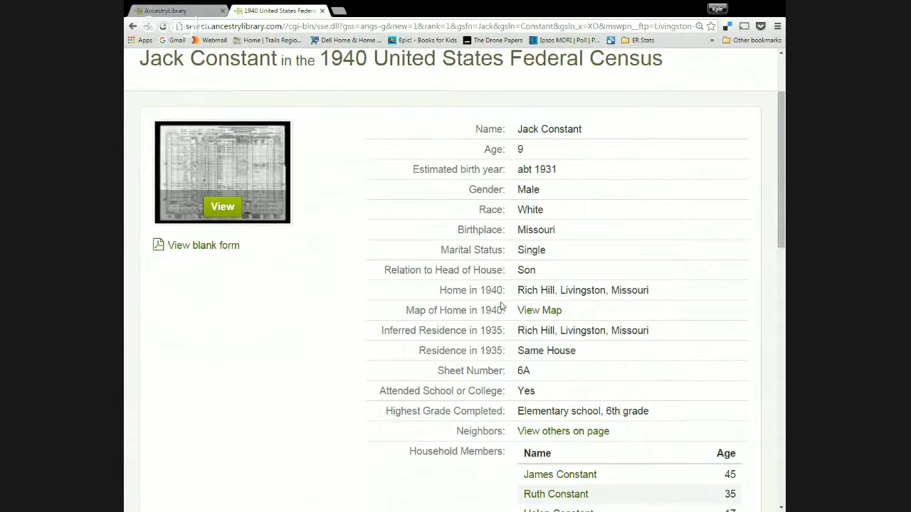
pyautogui.scroll(-3, 500, 304)
pyautogui.scroll(-2, 499, 304)
pyautogui.scroll(2, 476, 294)
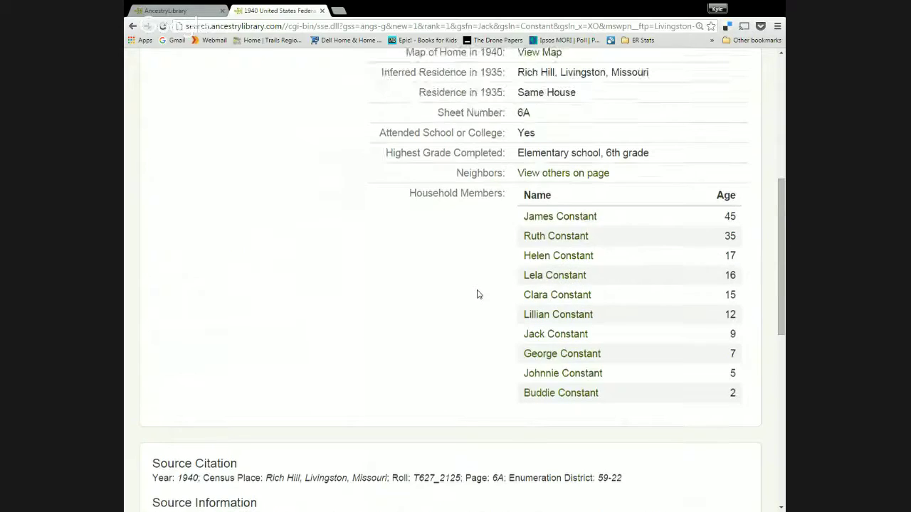
pyautogui.scroll(5, 471, 195)
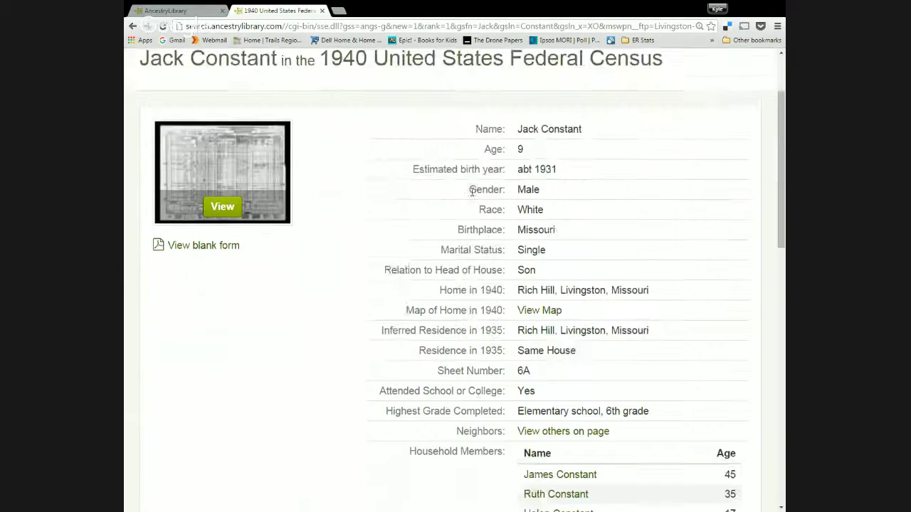
pyautogui.scroll(-1, 471, 196)
pyautogui.scroll(-4, 471, 196)
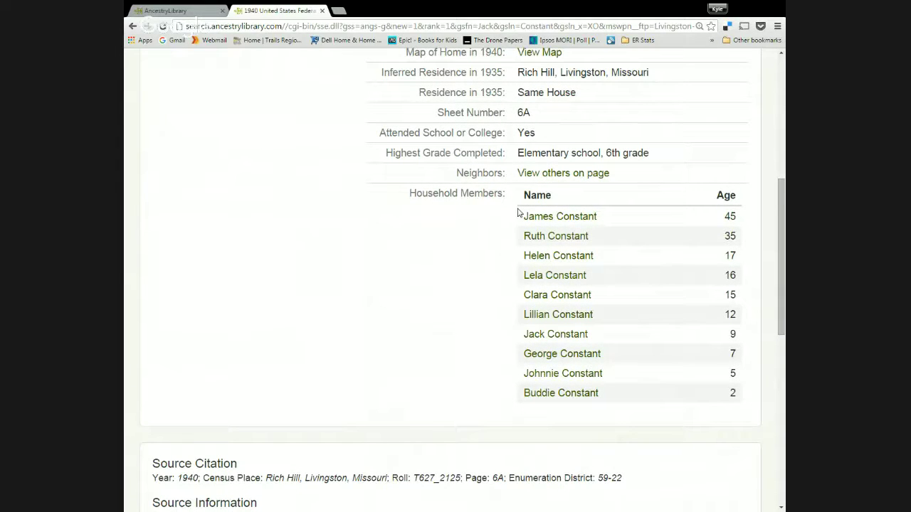
pyautogui.click(567, 217)
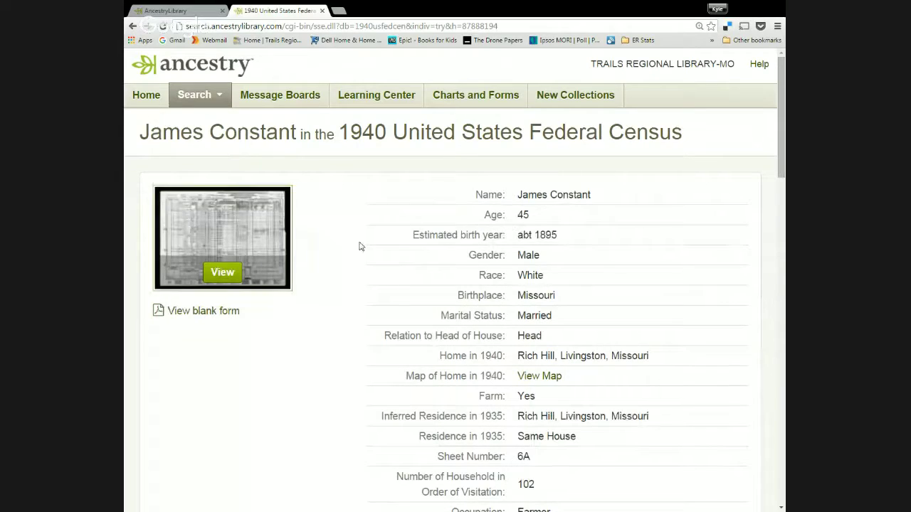
pyautogui.scroll(-9, 526, 244)
pyautogui.scroll(-6, 530, 242)
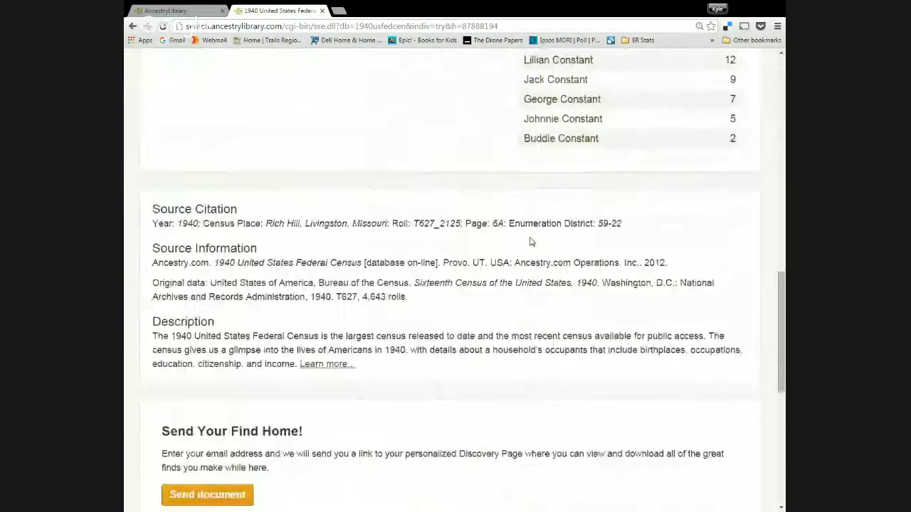
pyautogui.scroll(9, 531, 242)
pyautogui.scroll(6, 530, 242)
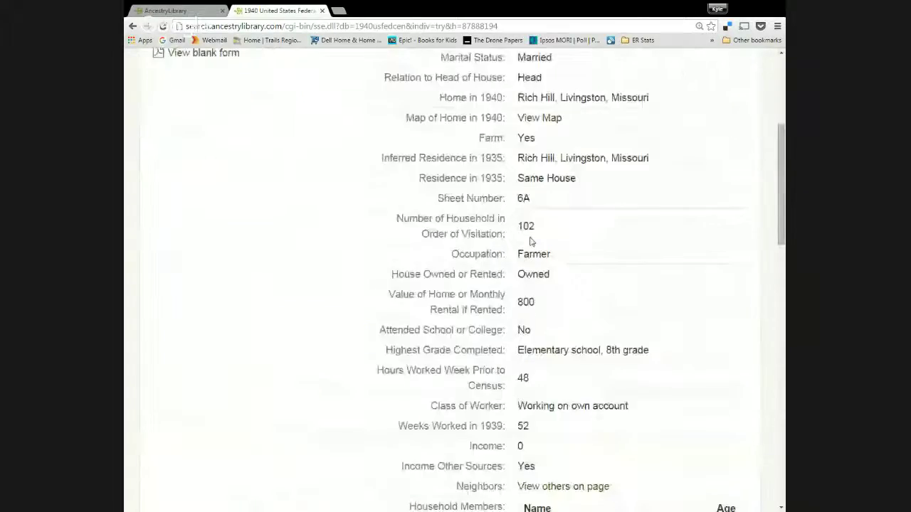
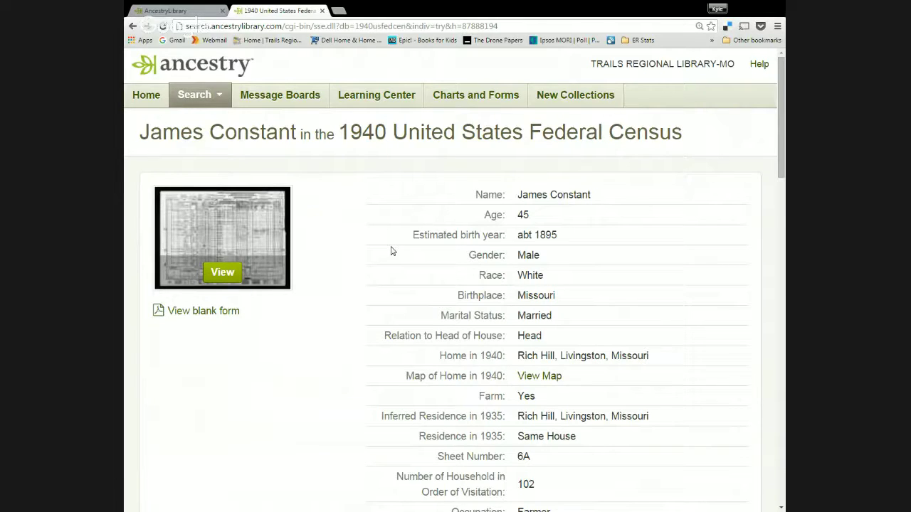
# Highlight the estimated birth year 'abt 1895' on the 1940 census record and open the Search menu.
pyautogui.moveTo(534, 235); pyautogui.dragTo(572, 235)
pyautogui.click(598, 240)
pyautogui.moveTo(533, 236); pyautogui.dragTo(559, 235)
pyautogui.scroll(-1, 580, 242)
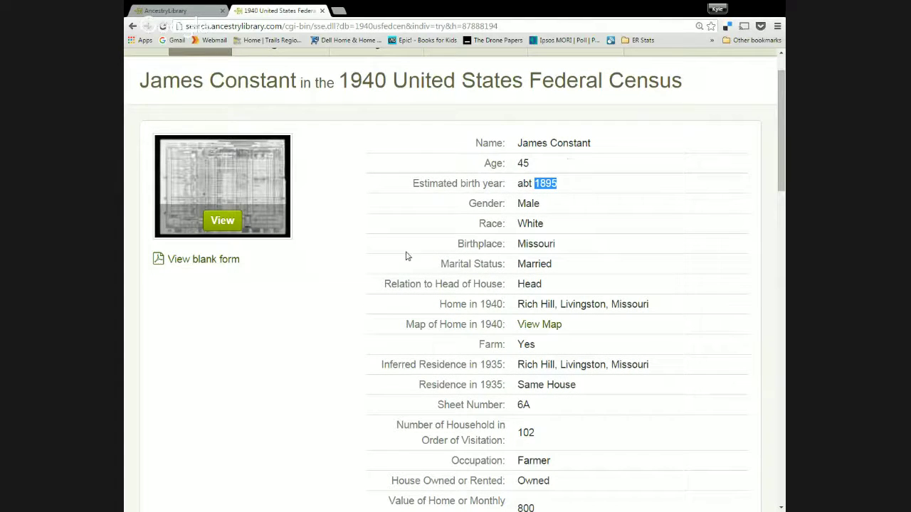
pyautogui.scroll(1, 408, 256)
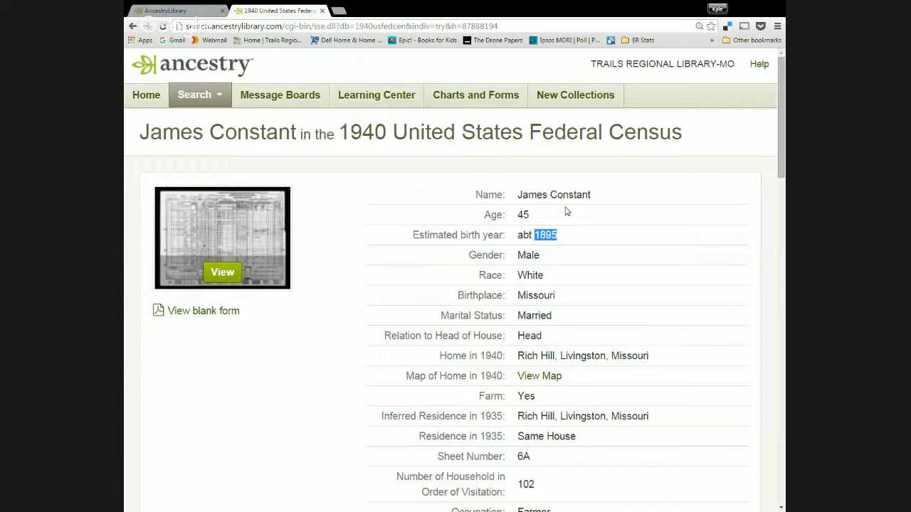
pyautogui.click(199, 95)
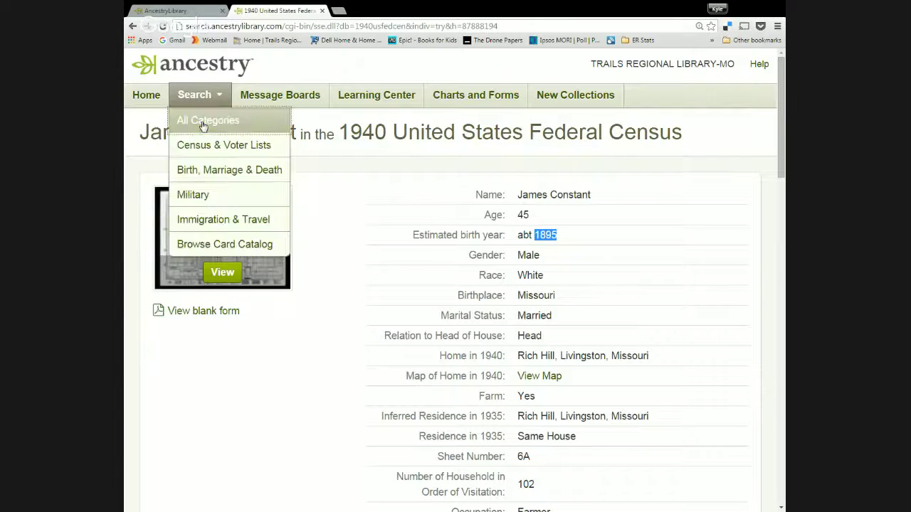
# Start an All Categories search and enter the person's first and last name.
pyautogui.click(203, 125)
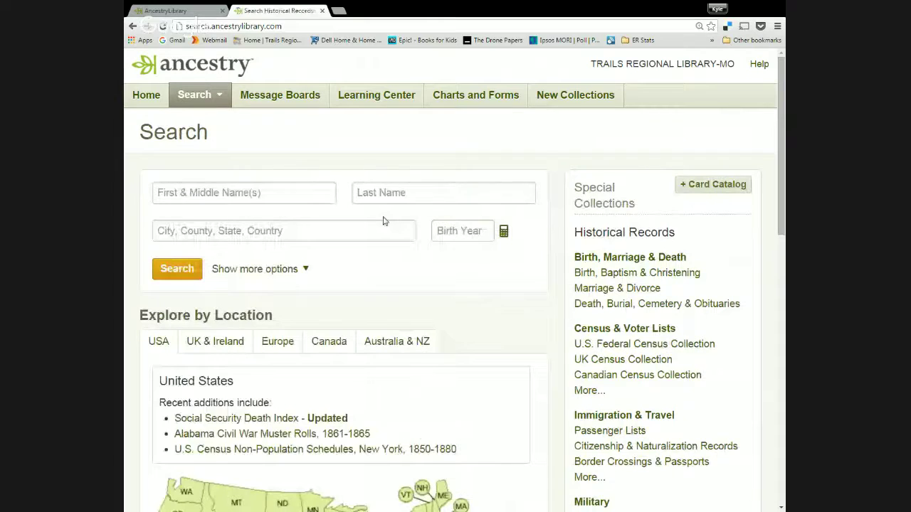
pyautogui.click(323, 194)
pyautogui.write('harvey')
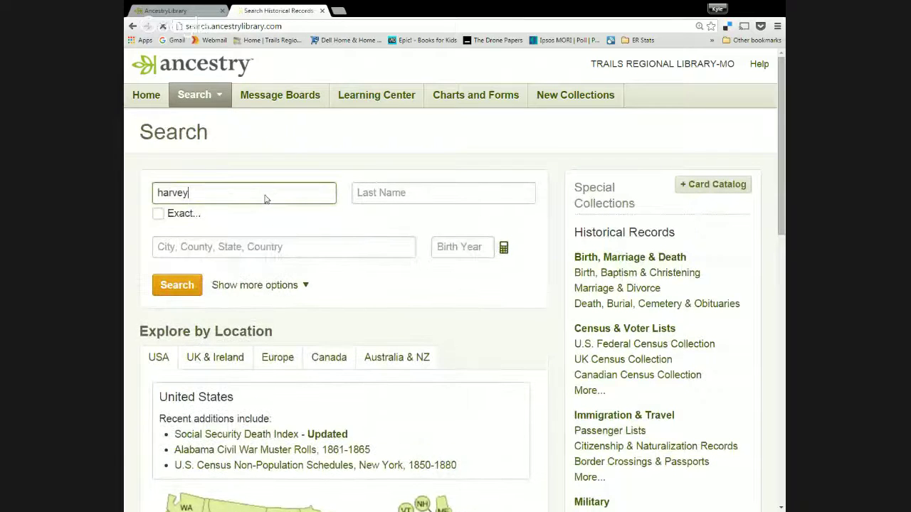
pyautogui.press('Tab')
pyautogui.write('constant')
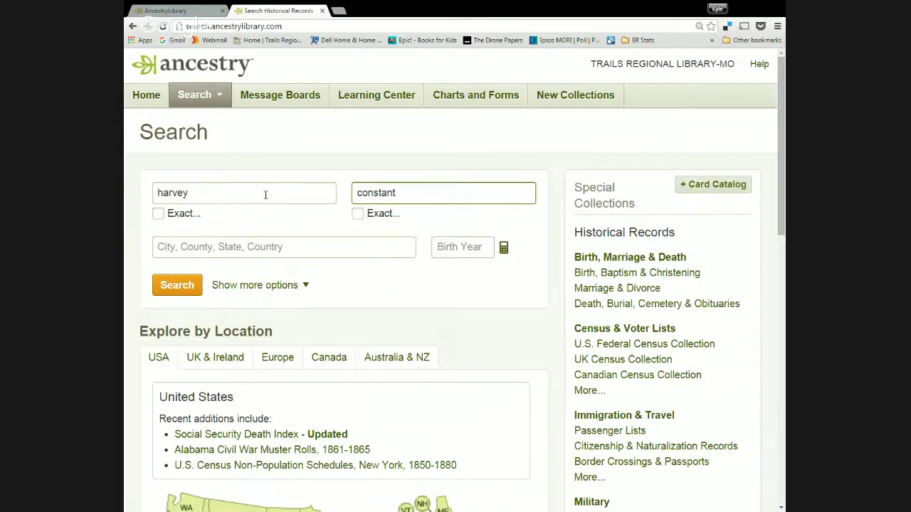
# Set residence to Livingston County, Missouri, USA and birth year 1895, then run the search.
pyautogui.click(279, 248)
pyautogui.write('livingstno')
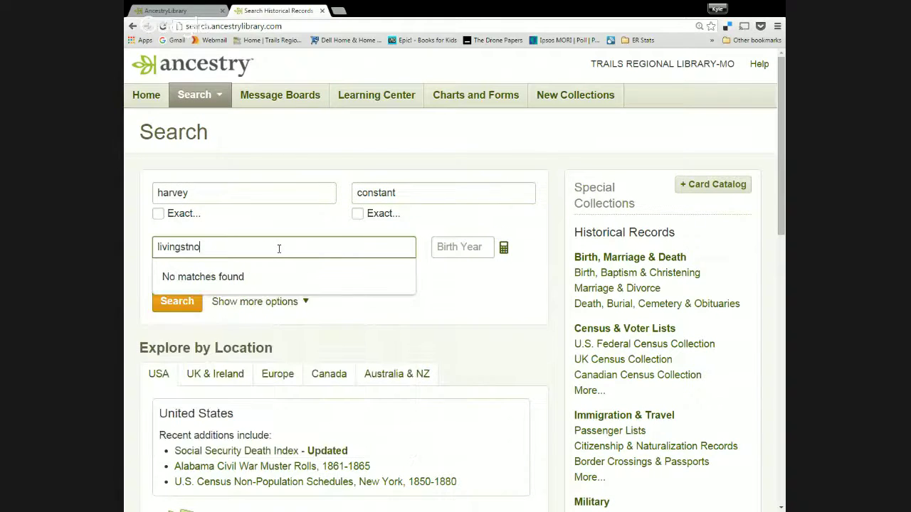
pyautogui.press('BackSpace')
pyautogui.press('BackSpace')
pyautogui.write('on')
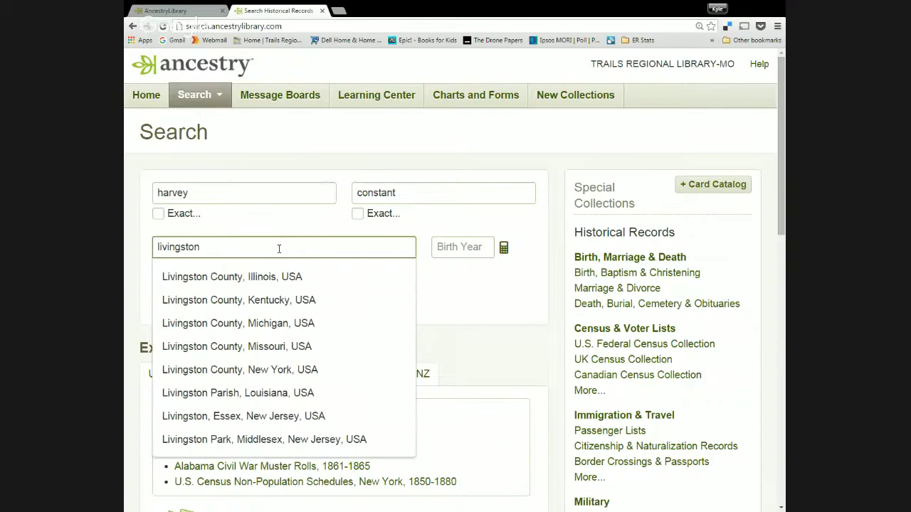
pyautogui.click(256, 346)
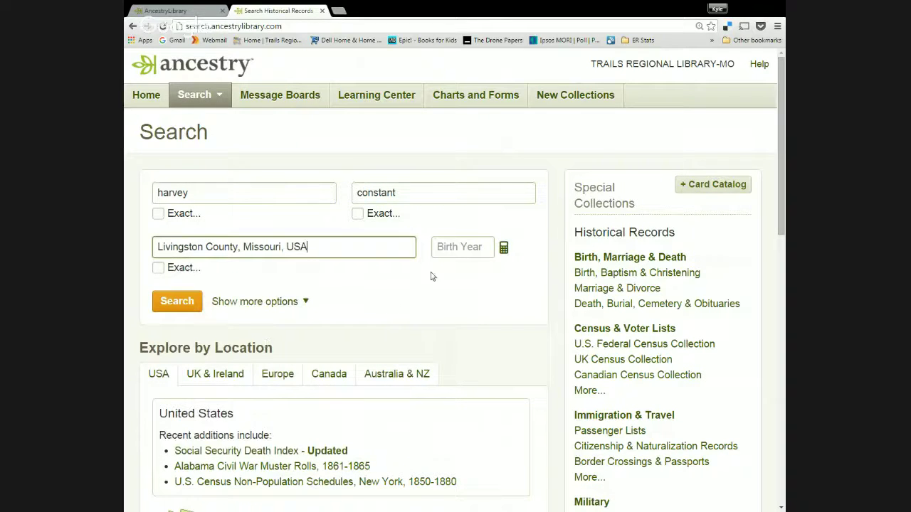
pyautogui.click(456, 250)
pyautogui.write('1895')
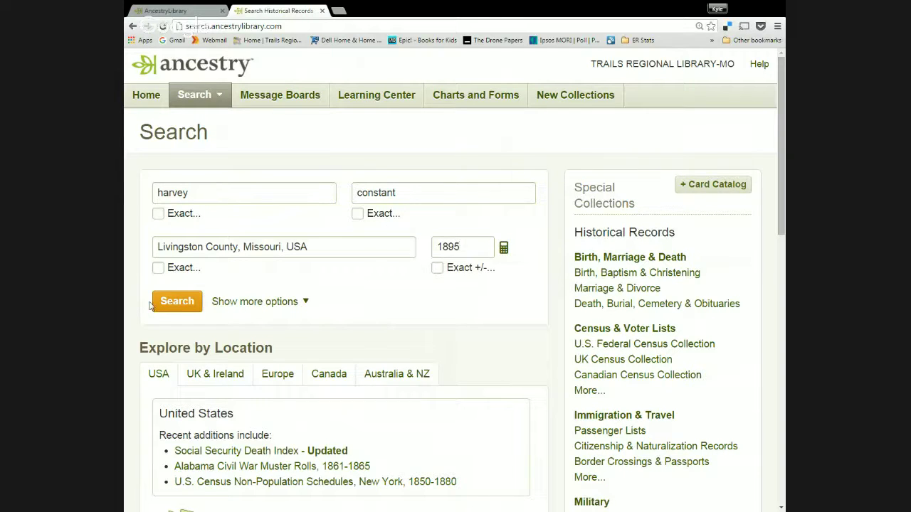
pyautogui.click(177, 301)
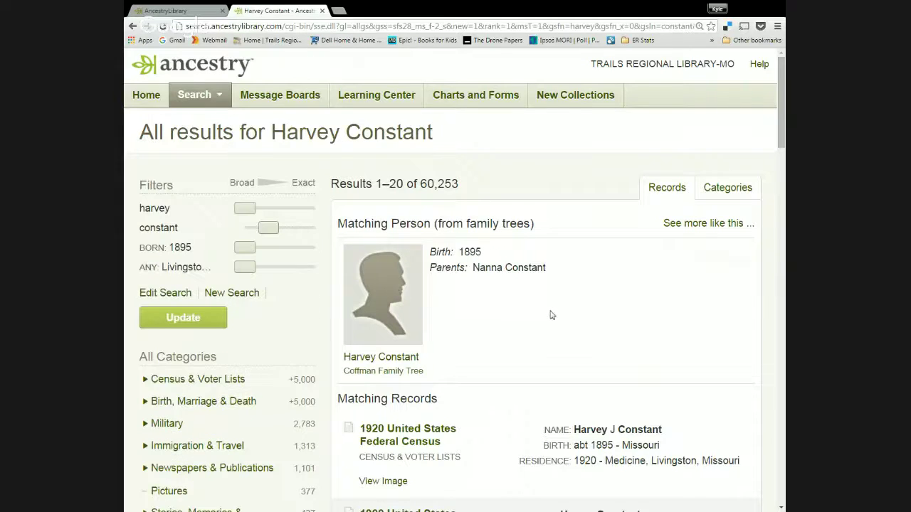
# Scroll the results, check the listed parent, and open the 1920 United States Federal Census match.
pyautogui.scroll(-1, 545, 311)
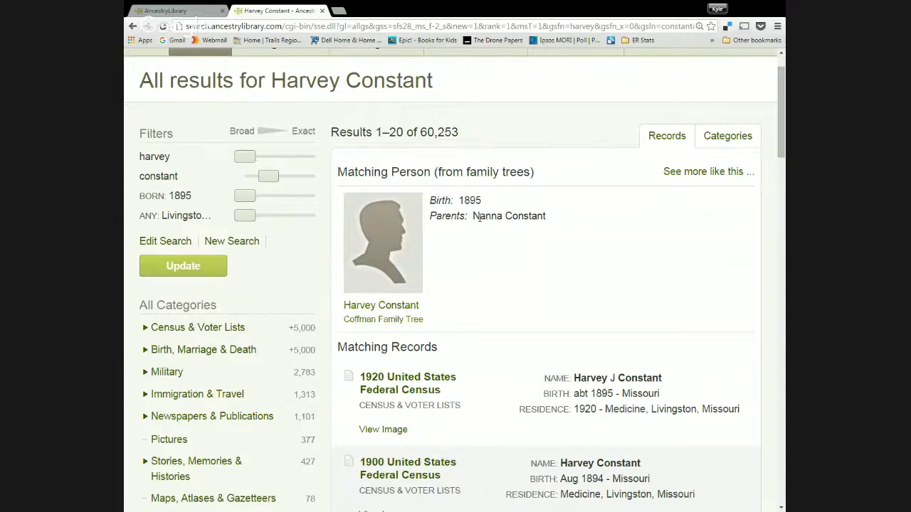
pyautogui.moveTo(474, 216); pyautogui.dragTo(544, 216)
pyautogui.click(551, 217)
pyautogui.scroll(-1, 543, 264)
pyautogui.scroll(-1, 539, 304)
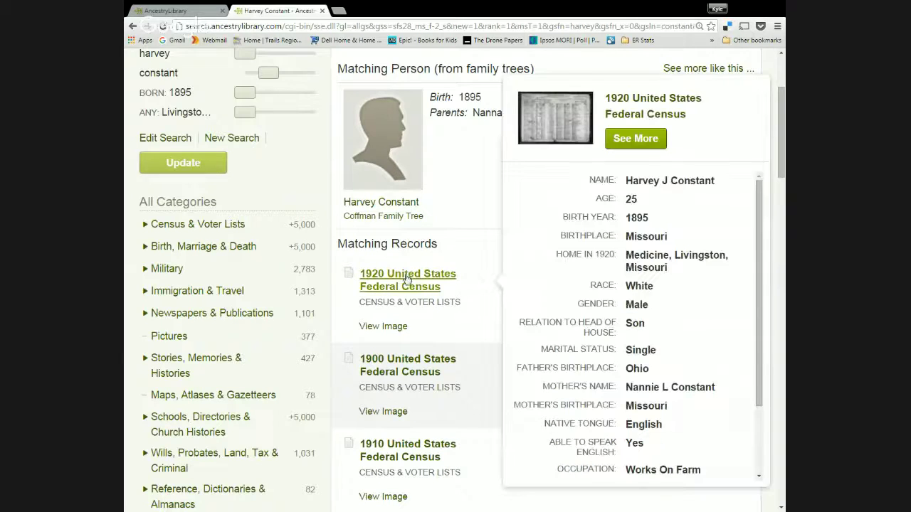
pyautogui.click(406, 278)
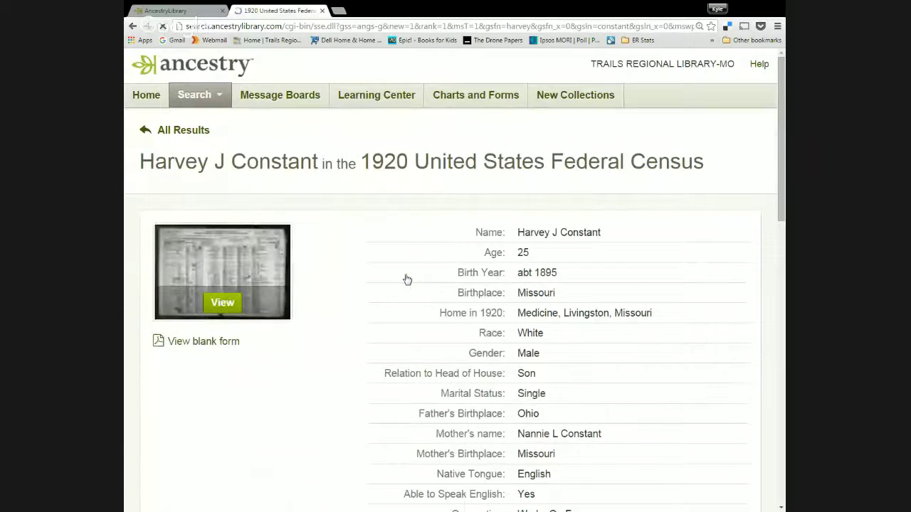
# Scroll through the 1920 record's details and household list, then view the original census page.
pyautogui.scroll(-1, 360, 285)
pyautogui.scroll(-1, 360, 285)
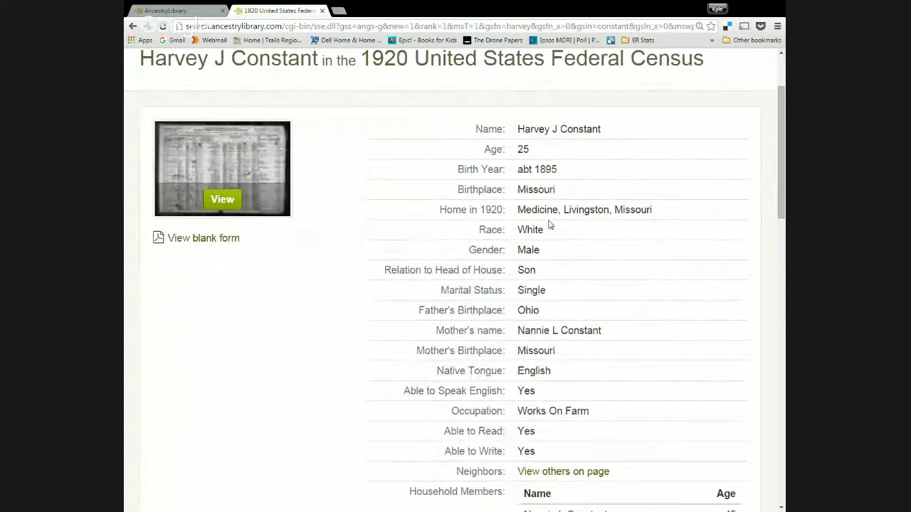
pyautogui.scroll(-2, 612, 287)
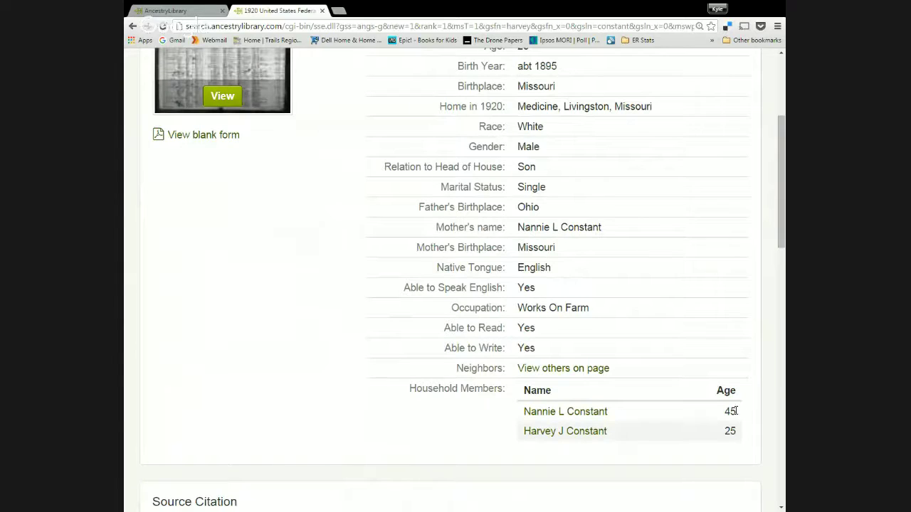
pyautogui.scroll(4, 315, 320)
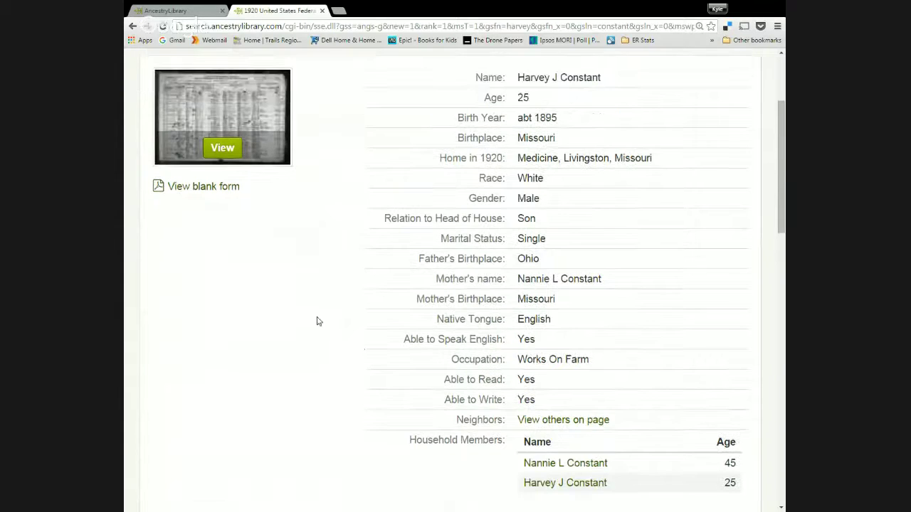
pyautogui.click(223, 303)
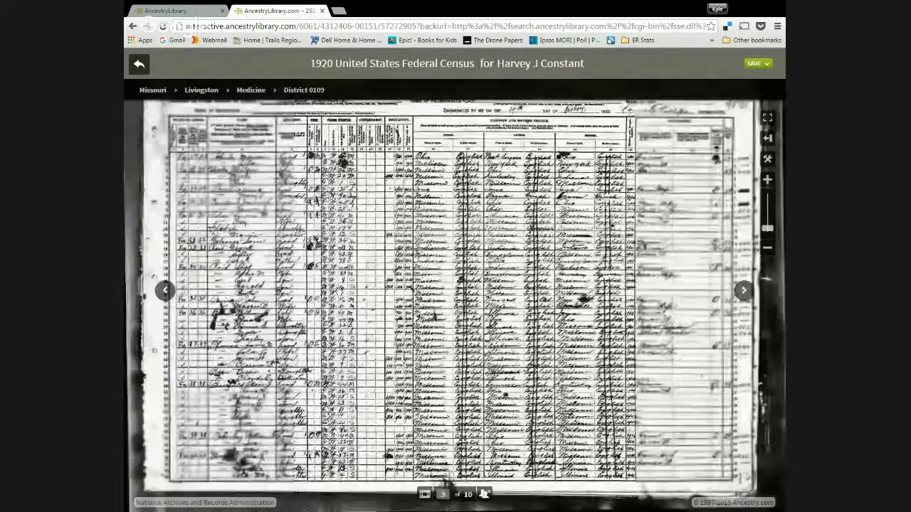
# Zoom in three levels on the household's rows and pan right to the parents' birthplace columns.
pyautogui.click(767, 179)
pyautogui.click(767, 180)
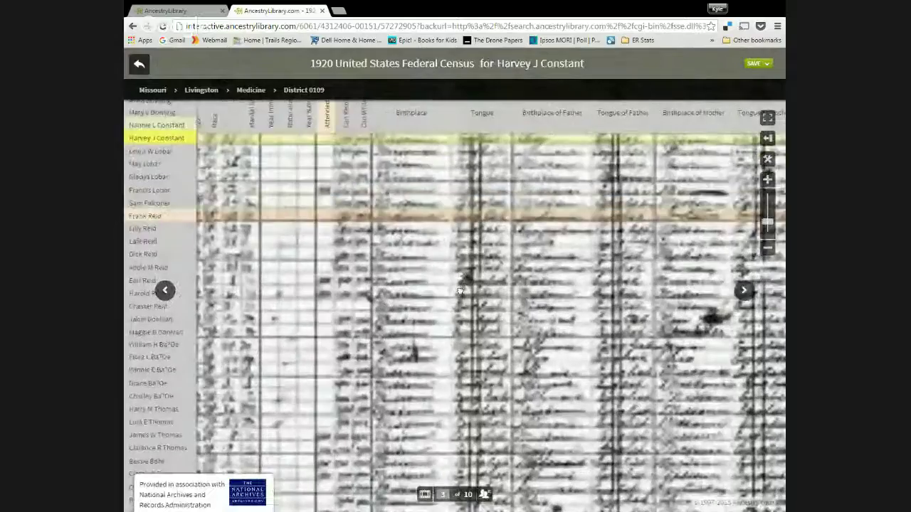
pyautogui.moveTo(279, 173); pyautogui.dragTo(453, 327)
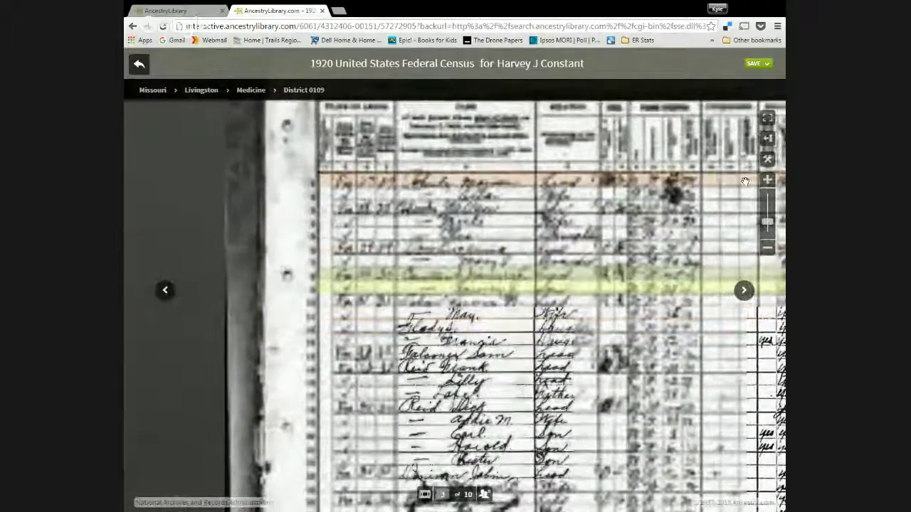
pyautogui.click(767, 180)
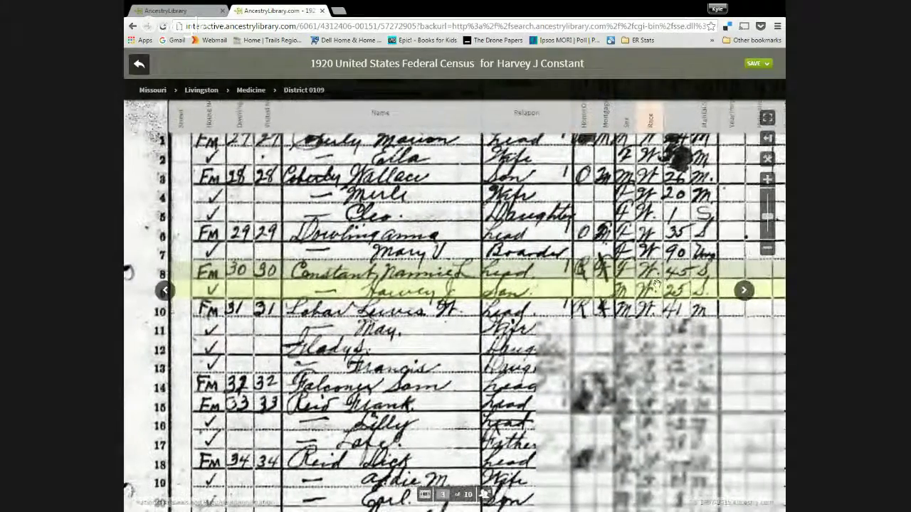
pyautogui.moveTo(656, 284); pyautogui.dragTo(521, 278)
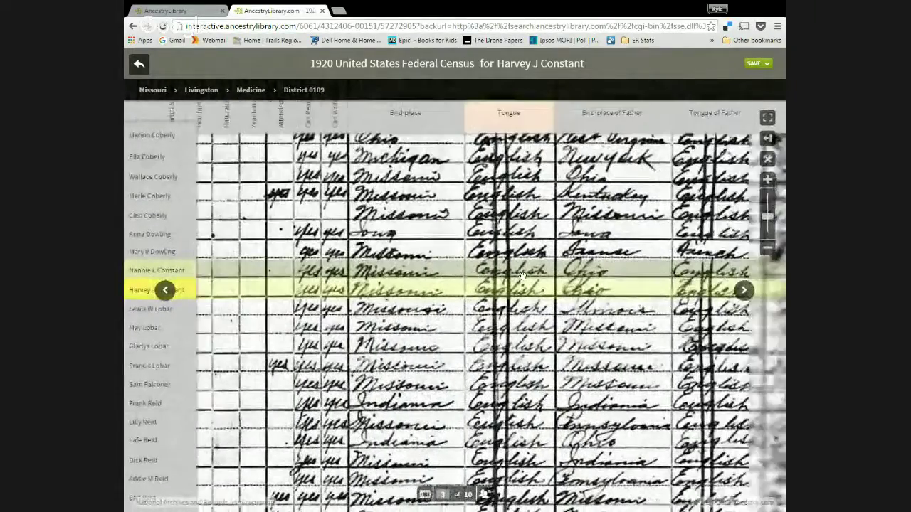
pyautogui.moveTo(640, 279); pyautogui.dragTo(479, 277)
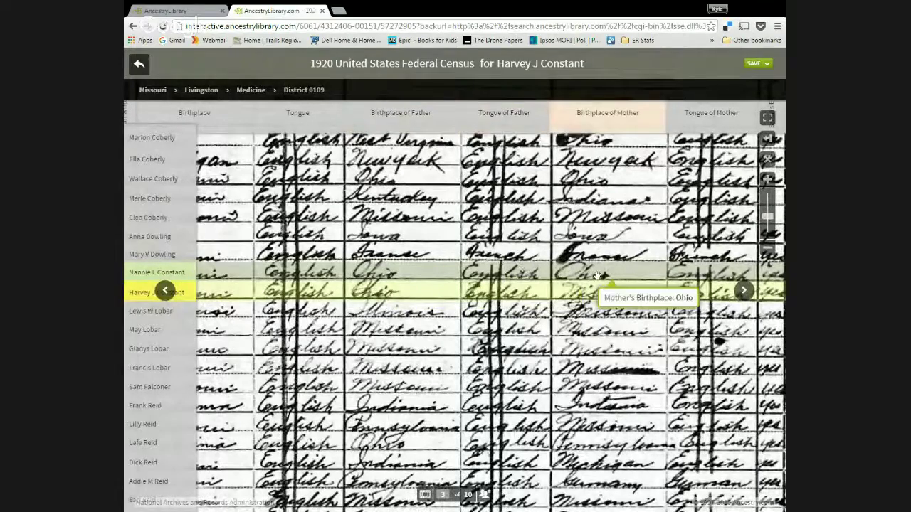
pyautogui.moveTo(672, 303); pyautogui.dragTo(488, 310)
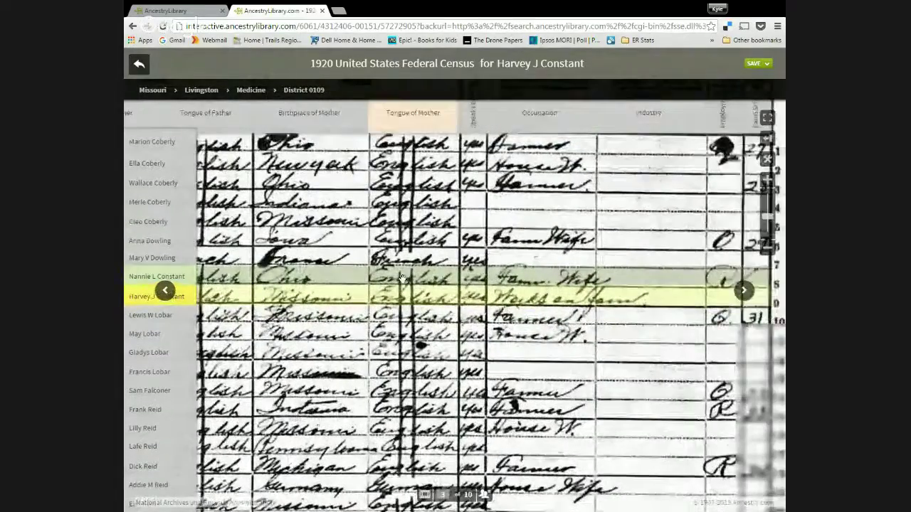
# Pan back and forth across the name, relation, age, birthplace, mother tongue and occupation columns.
pyautogui.moveTo(402, 278); pyautogui.dragTo(452, 278)
pyautogui.moveTo(265, 275); pyautogui.dragTo(337, 283)
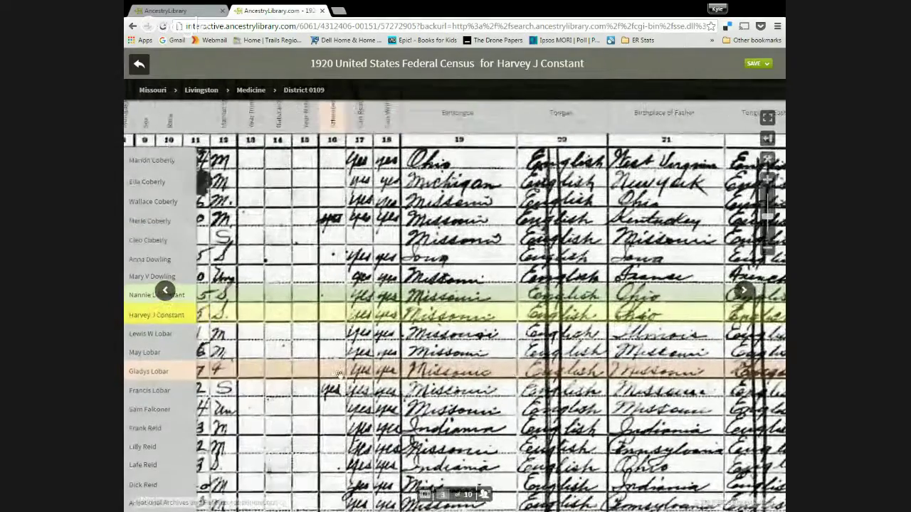
pyautogui.moveTo(338, 375); pyautogui.dragTo(486, 359)
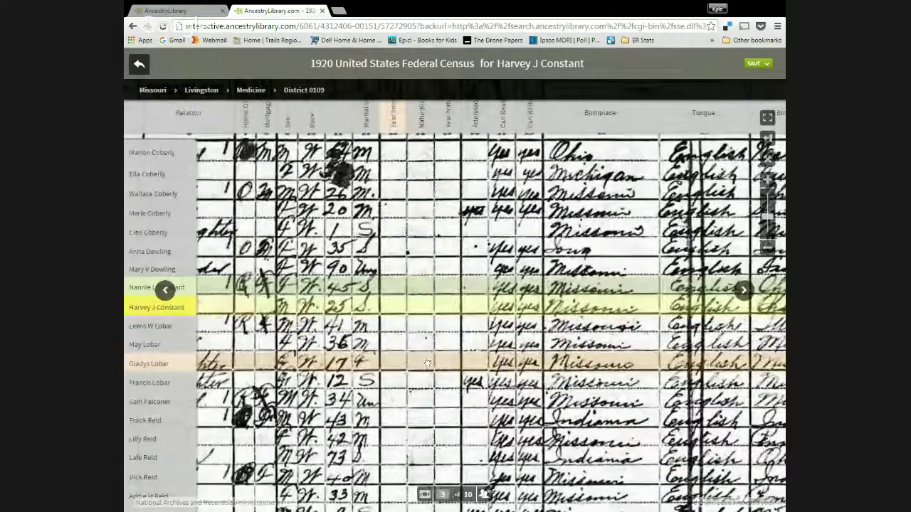
pyautogui.moveTo(569, 335); pyautogui.dragTo(561, 353)
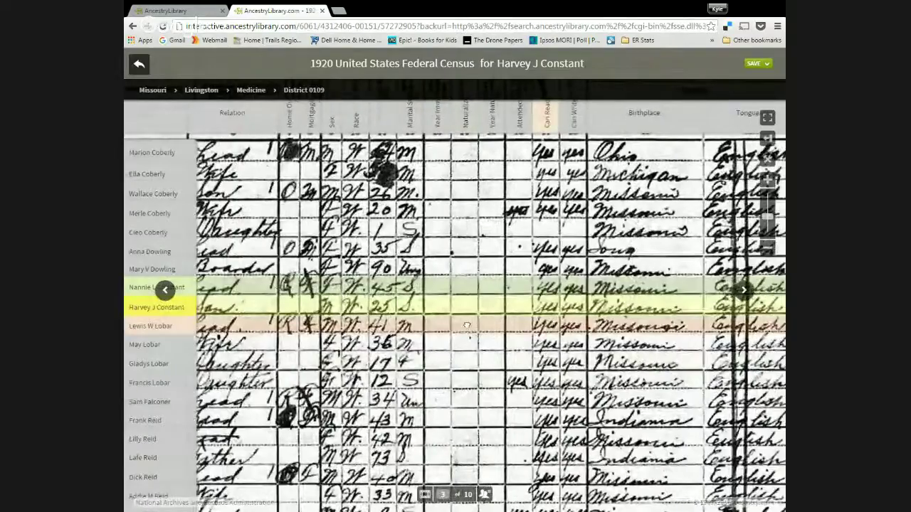
pyautogui.moveTo(684, 317); pyautogui.dragTo(418, 327)
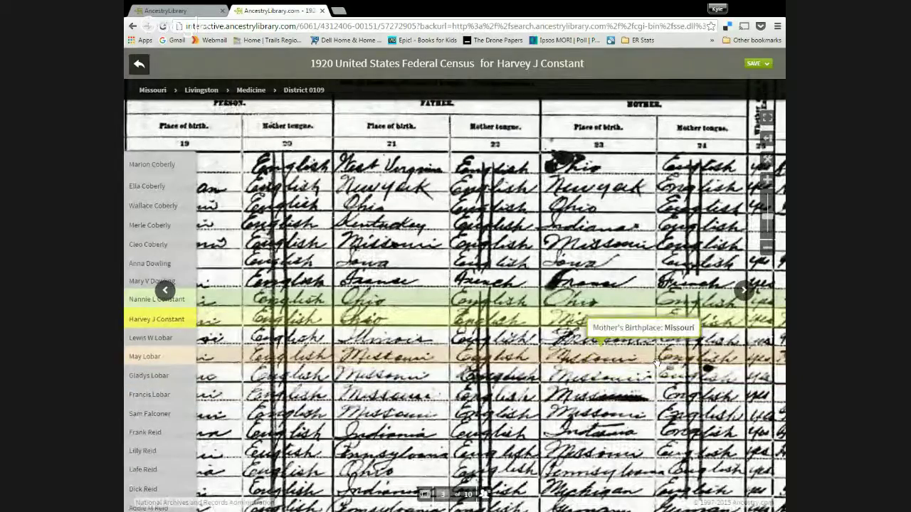
pyautogui.moveTo(656, 363); pyautogui.dragTo(676, 340)
pyautogui.moveTo(213, 327); pyautogui.dragTo(637, 336)
pyautogui.moveTo(291, 281); pyautogui.dragTo(356, 285)
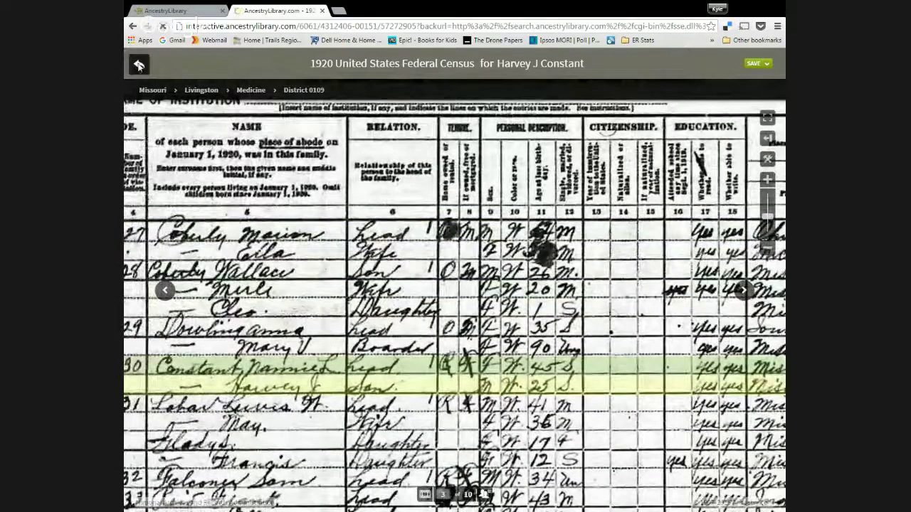
# Close the census image to return to the 1920 record page, then go to the Ancestry home page.
pyautogui.click(139, 63)
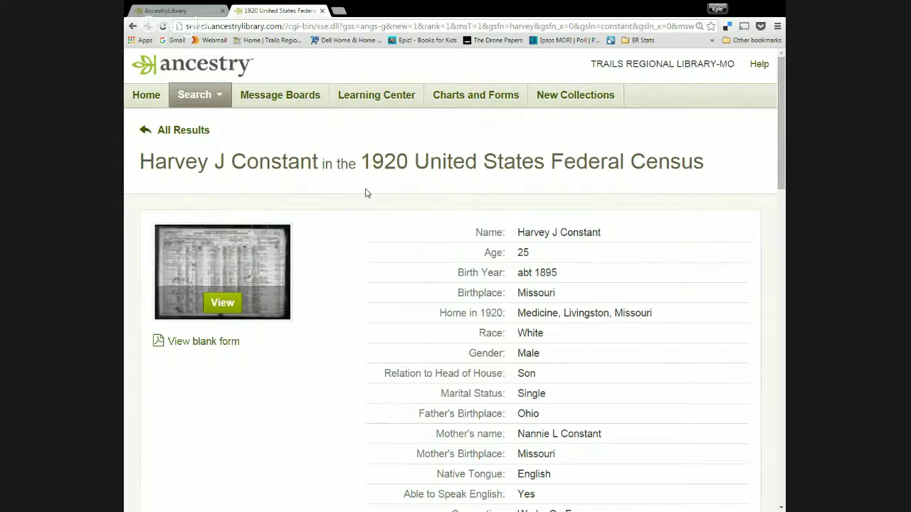
pyautogui.moveTo(181, 105)
pyautogui.click(155, 98)
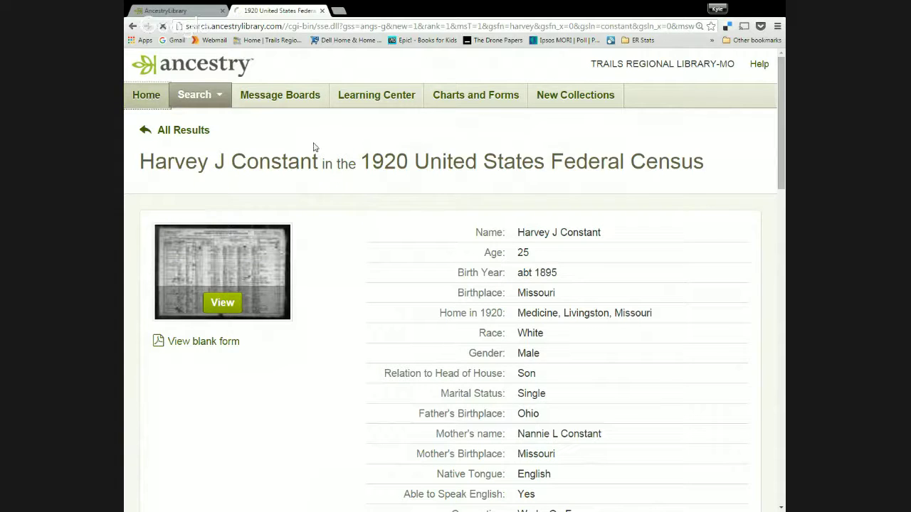